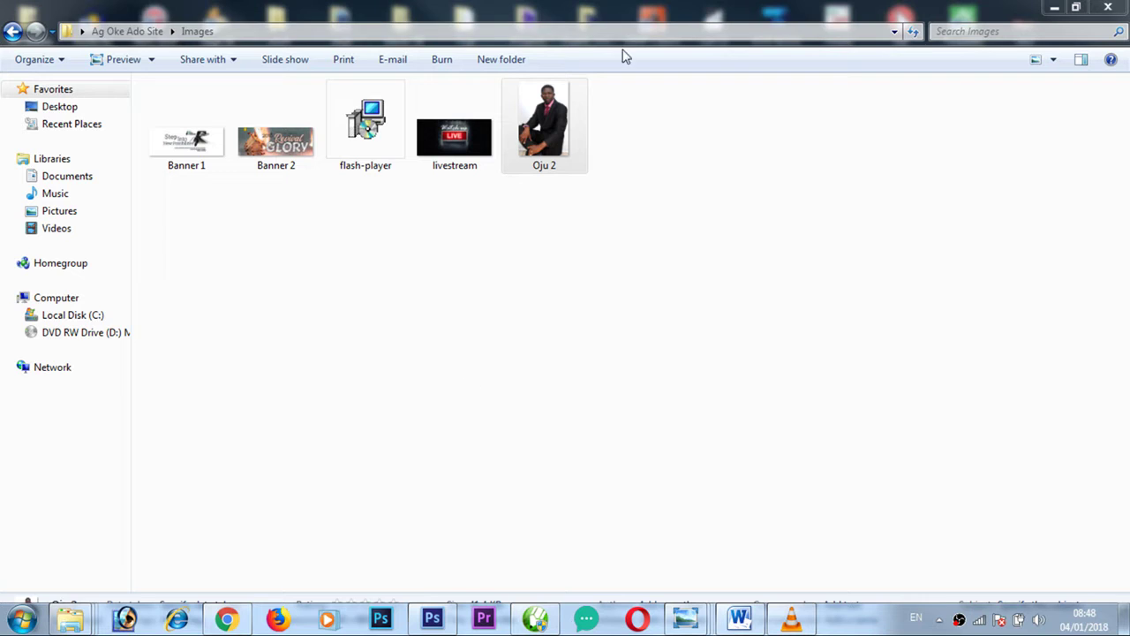
Preview the Oju 2 photo from the Images folder and open it in Photoshop
double_click(545, 126)
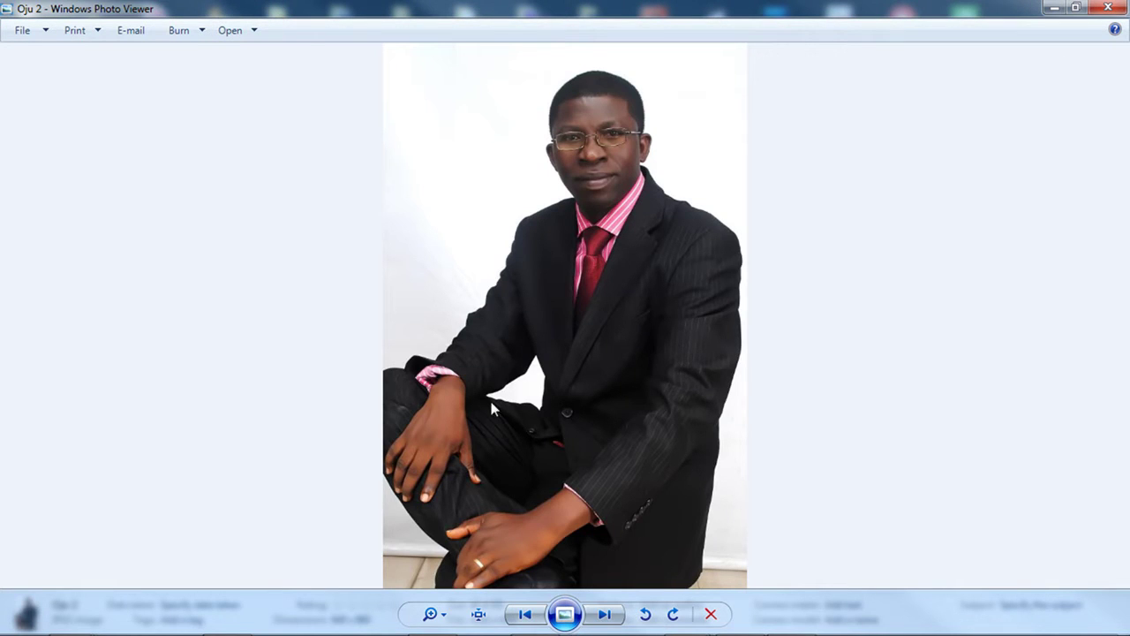
left_click(1107, 7)
left_click_drag(572, 154, 438, 90)
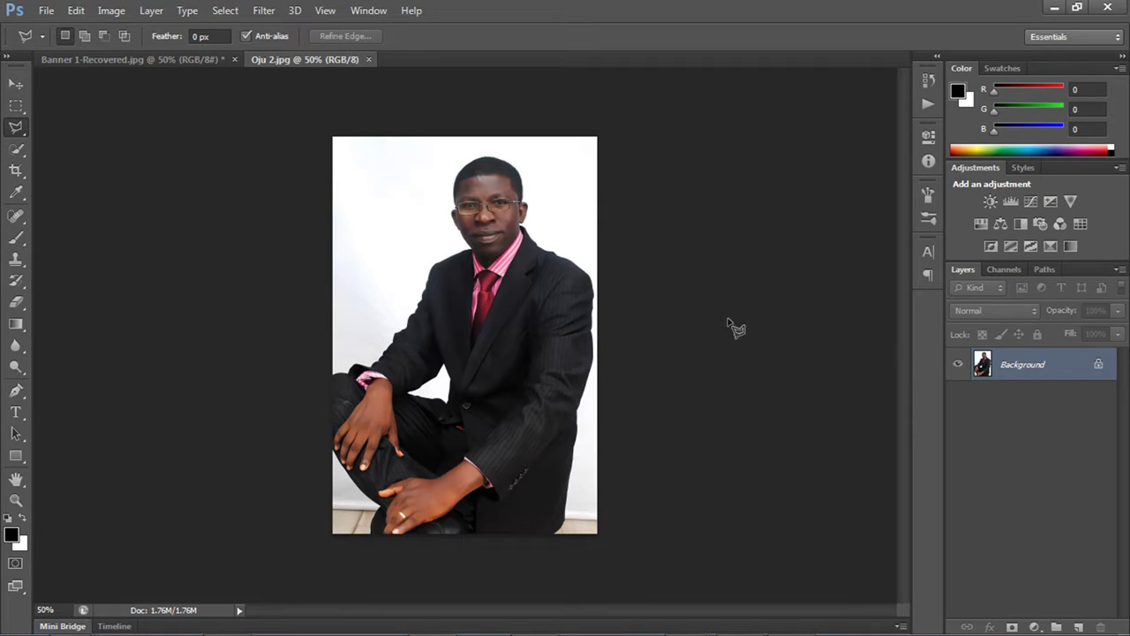
left_click(486, 234)
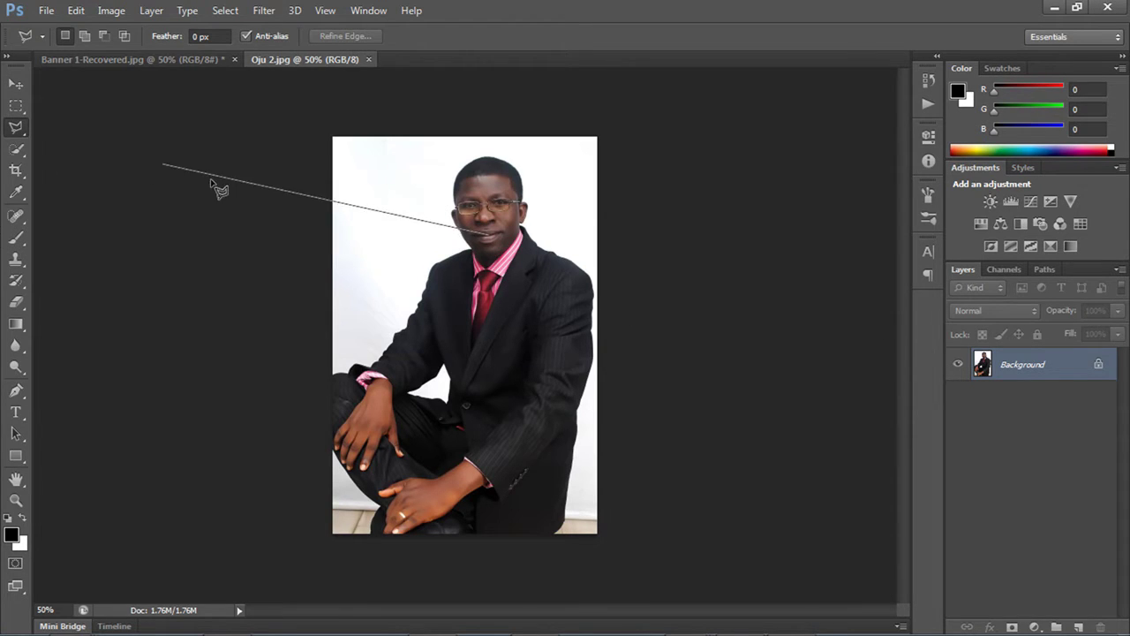
double_click(512, 262)
left_click(526, 259)
Convert the locked Background into an editable layer named Layer 0
key("v")
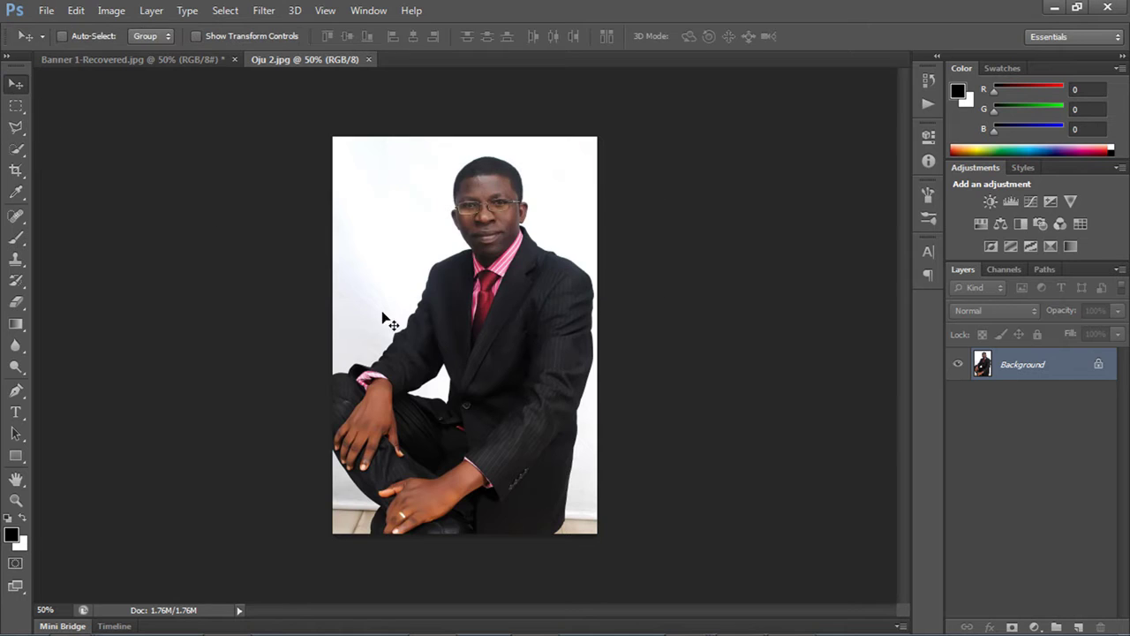
left_click_drag(424, 233, 508, 309)
left_click(572, 253)
double_click(1070, 365)
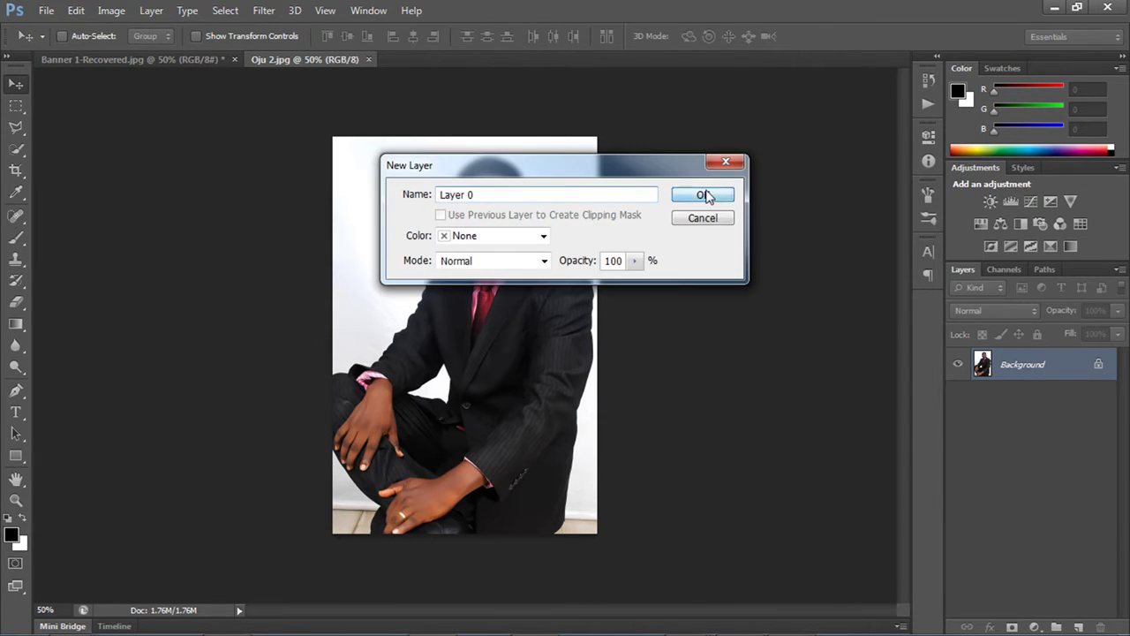
left_click(711, 193)
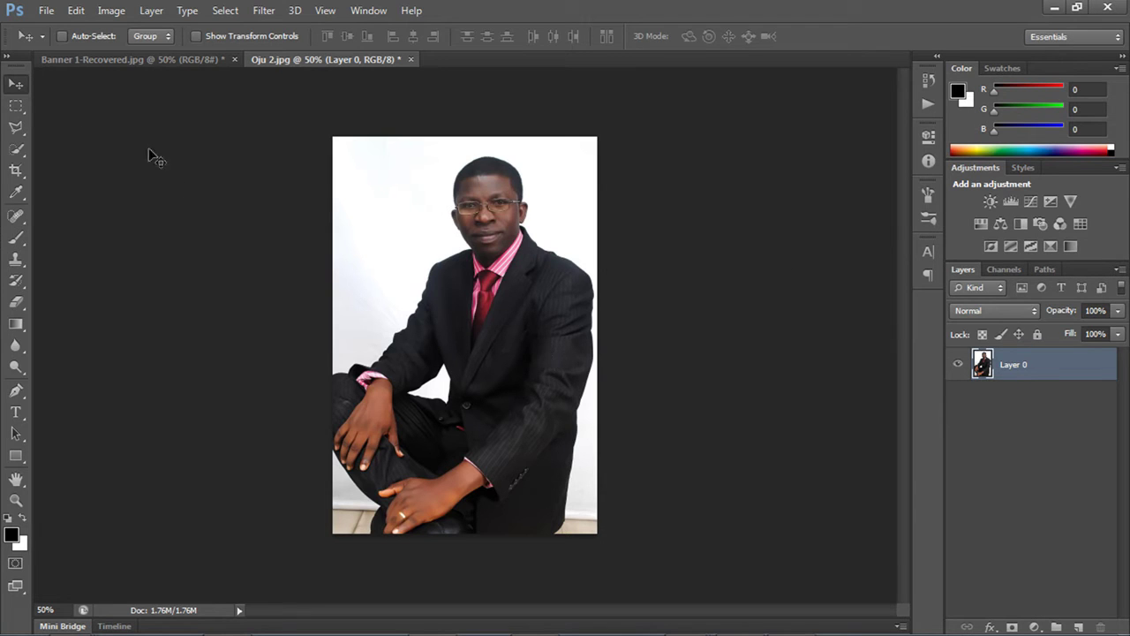
mouse_move(508, 348)
left_mouse_down()
mouse_move(489, 271)
mouse_move(521, 354)
mouse_move(511, 350)
left_mouse_up()
Duplicate Layer 0 as Layer 0 copy and delete the original layer
right_click(1030, 366)
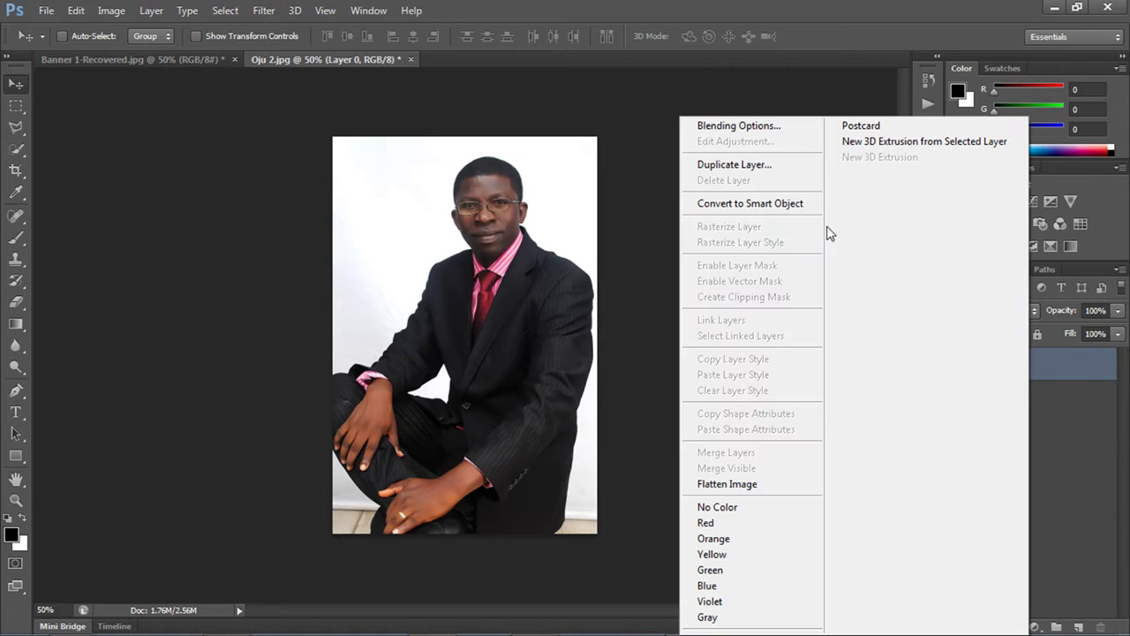
left_click(649, 331)
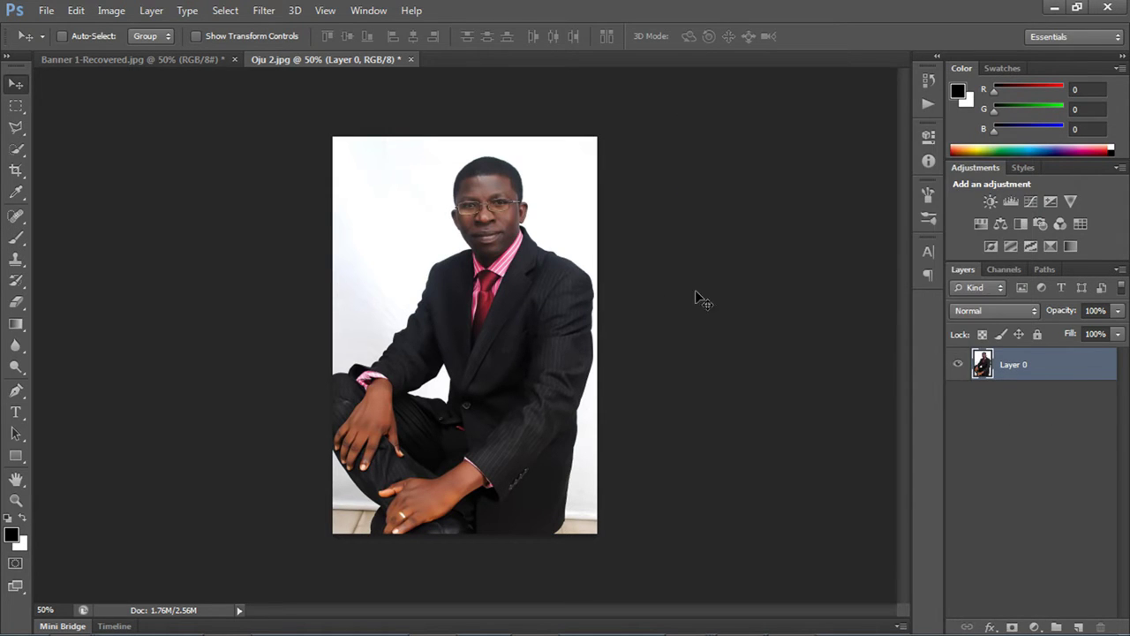
right_click(1060, 371)
left_click(790, 165)
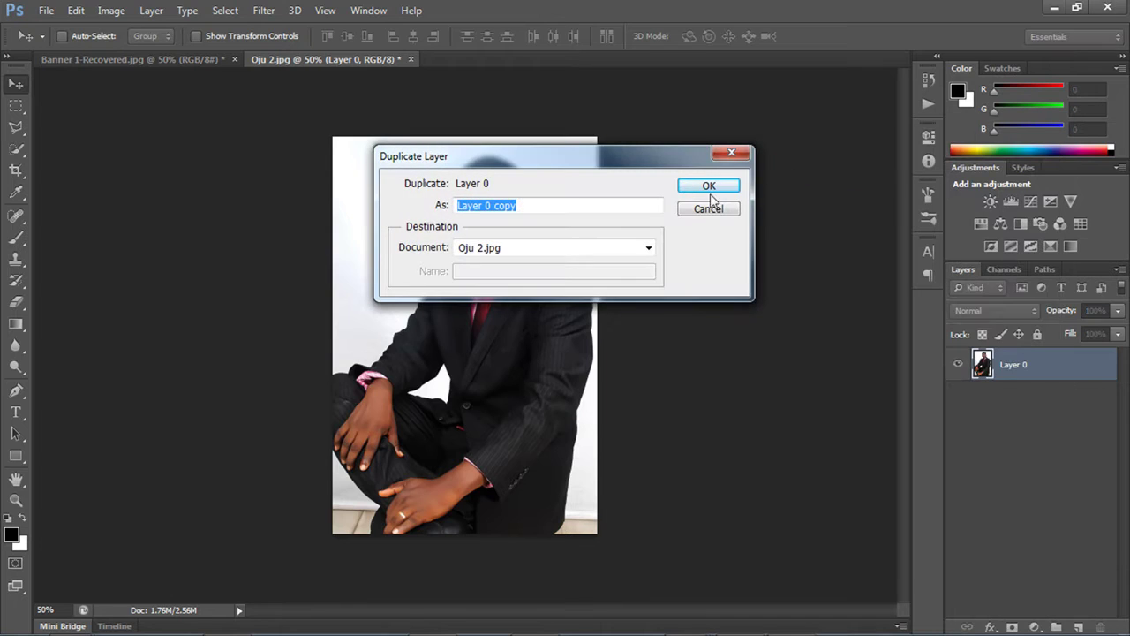
left_click(697, 189)
left_click(1021, 399)
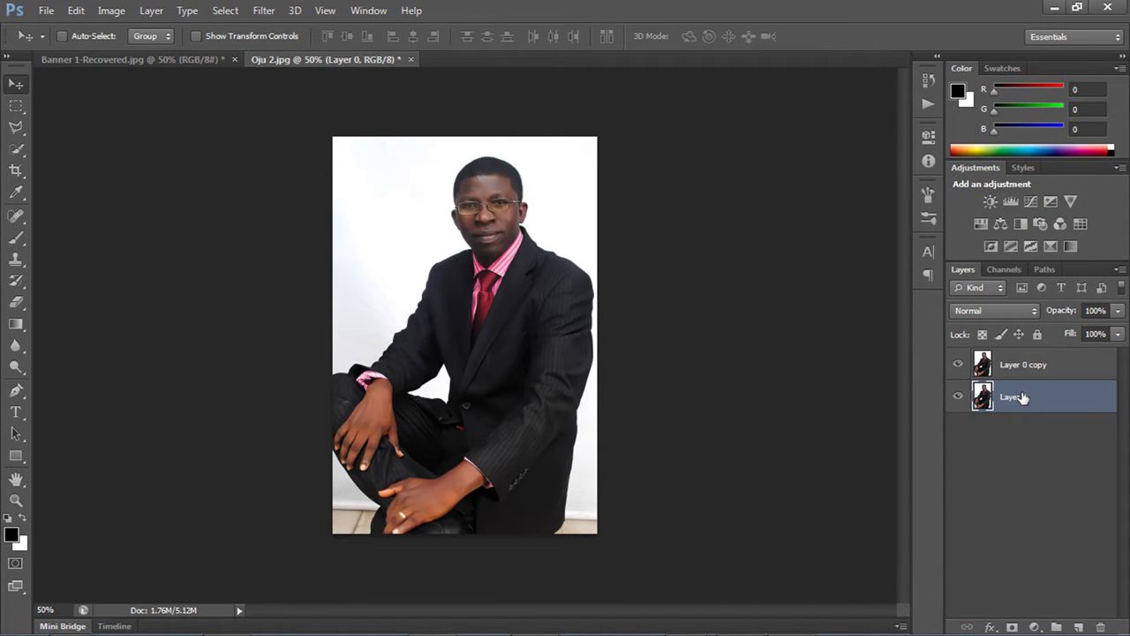
left_click_drag(1037, 401, 1101, 625)
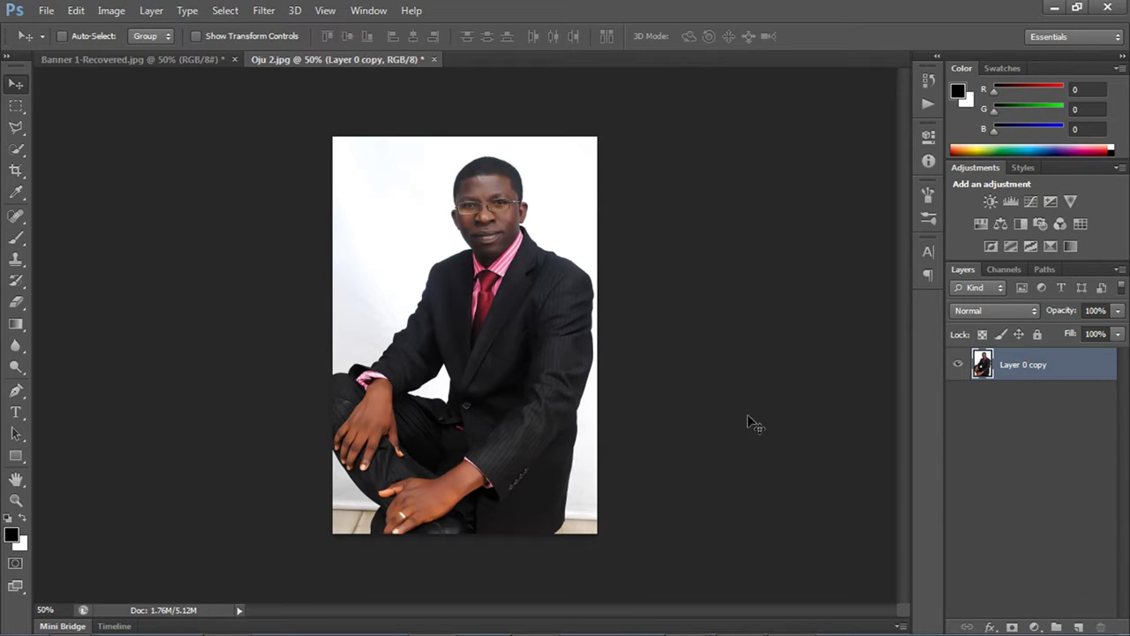
Start a Polygonal Lasso outline where the raised knee meets the photo's left edge and trace past the jacket cuff
left_click(14, 129)
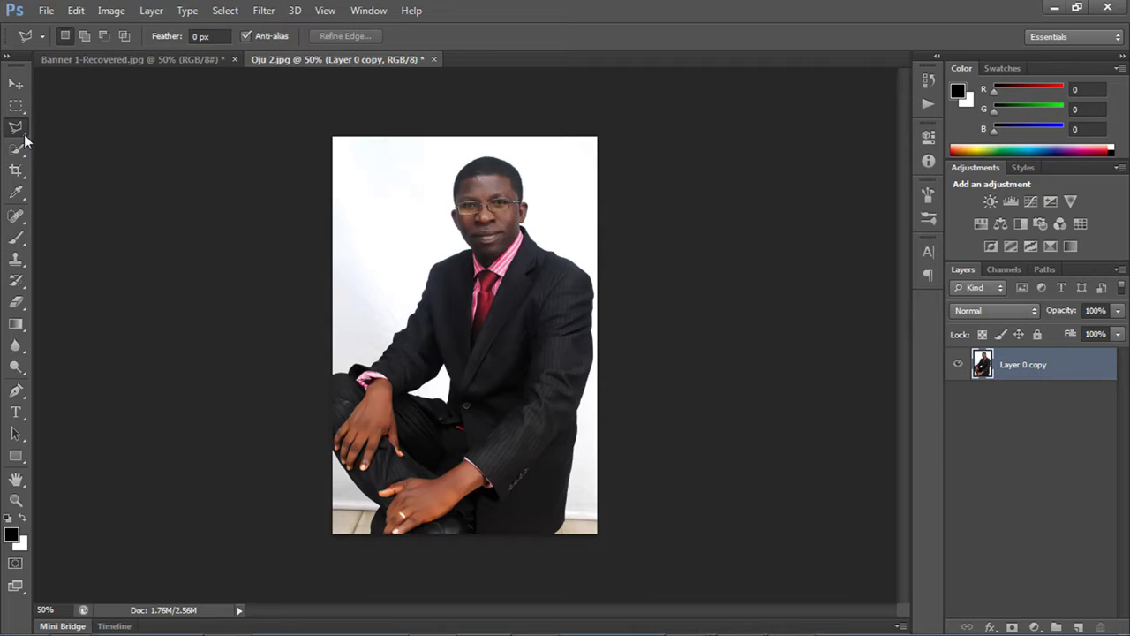
right_click(24, 136)
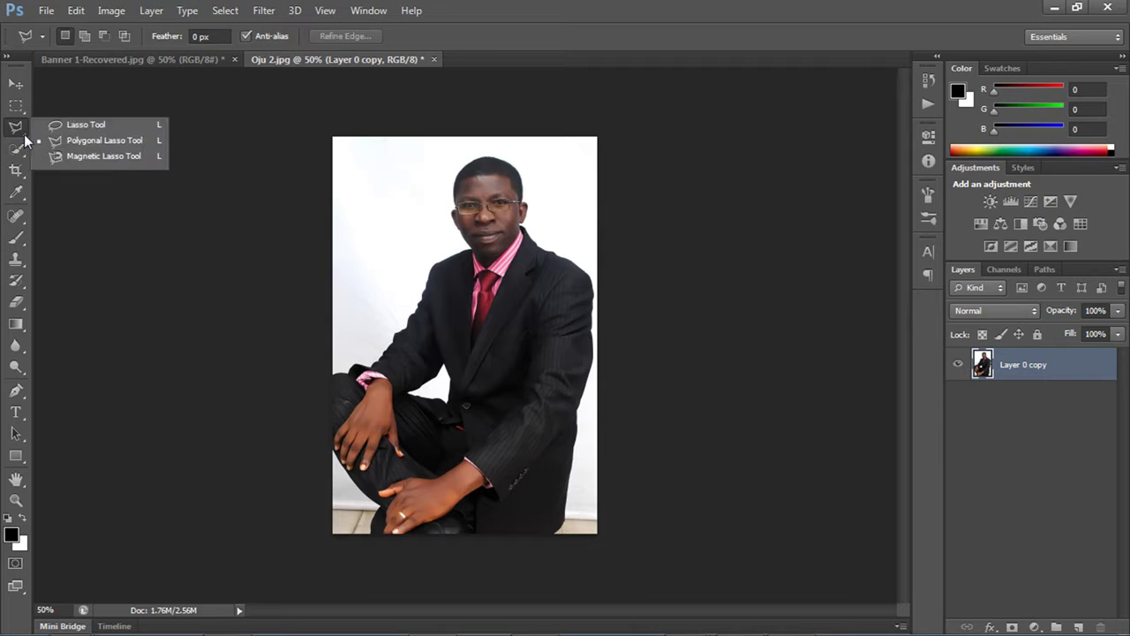
left_click(113, 146)
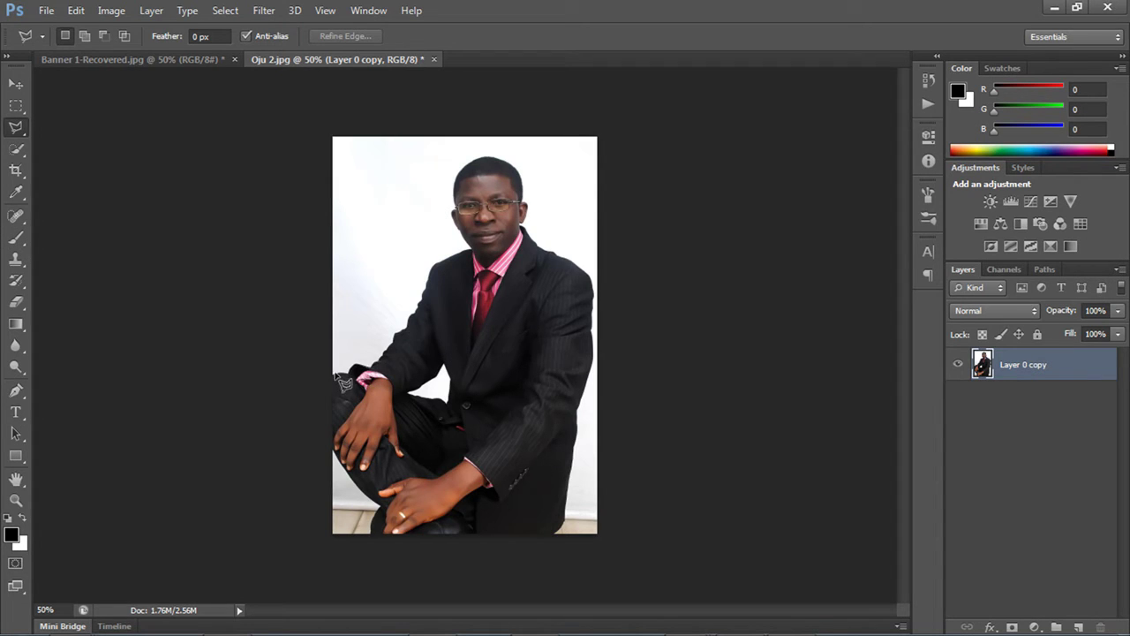
key("ctrl+minus")
left_click(338, 383)
key("ctrl+plus")
key("ctrl+plus")
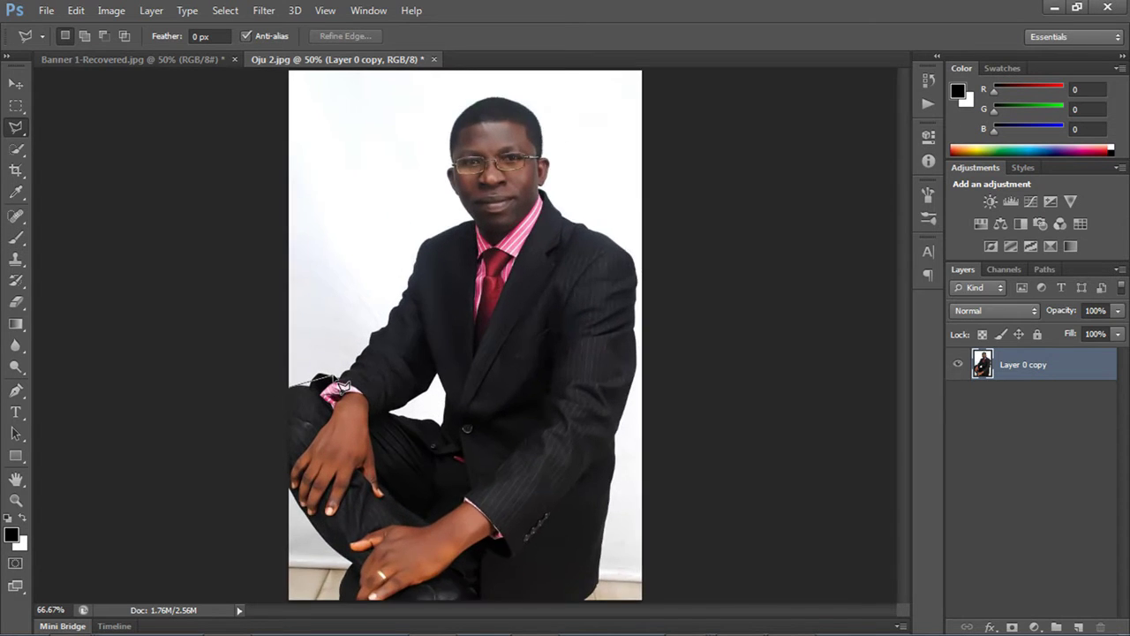
key("ctrl+plus")
key("ctrl+plus")
key("ctrl+plus")
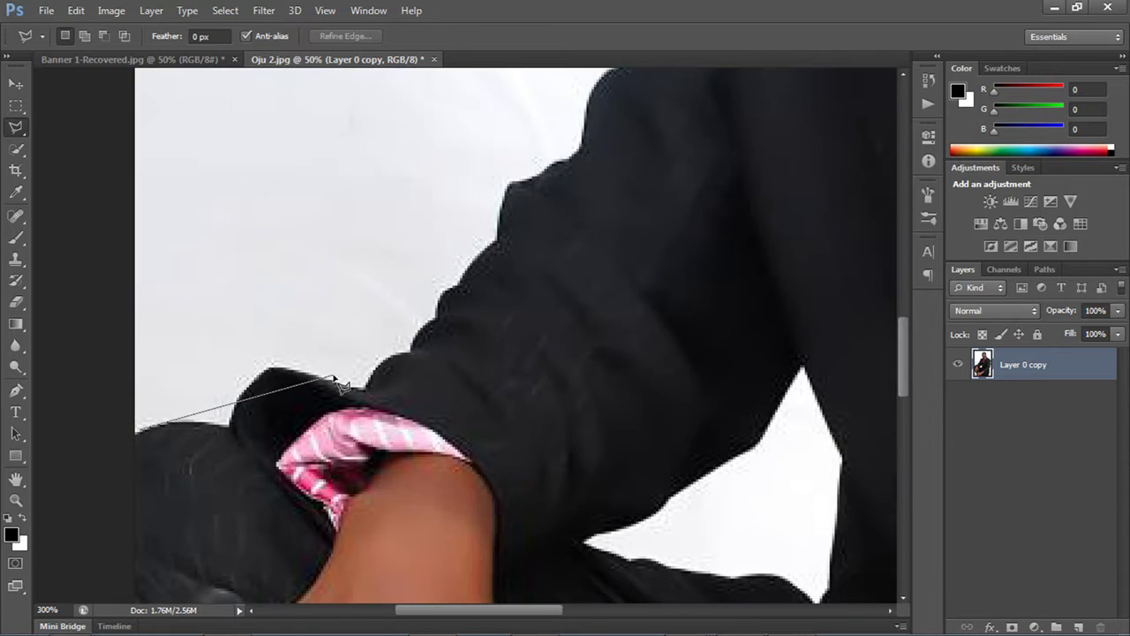
key("ctrl+minus")
key("ctrl+minus")
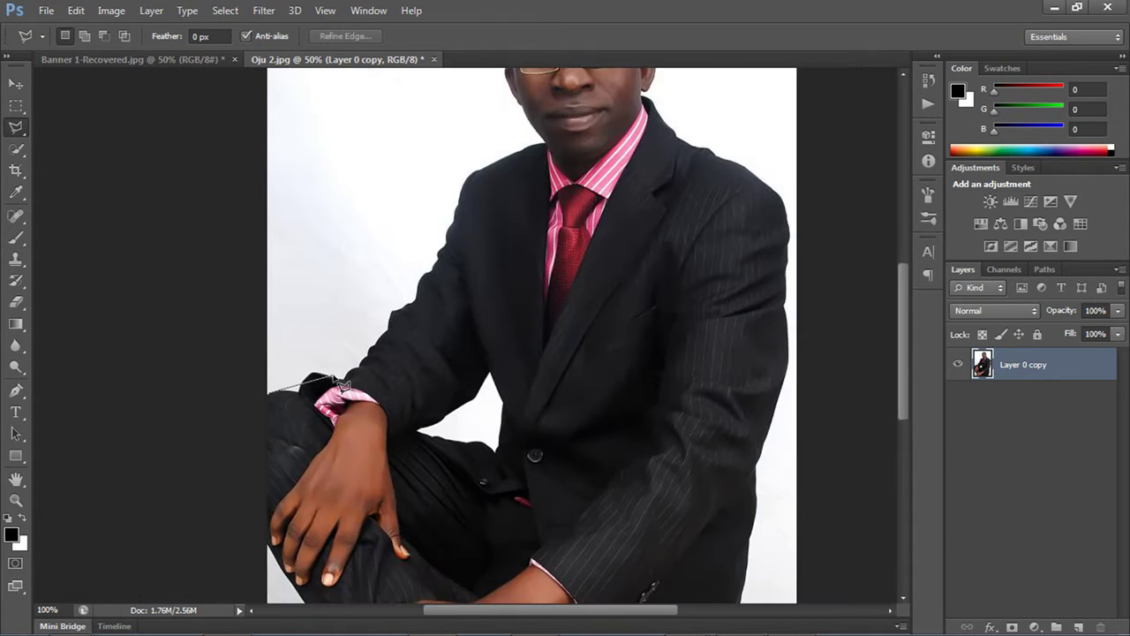
key("ctrl+plus")
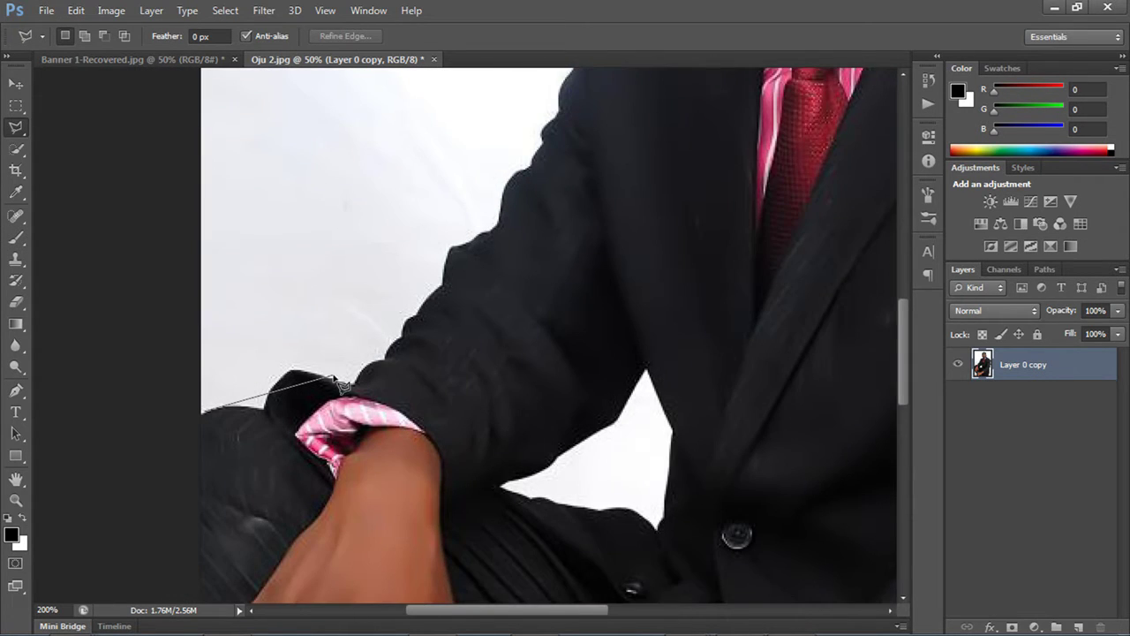
key("ctrl+plus")
key("ctrl+plus")
key("ctrl+minus")
key("ctrl+minus")
key("ctrl+minus")
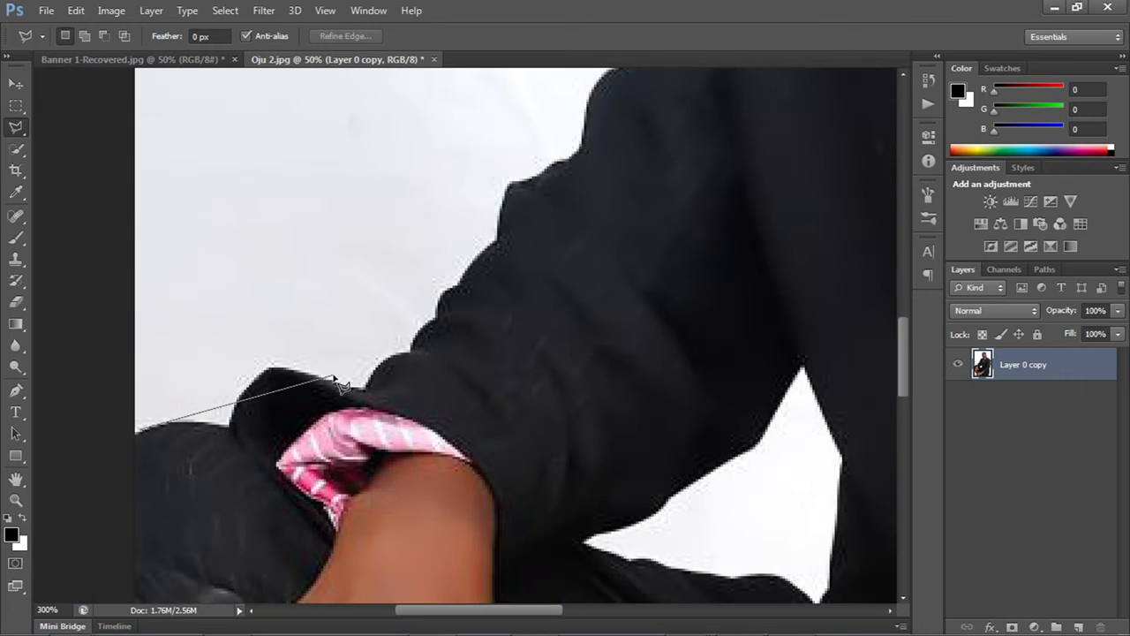
key("ctrl+plus")
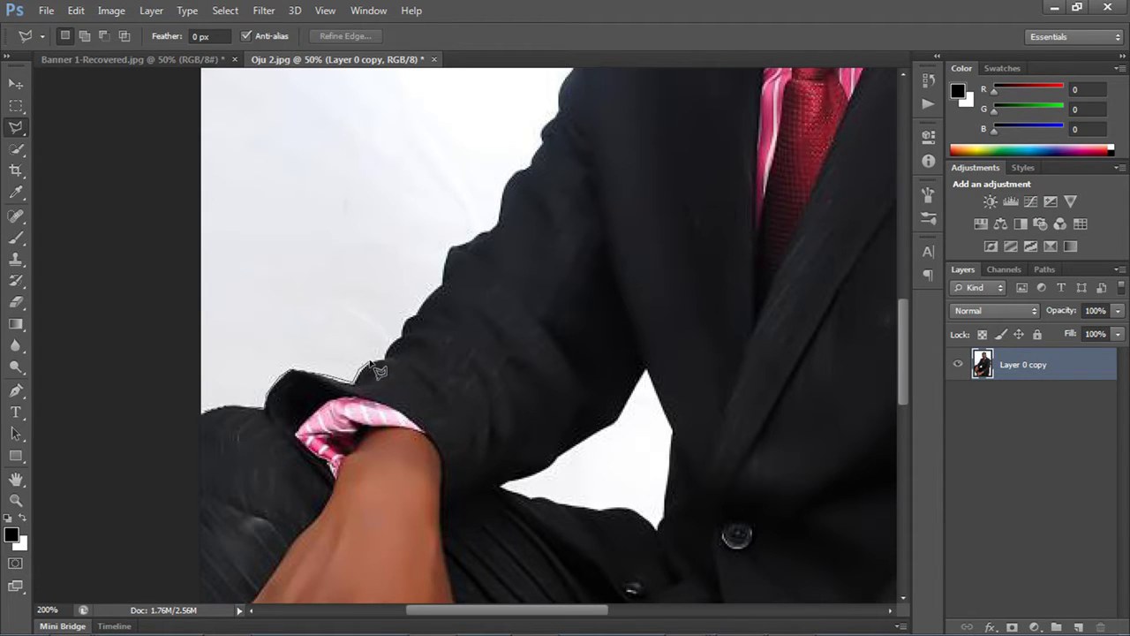
Continue the lasso outline up the outer edge of the sleeve on the photo's left, from the forearm to the upper arm
left_click(406, 315)
left_click(414, 312)
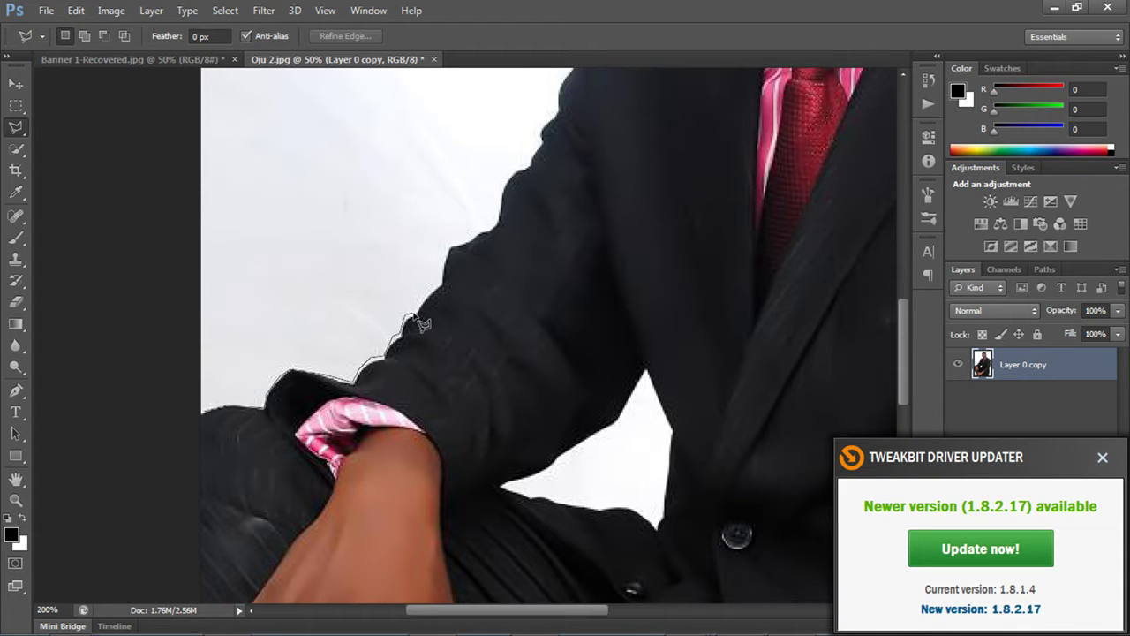
left_click(429, 294)
left_click(441, 285)
left_click(446, 240)
left_click(495, 226)
left_click(498, 199)
left_click(511, 175)
left_click(541, 125)
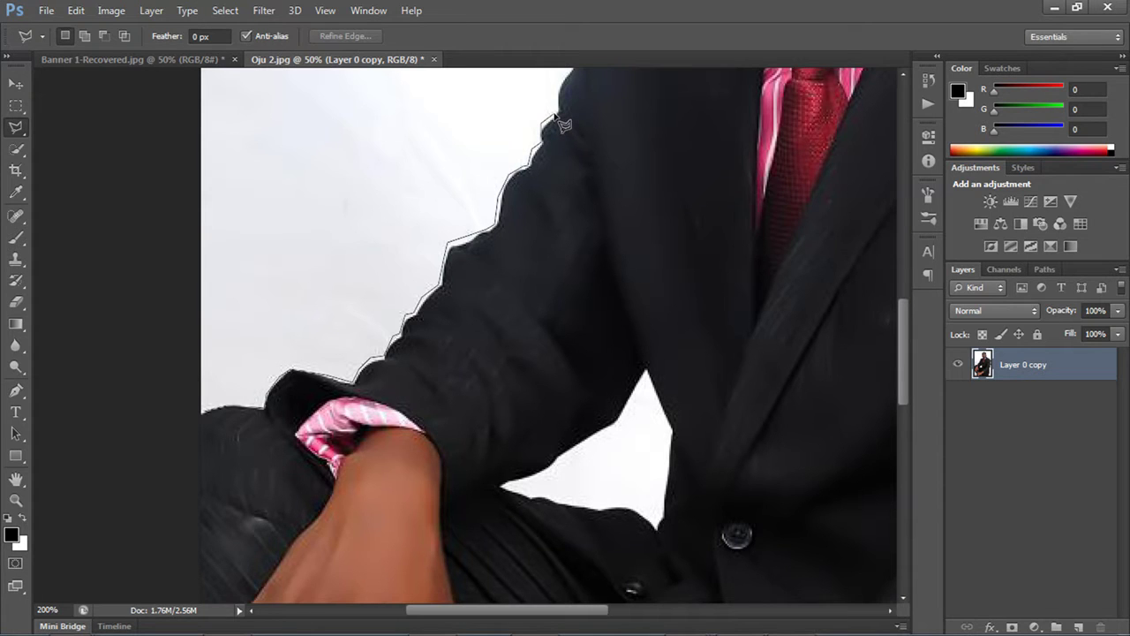
Extend the lasso outline along the upper arm and over the shoulder to the base of the neck
scroll(563, 124, "up", 5)
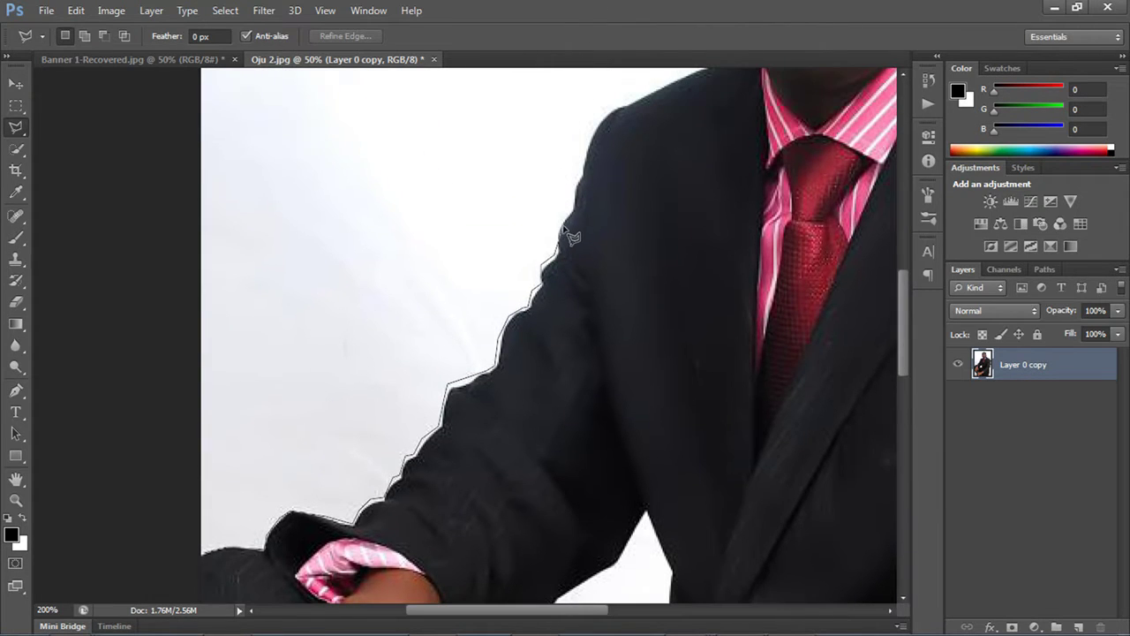
left_click(559, 227)
left_click(571, 211)
left_click(580, 175)
left_click(585, 152)
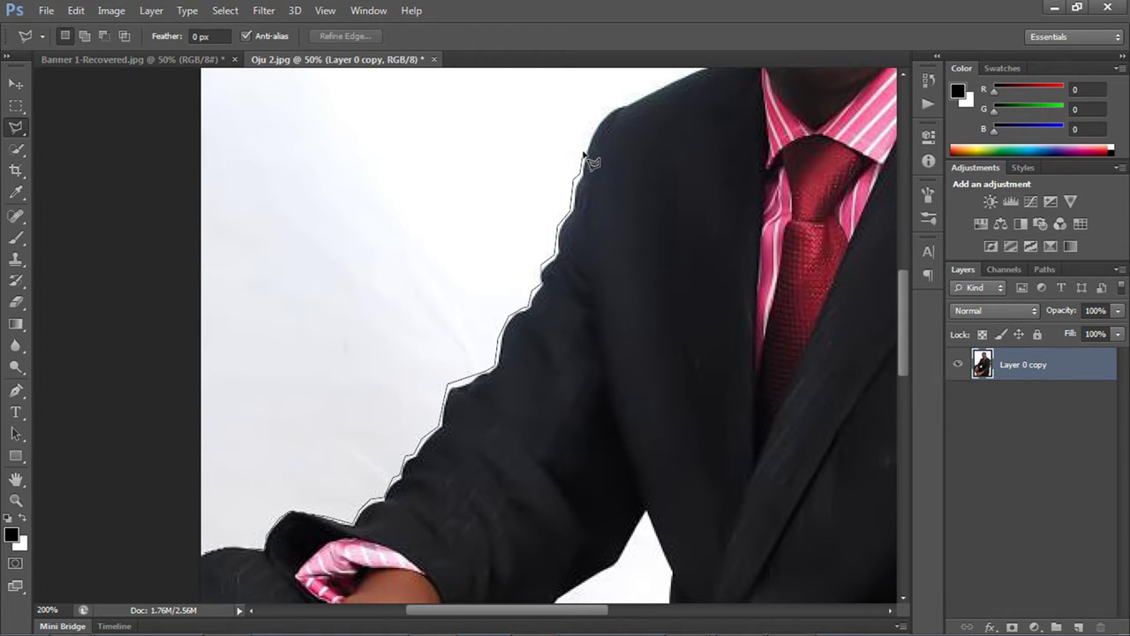
left_click(606, 111)
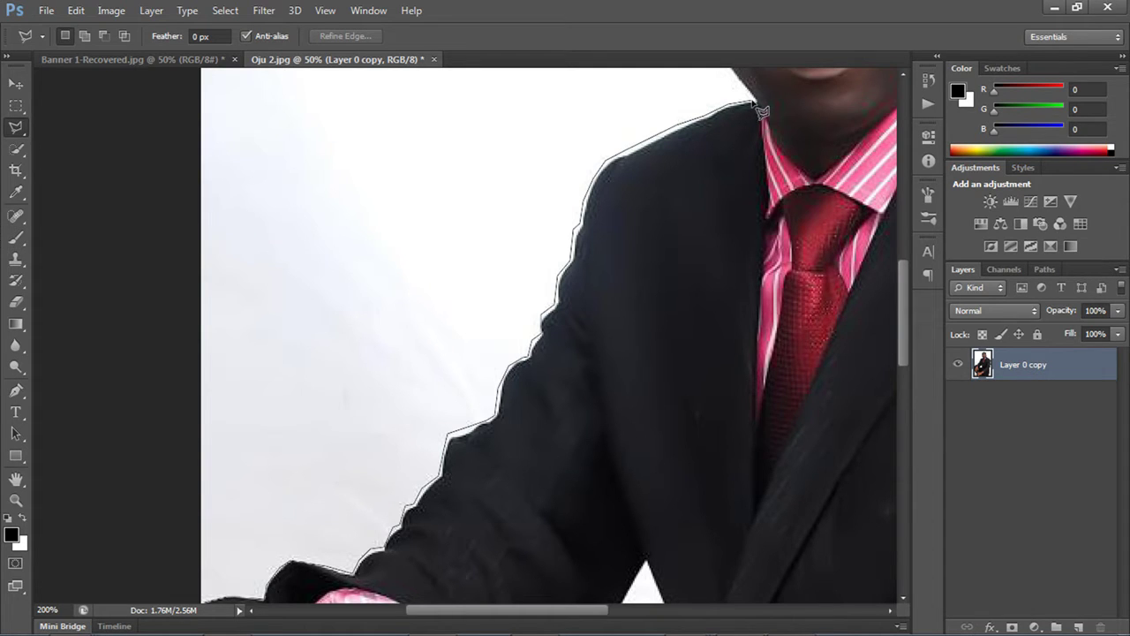
left_click(752, 99)
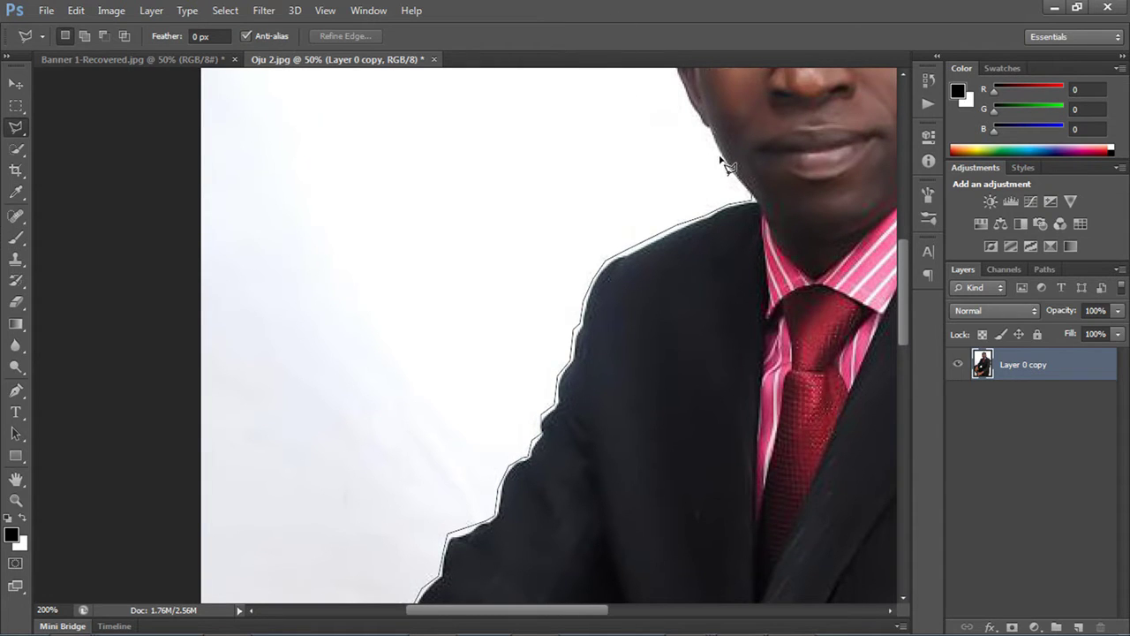
Trace the lasso outline up the jaw and around the first ear to the arm of the glasses
left_click(697, 119)
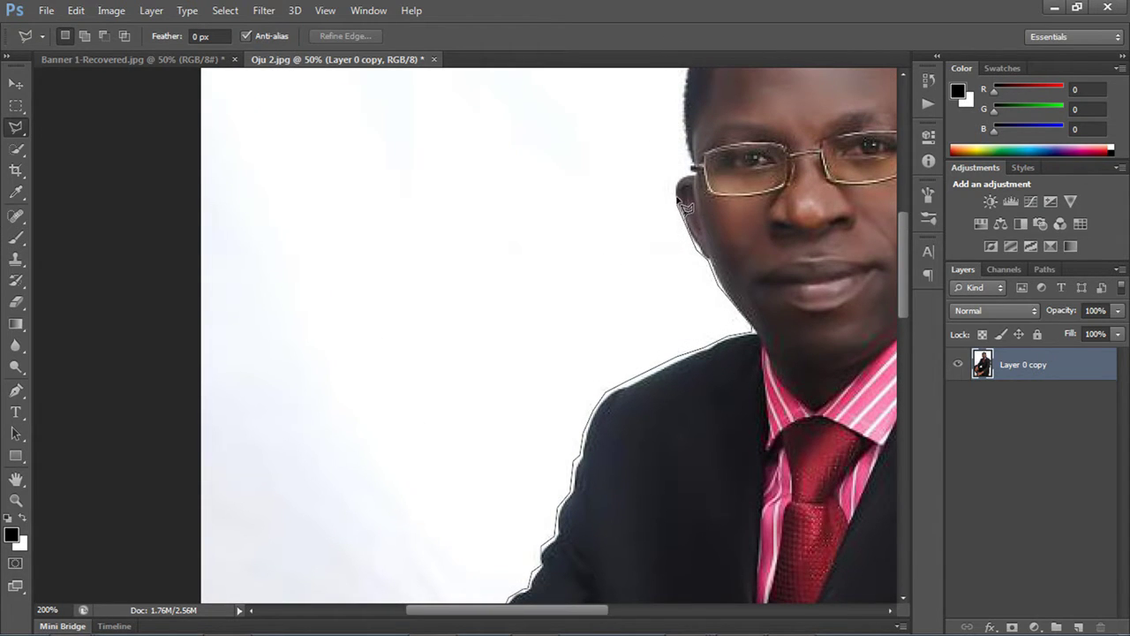
left_click(674, 191)
left_click(674, 183)
left_click(679, 178)
left_click(693, 174)
Trace the lasso outline along the hairline and over the top of the head to the opposite temple
scroll(683, 132, "up", 3)
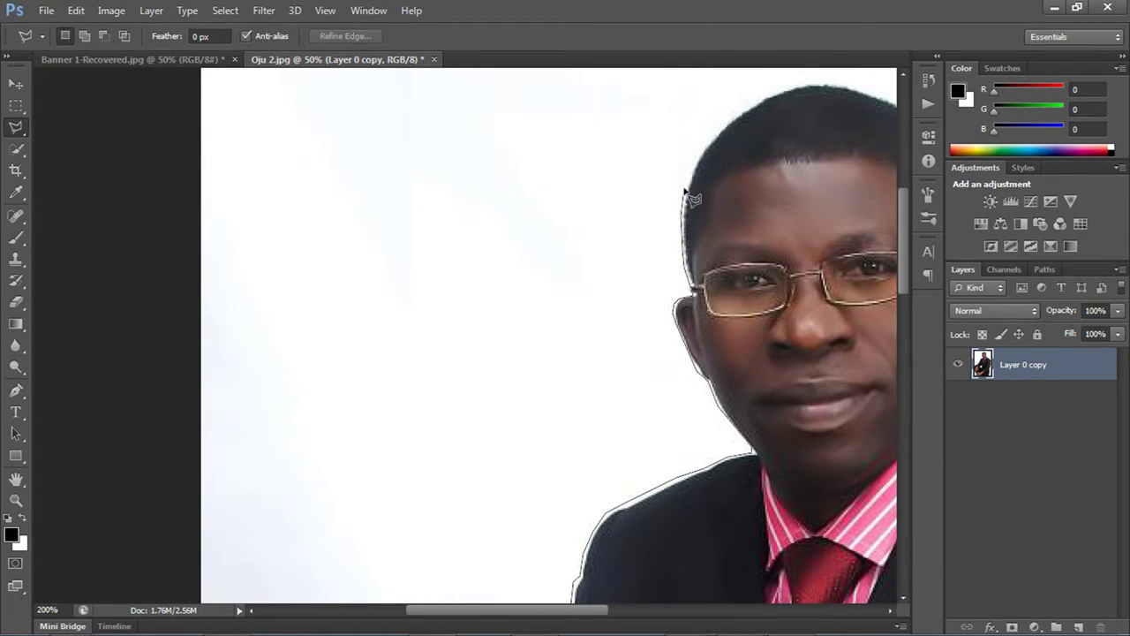
left_click(720, 125)
left_click(747, 107)
left_click(814, 83)
left_click(859, 87)
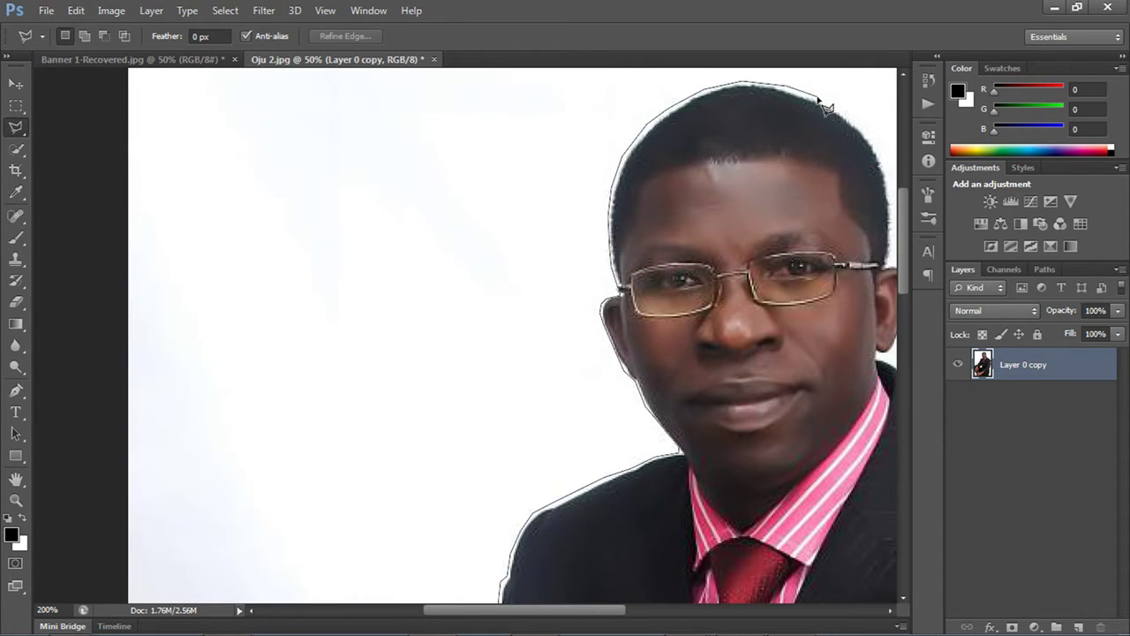
left_click(817, 98)
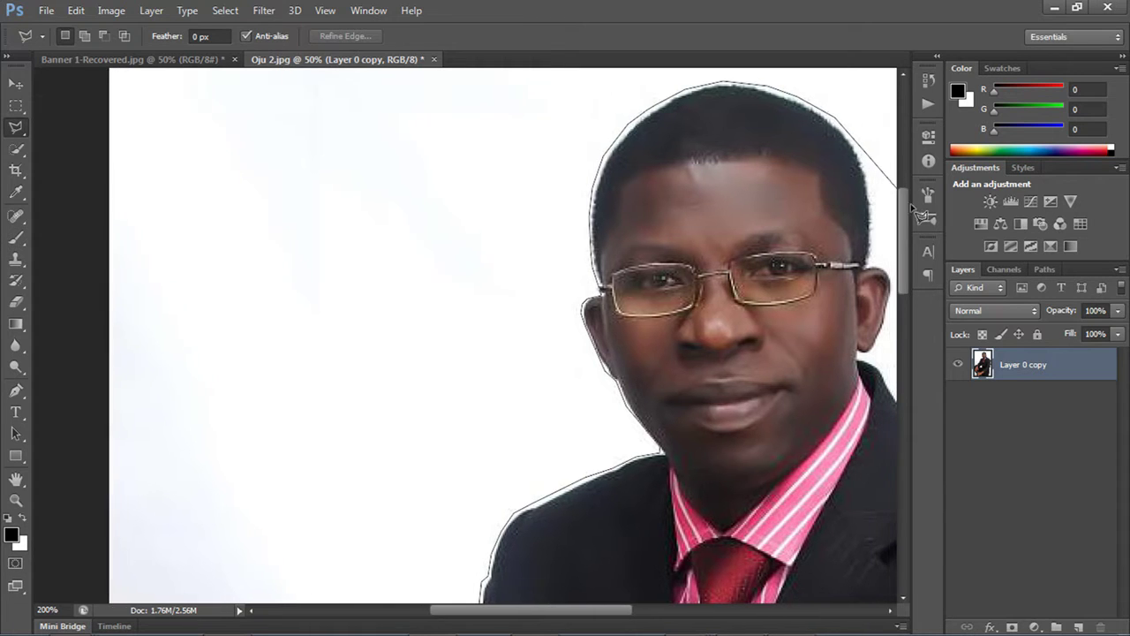
left_click(857, 173)
left_click(860, 207)
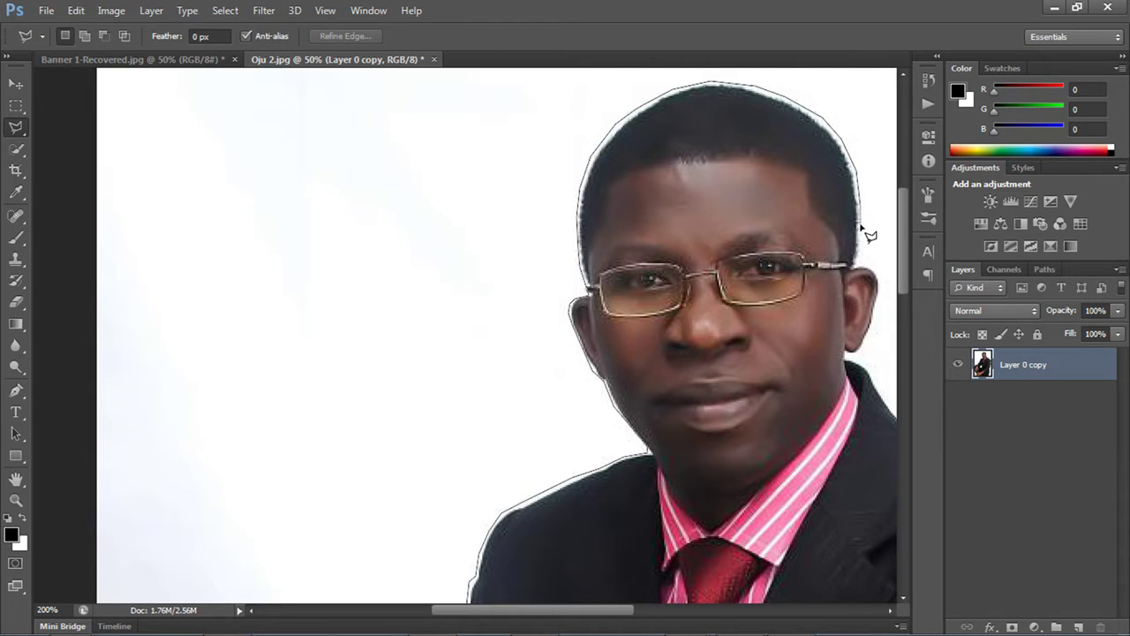
Continue the lasso outline around the second ear and down the jacket collar to the shoulder
left_click(861, 236)
left_click(880, 289)
left_click(879, 305)
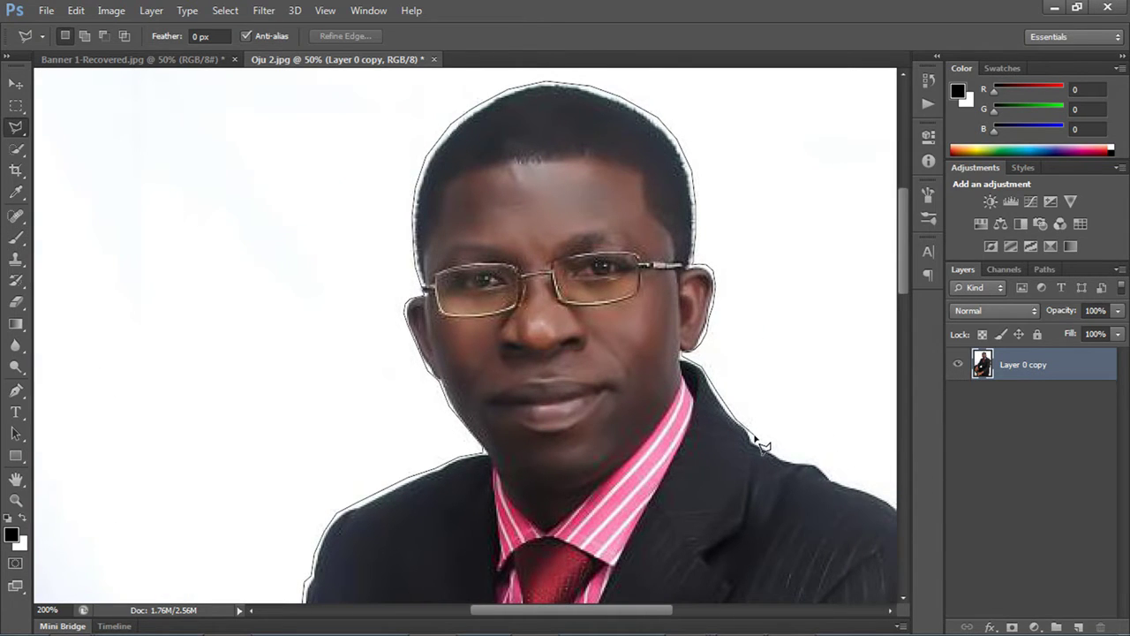
left_click(754, 435)
left_click(780, 453)
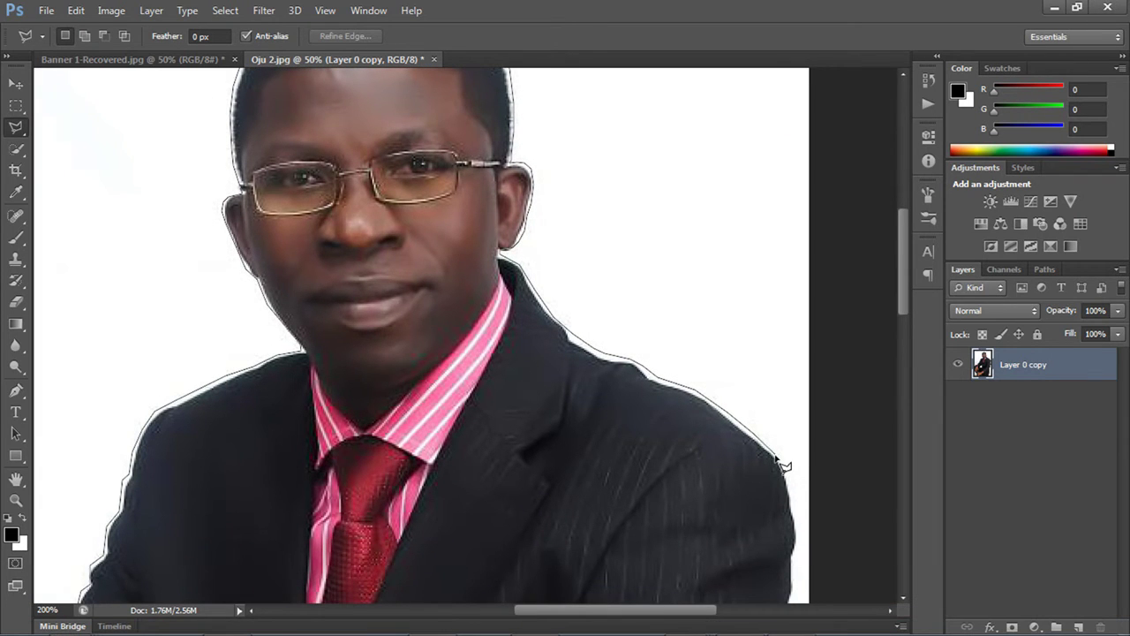
Trace the lasso outline down the outer sleeve and side of the jacket to the photo's bottom edge
left_click(787, 471)
left_click(794, 505)
left_click(799, 549)
left_click(795, 572)
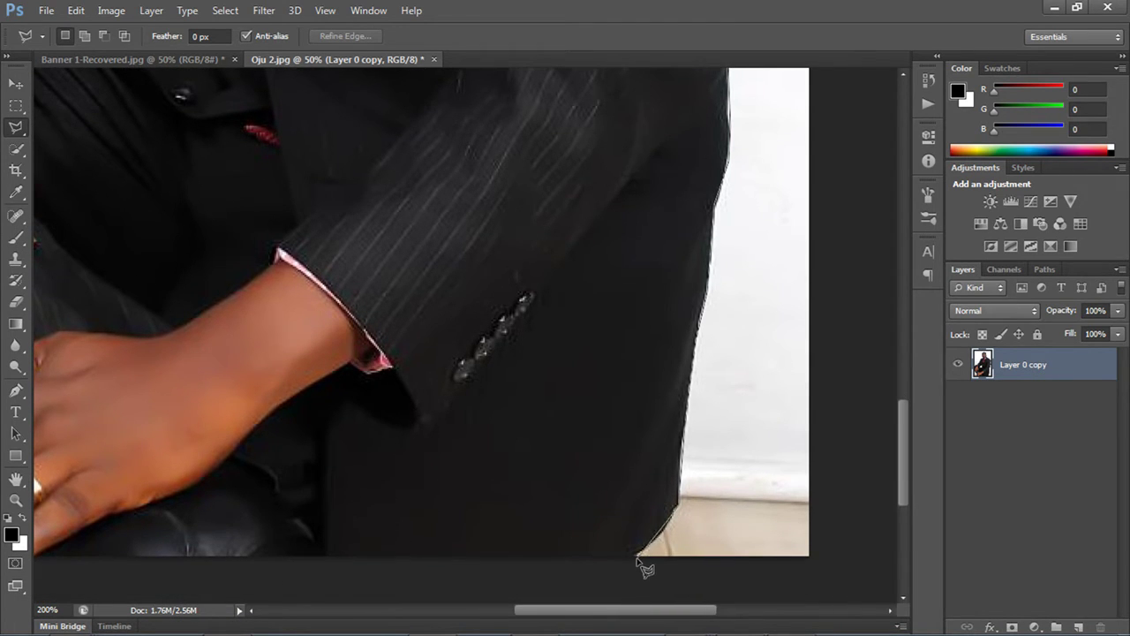
left_click(637, 556)
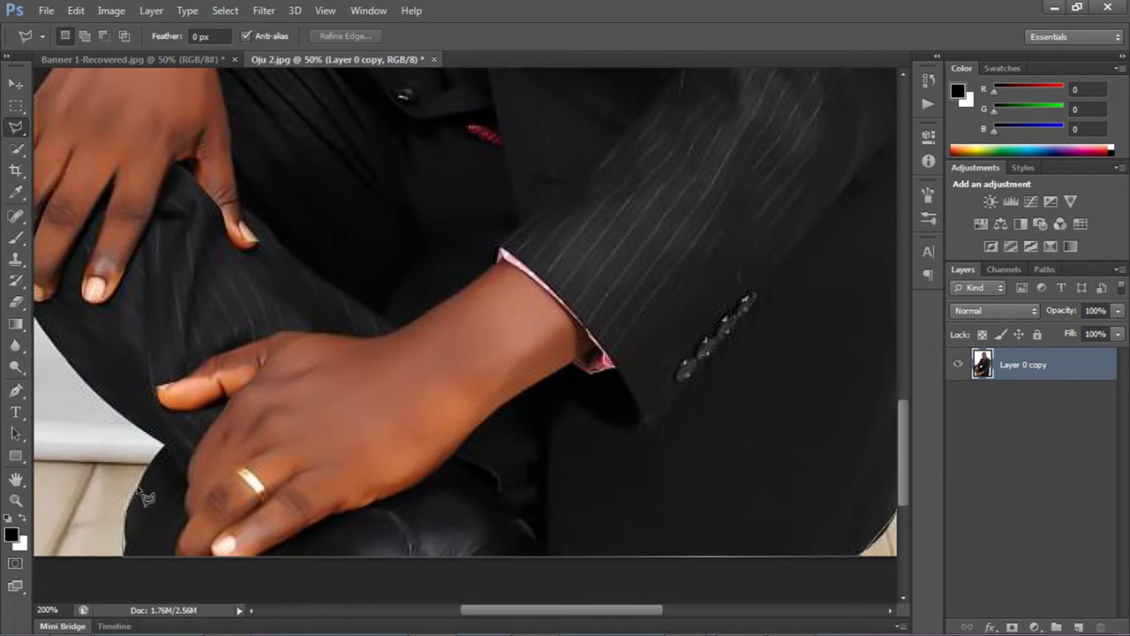
Trace the lasso outline up the lower leg and knee edge and close it at the starting point on the photo's edge
left_click(165, 445)
left_click(108, 406)
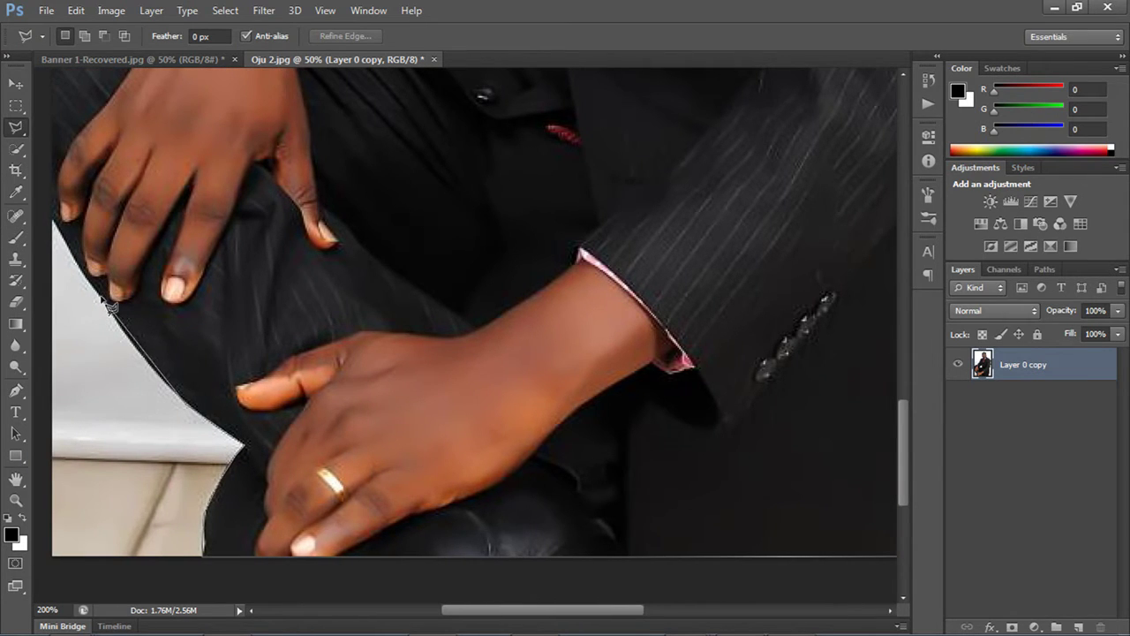
left_click(107, 307)
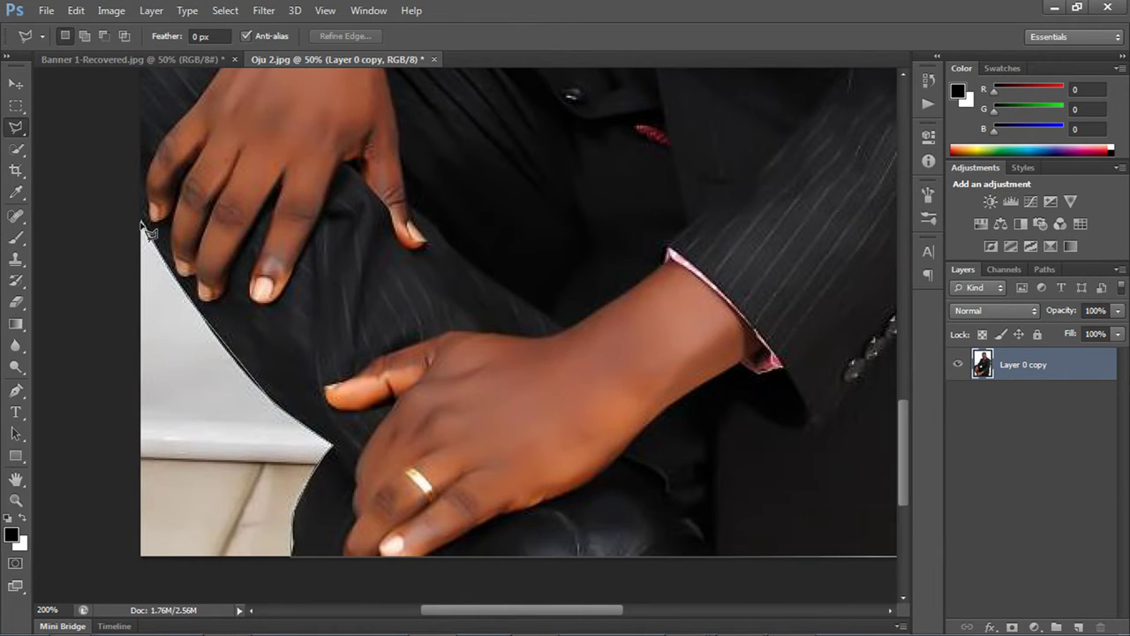
scroll(142, 220, "up", 6)
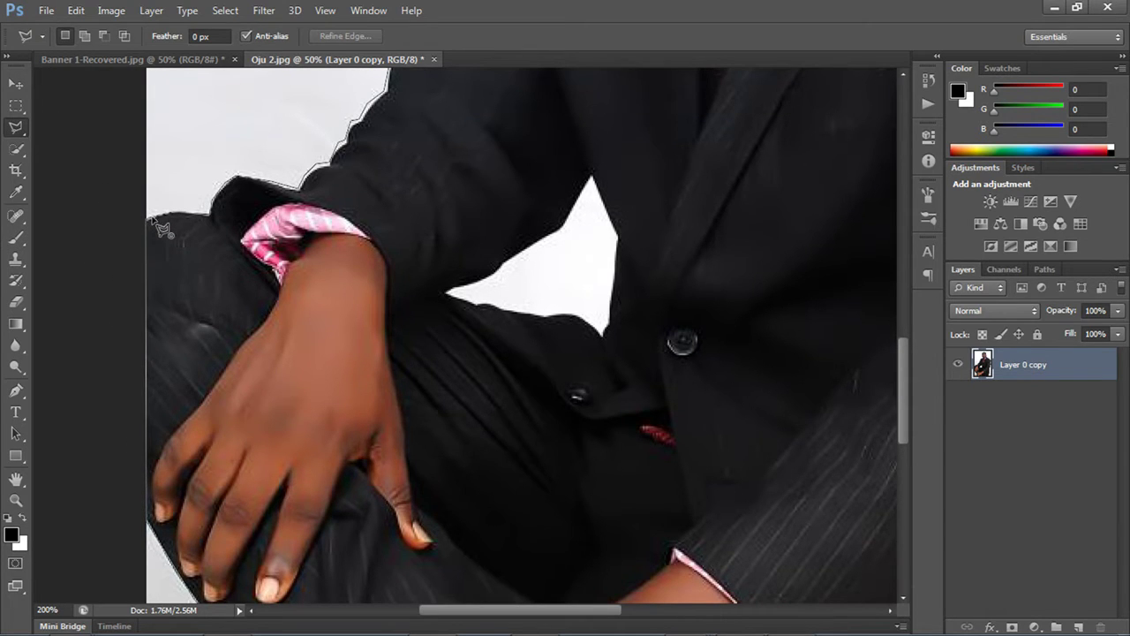
left_click(149, 219)
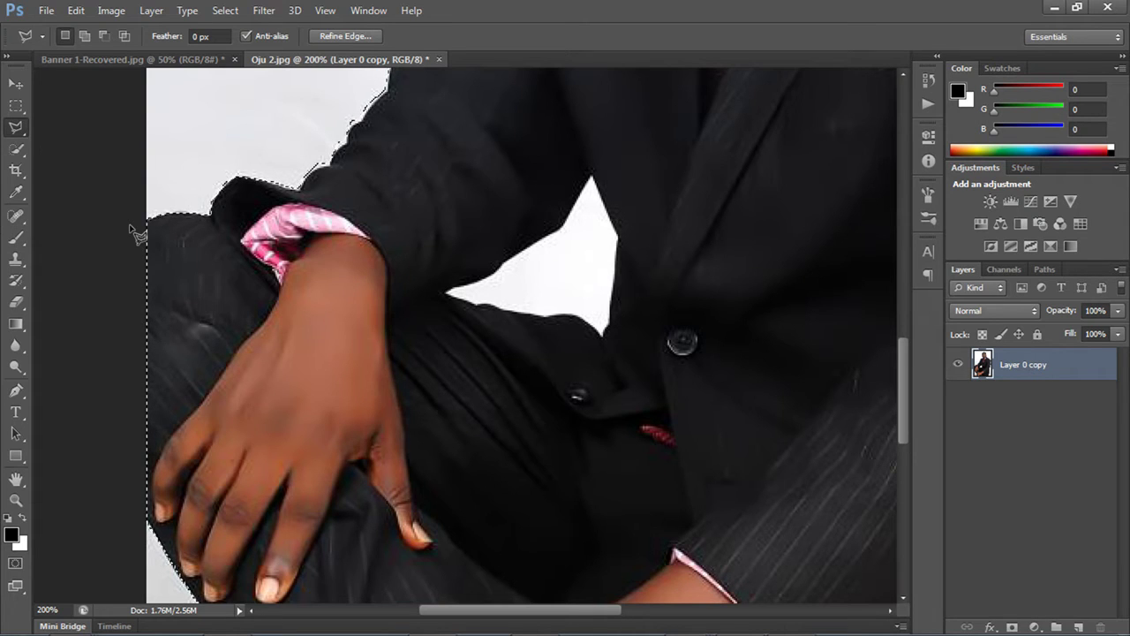
Inspect the selection outline around the man's head, shoulders and jacket, and over the whole figure
key("alt")
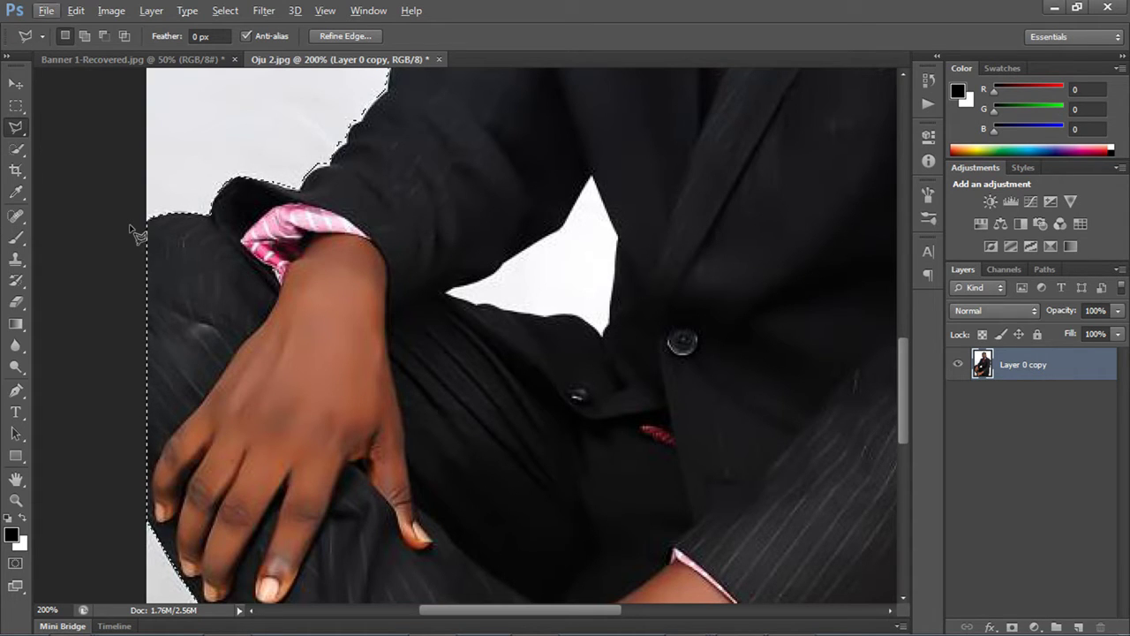
key("alt")
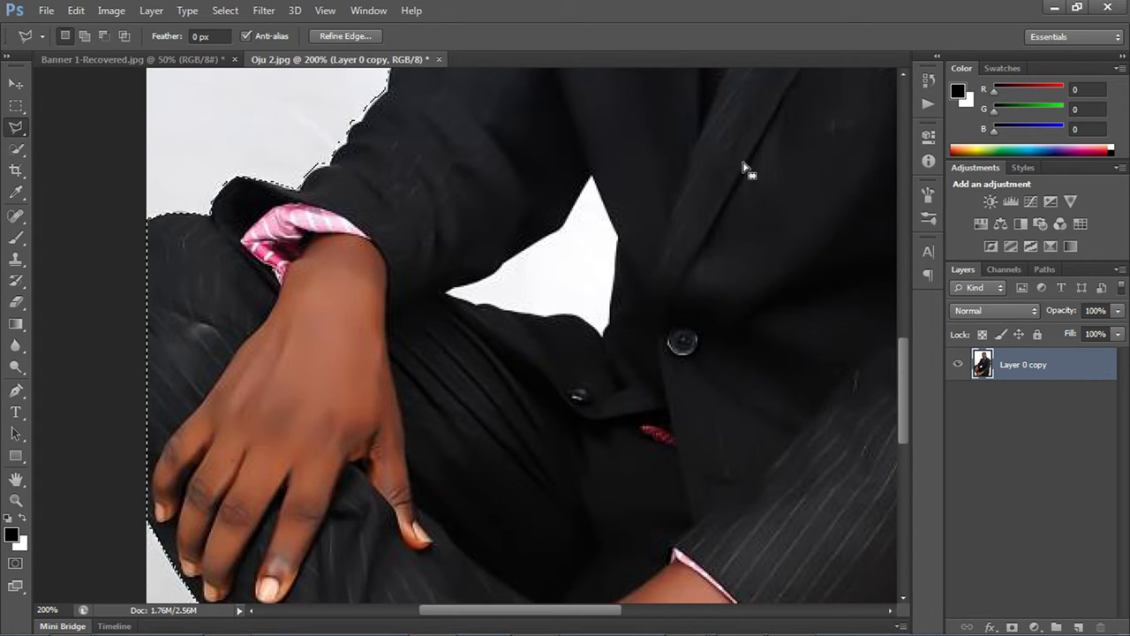
left_click_drag(899, 370, 907, 264)
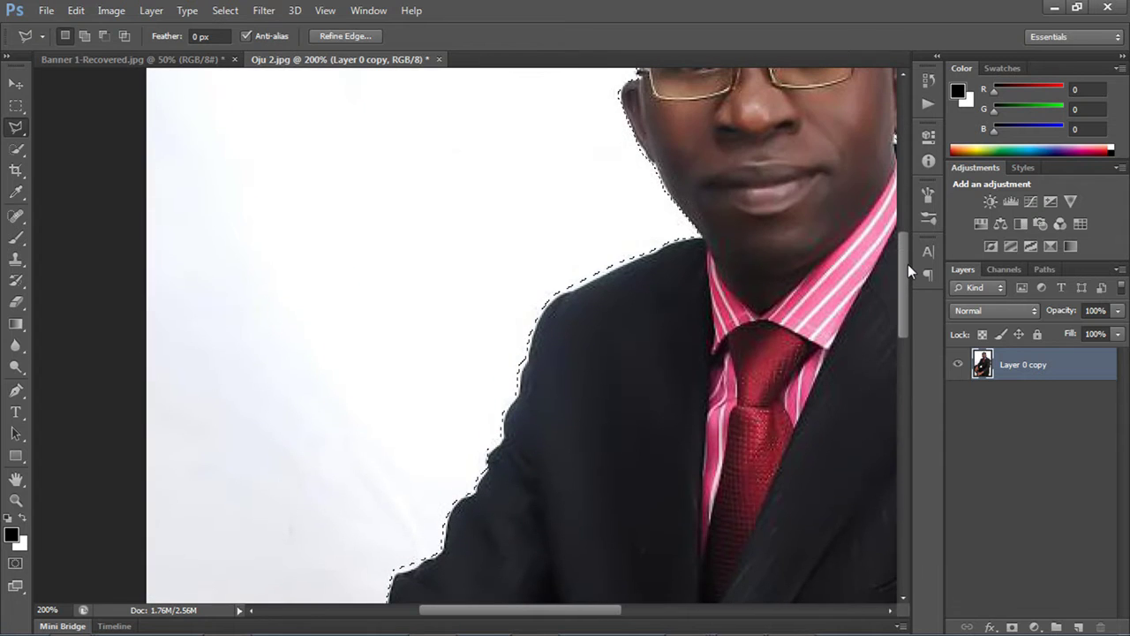
left_click_drag(587, 615, 667, 617)
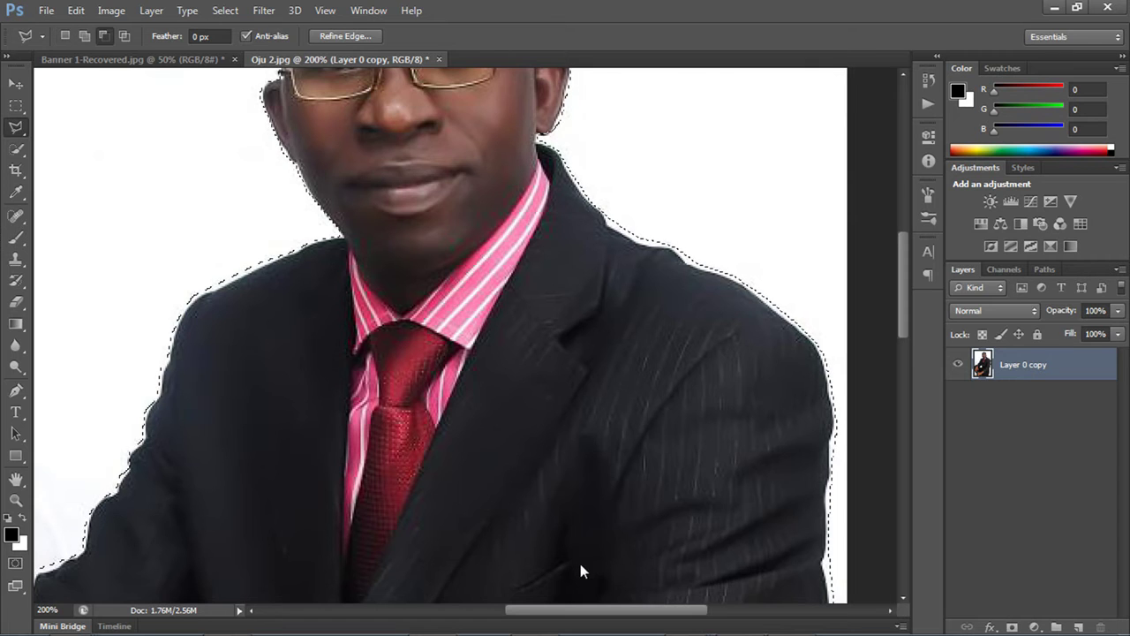
key("ctrl+plus")
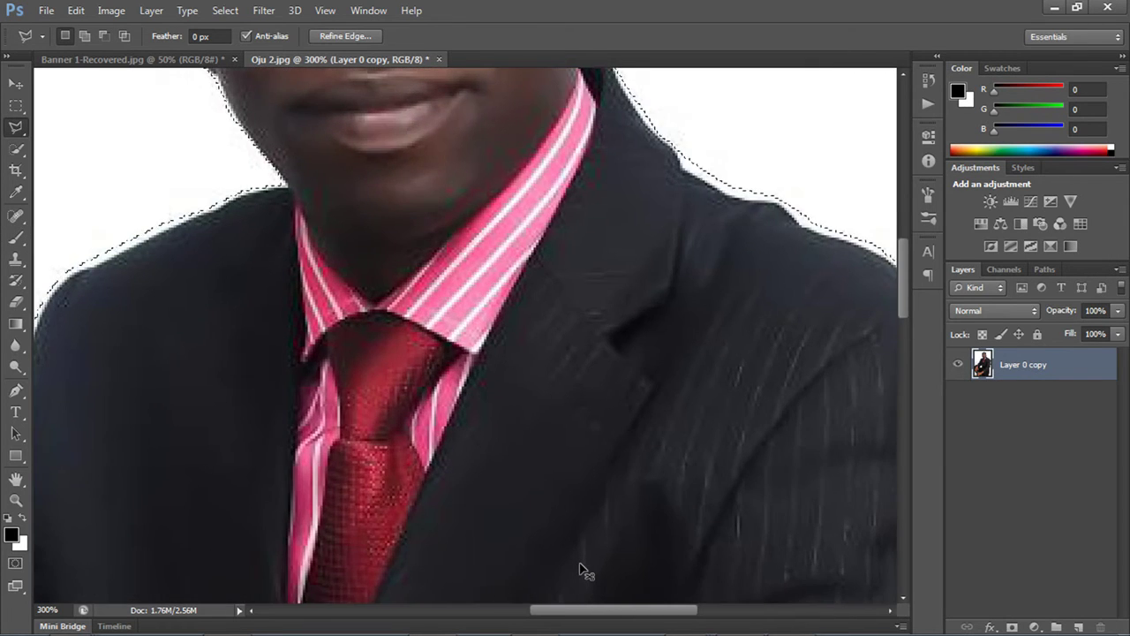
key("ctrl+minus")
key("ctrl+minus")
key("ctrl+minus")
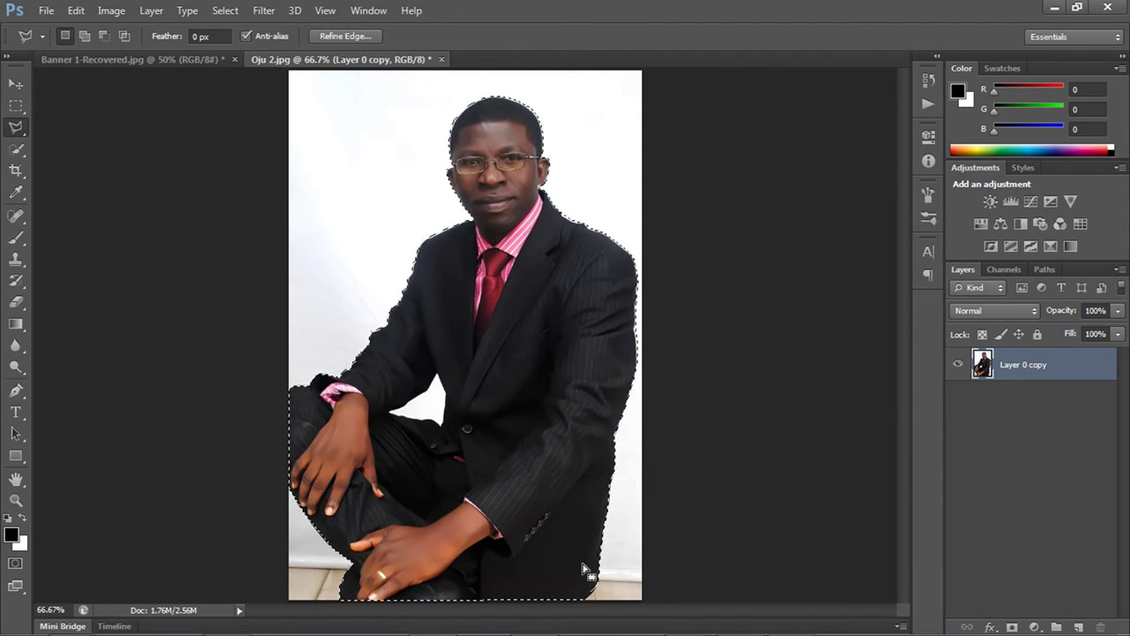
Feather the selection around the man with a radius of 5 pixels
right_click(484, 392)
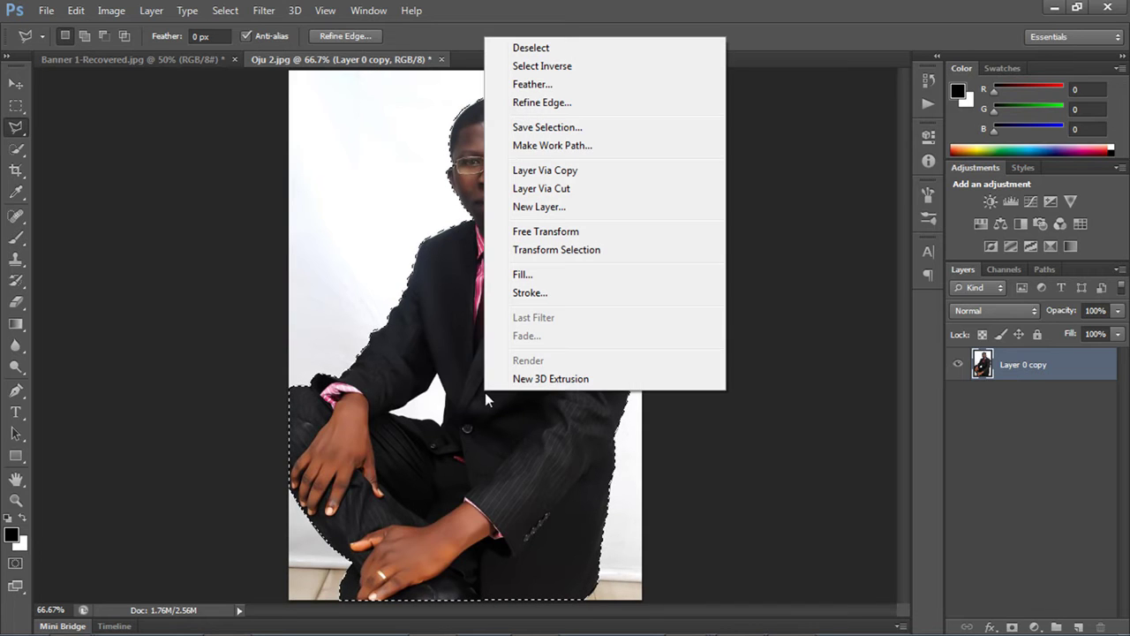
left_click(580, 85)
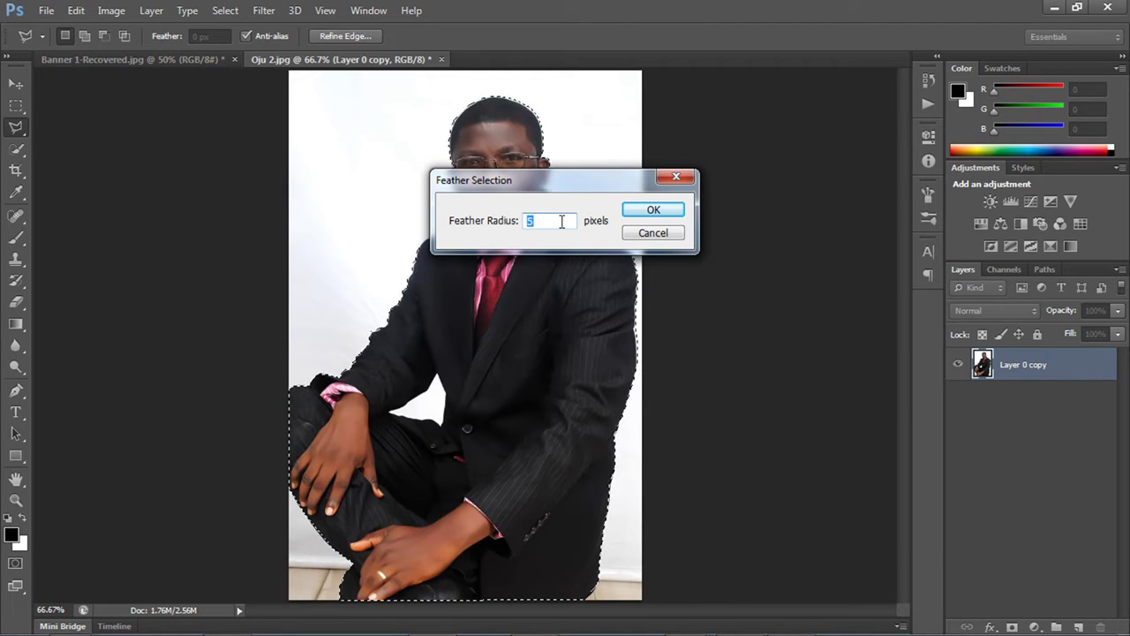
left_click(653, 213)
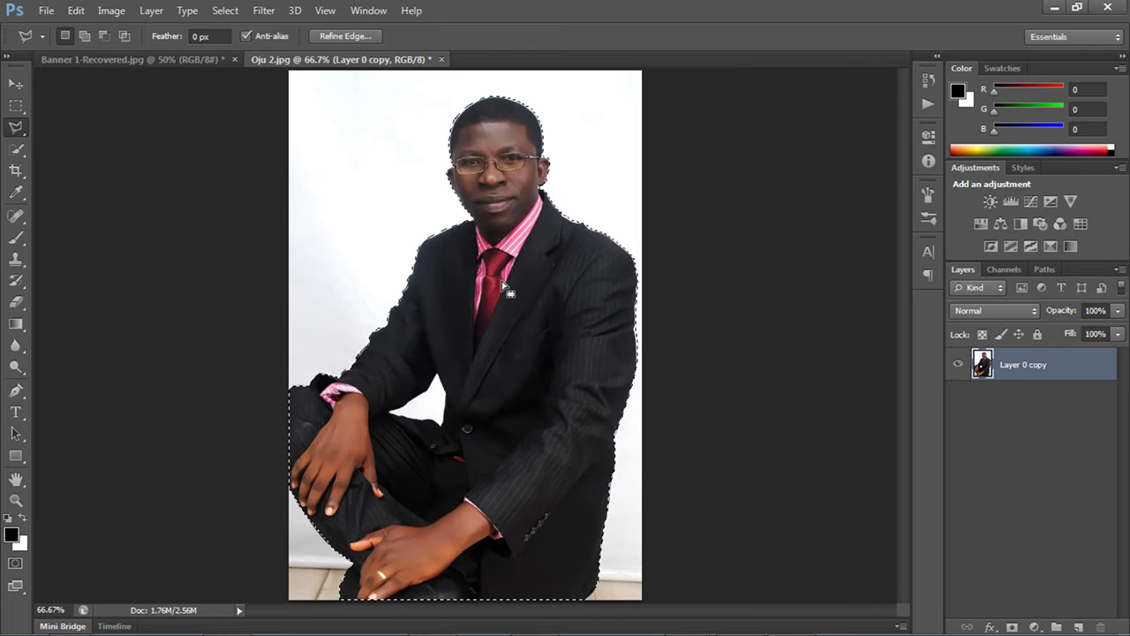
Copy the selected man to a new layer
right_click(503, 282)
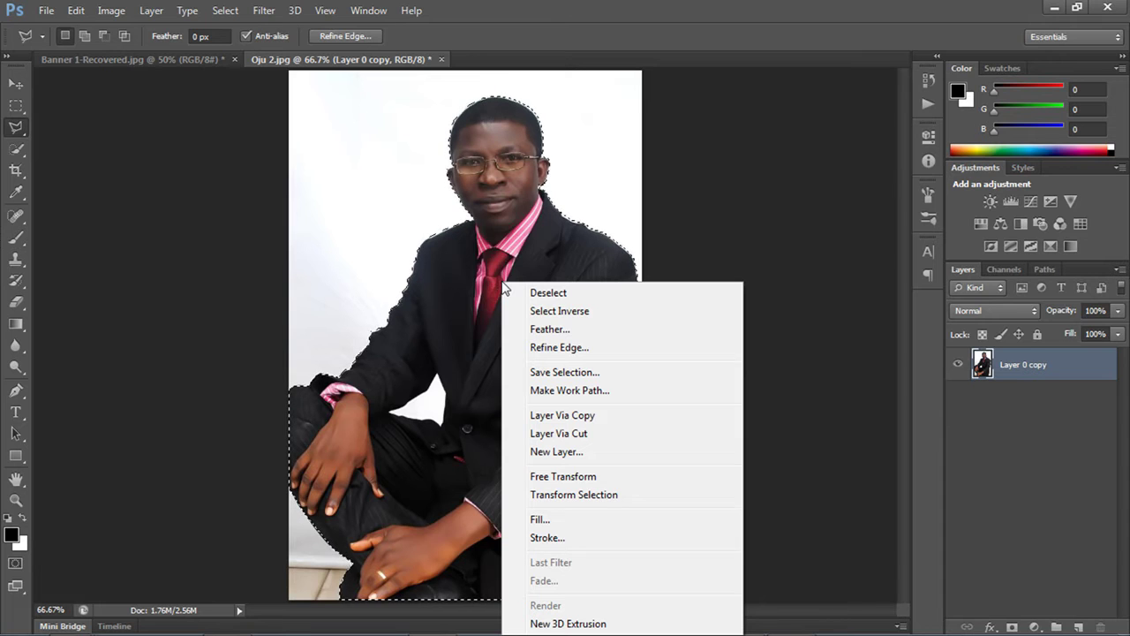
left_click(761, 259)
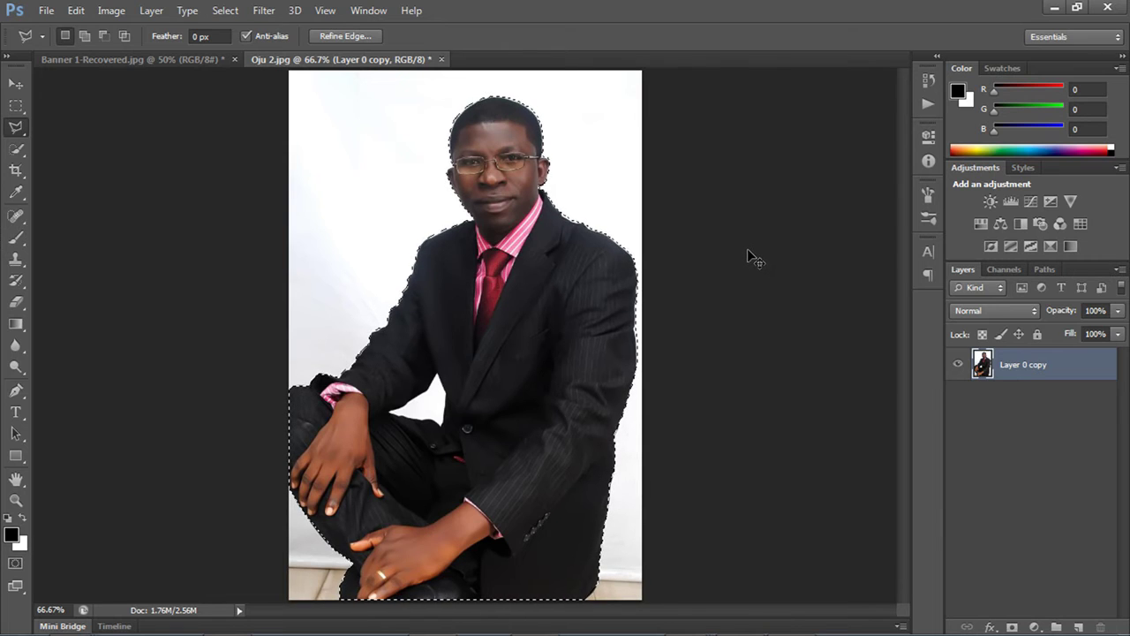
key("ctrl+j")
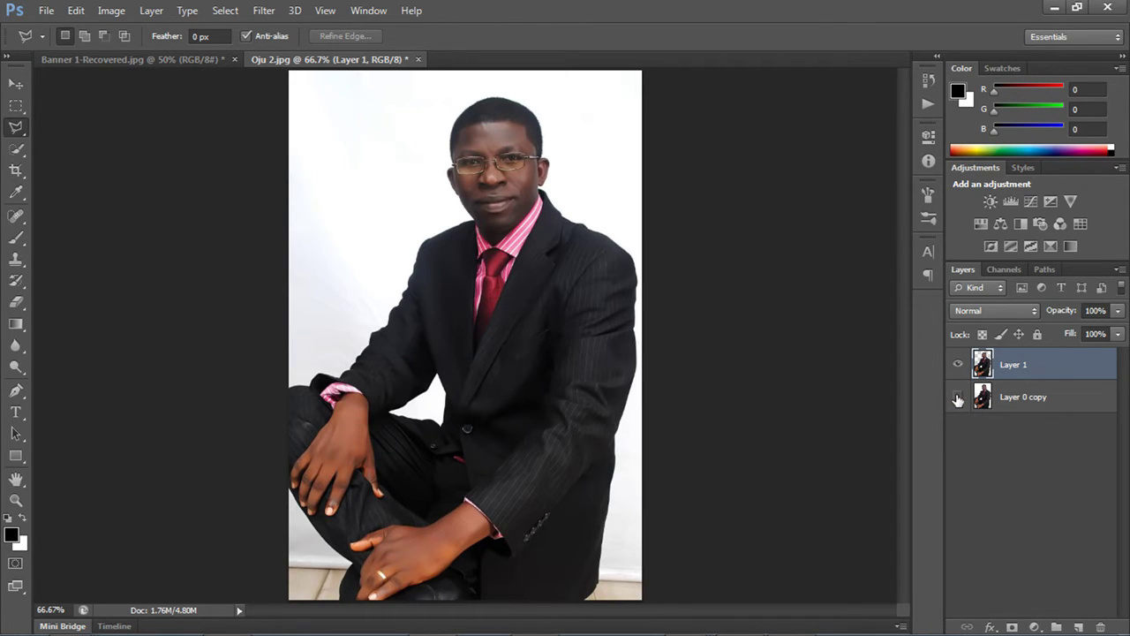
Compare the cutout with Layer 0 copy shown and hidden, and delete the Layer 0 copy layer
left_click(958, 399)
left_click(958, 399)
left_click(958, 399)
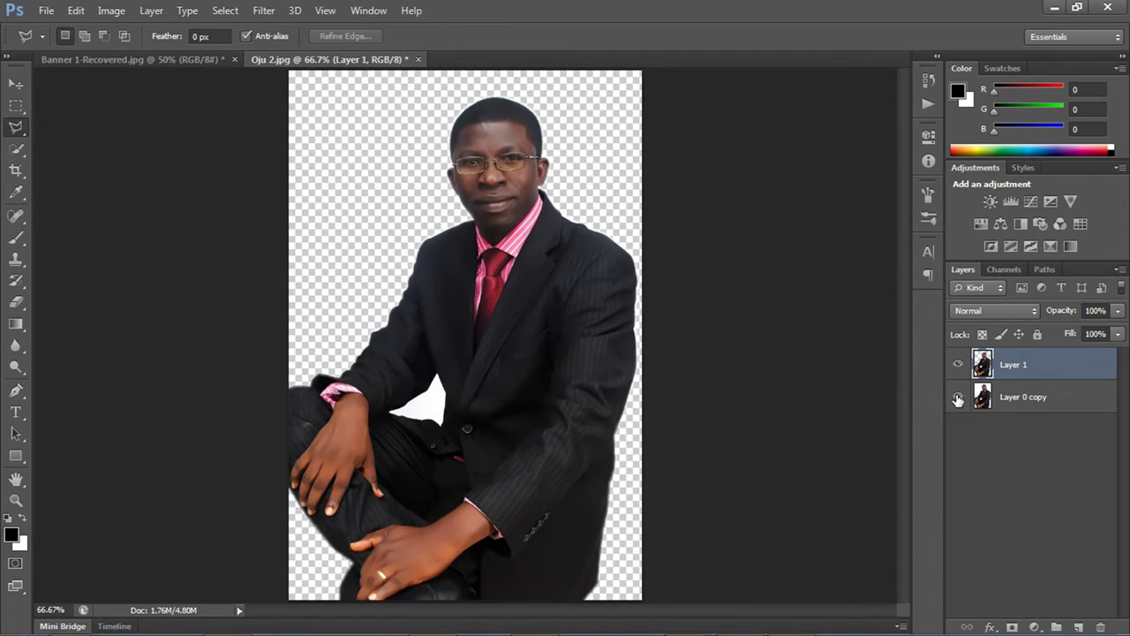
left_click(957, 399)
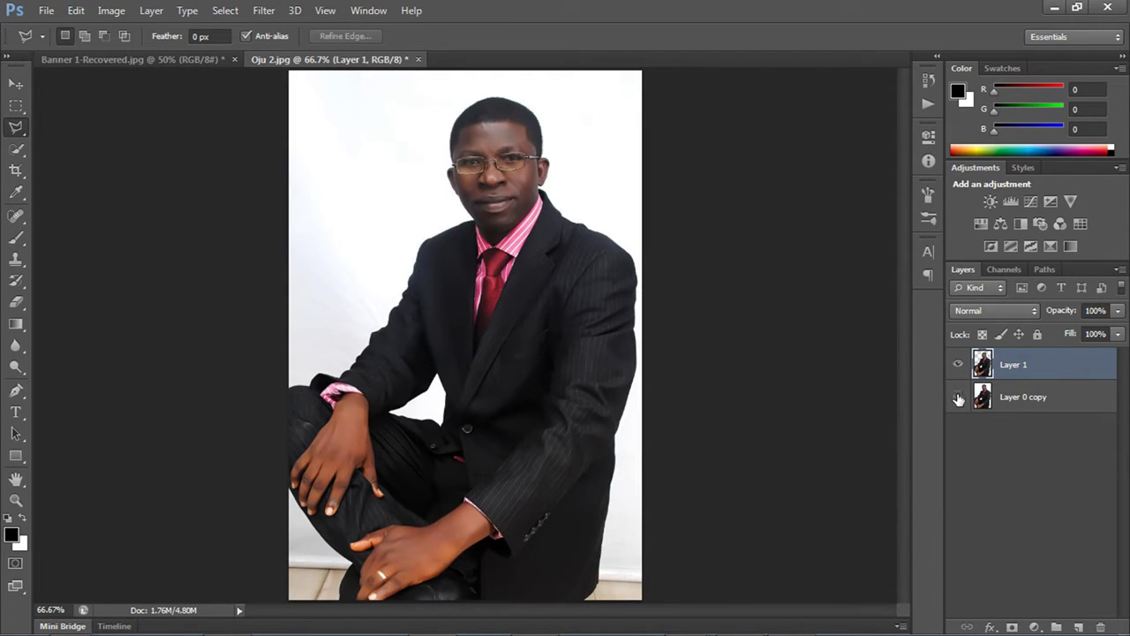
left_click(957, 399)
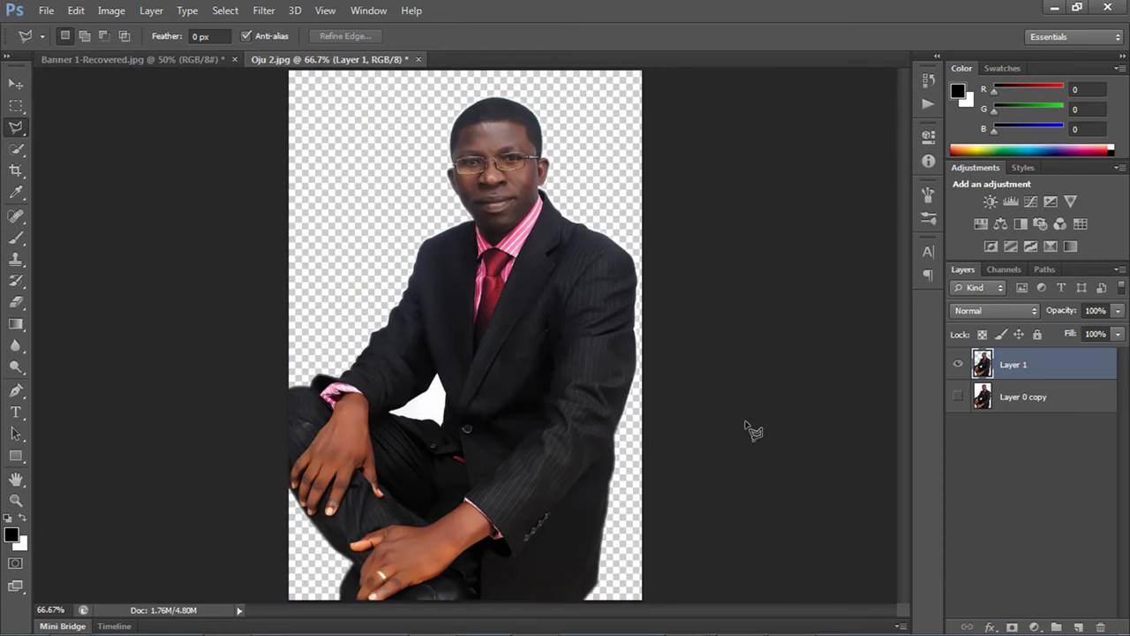
left_click(958, 399)
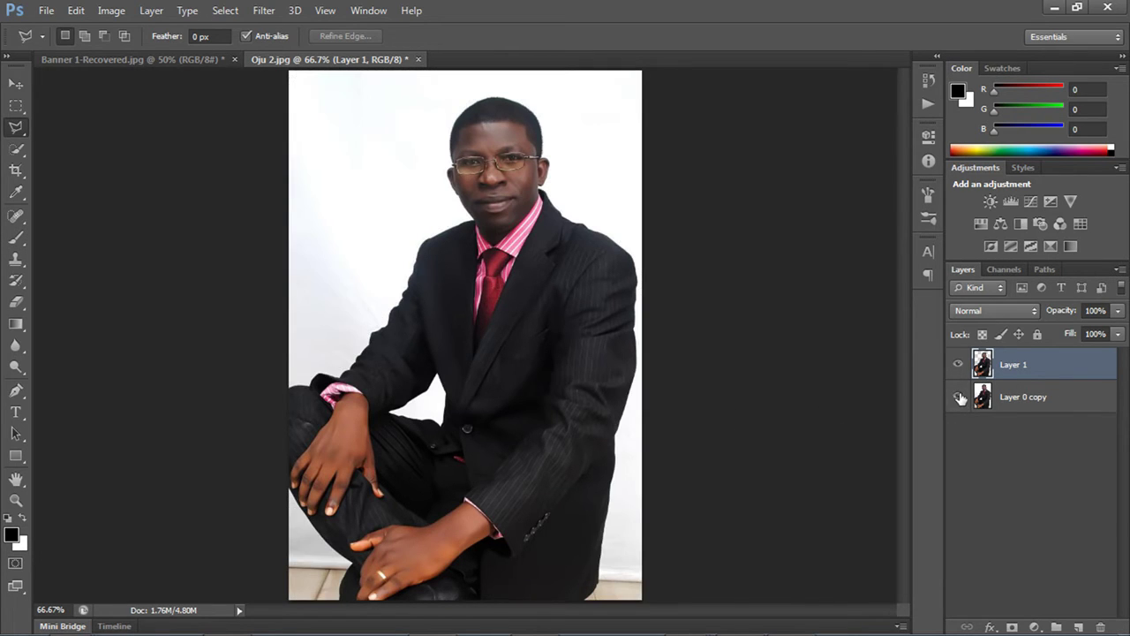
left_click(959, 399)
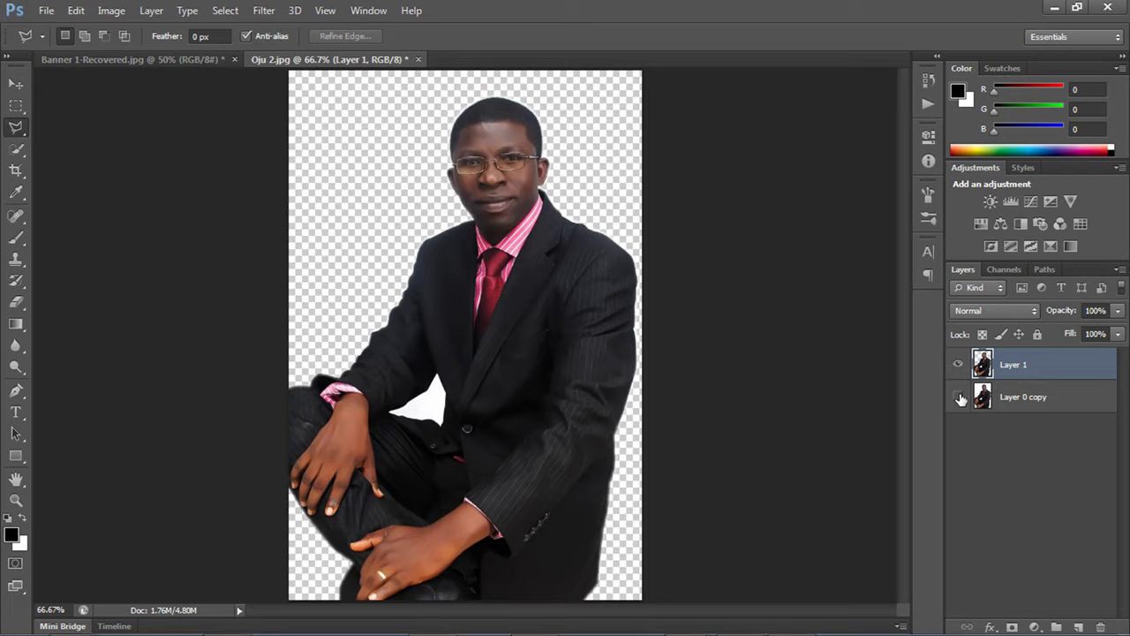
left_click_drag(989, 399, 1101, 627)
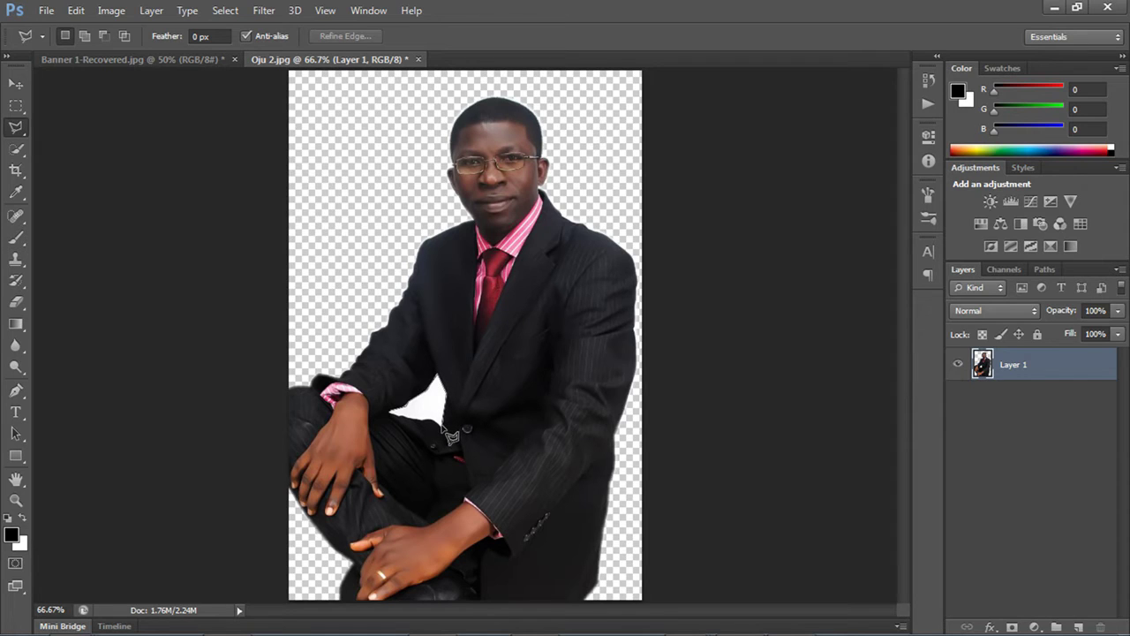
Select the white gap between the man's arm and torso with the Polygonal Lasso and delete it from Layer 1
left_click(398, 423)
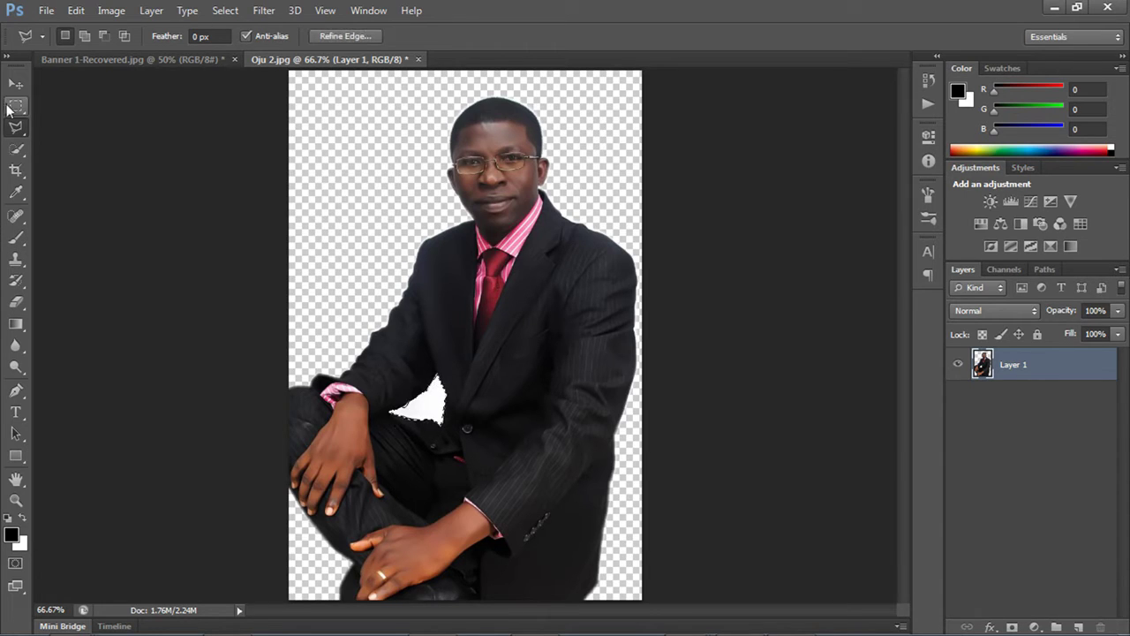
left_click(16, 84)
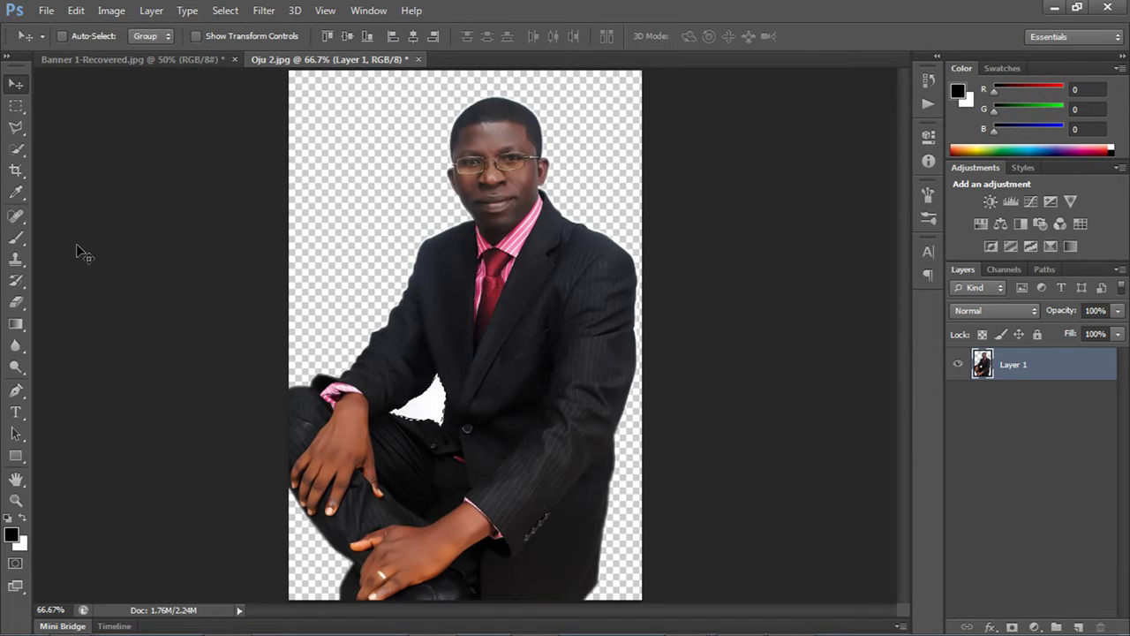
key("Delete")
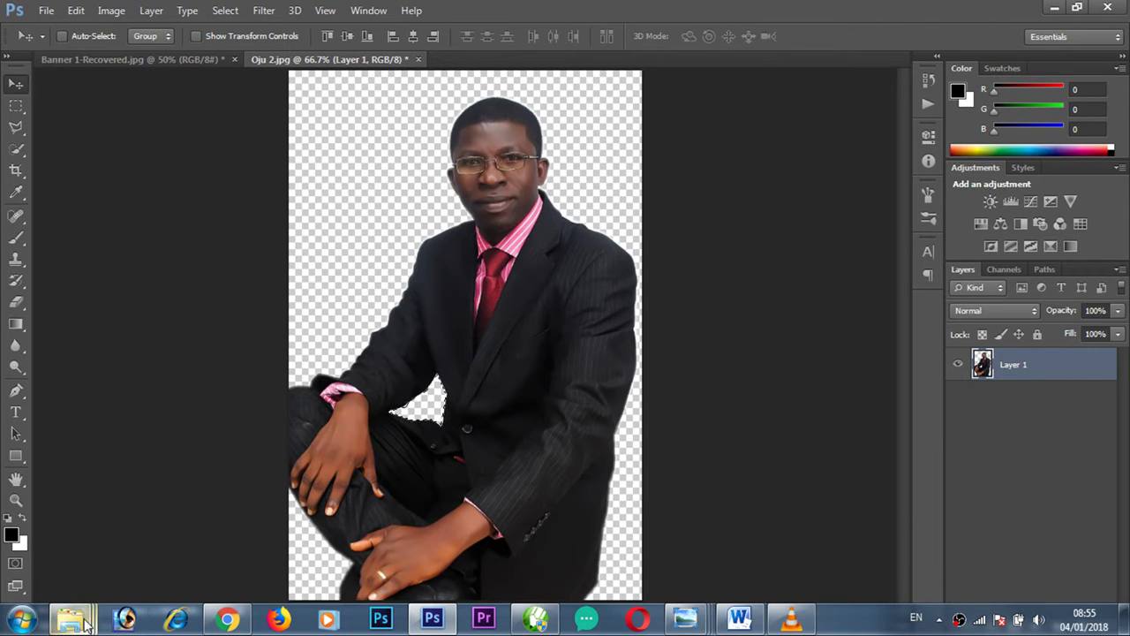
Open the Back book image from the oke ado job folder as a separate Photoshop document and unlock its background as Layer 0
mouse_move(86, 623)
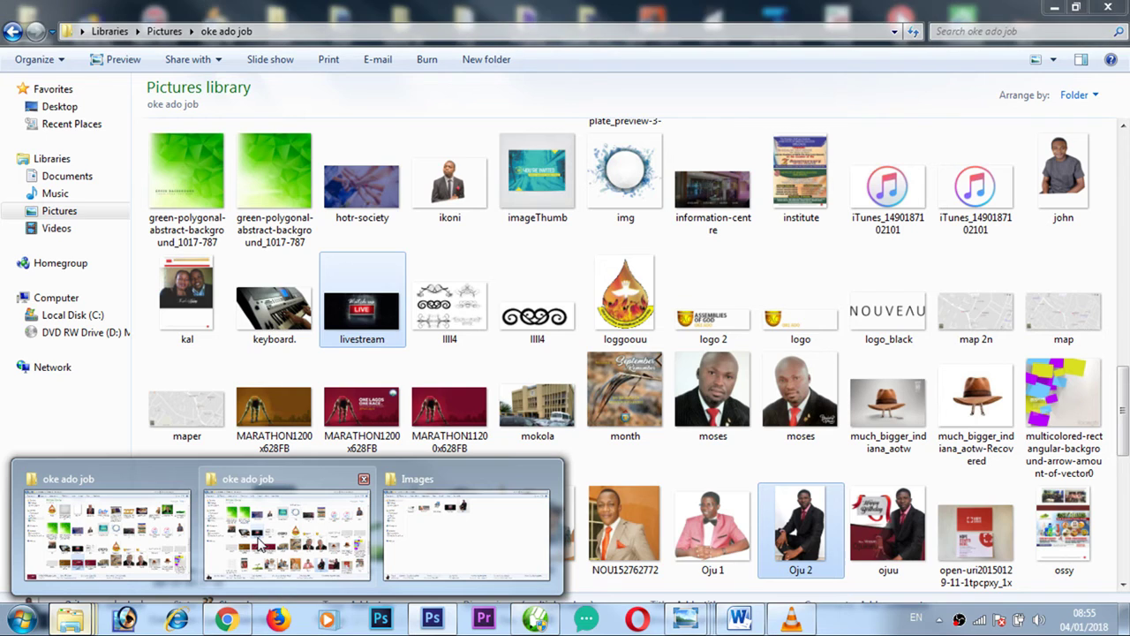
left_click(259, 545)
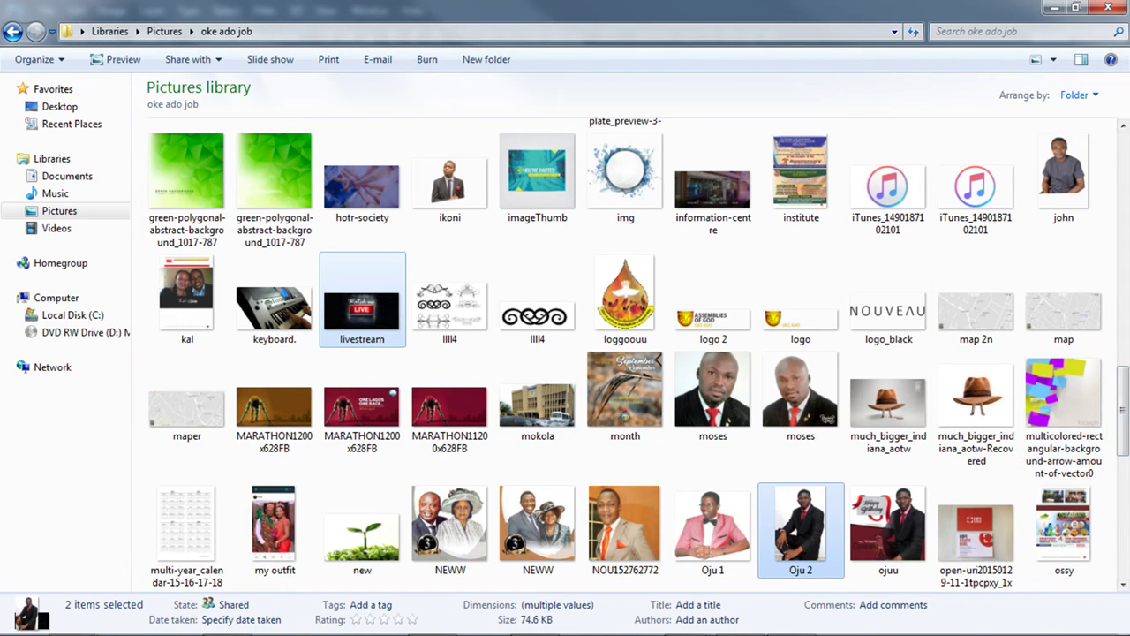
left_click_drag(1122, 433, 1121, 274)
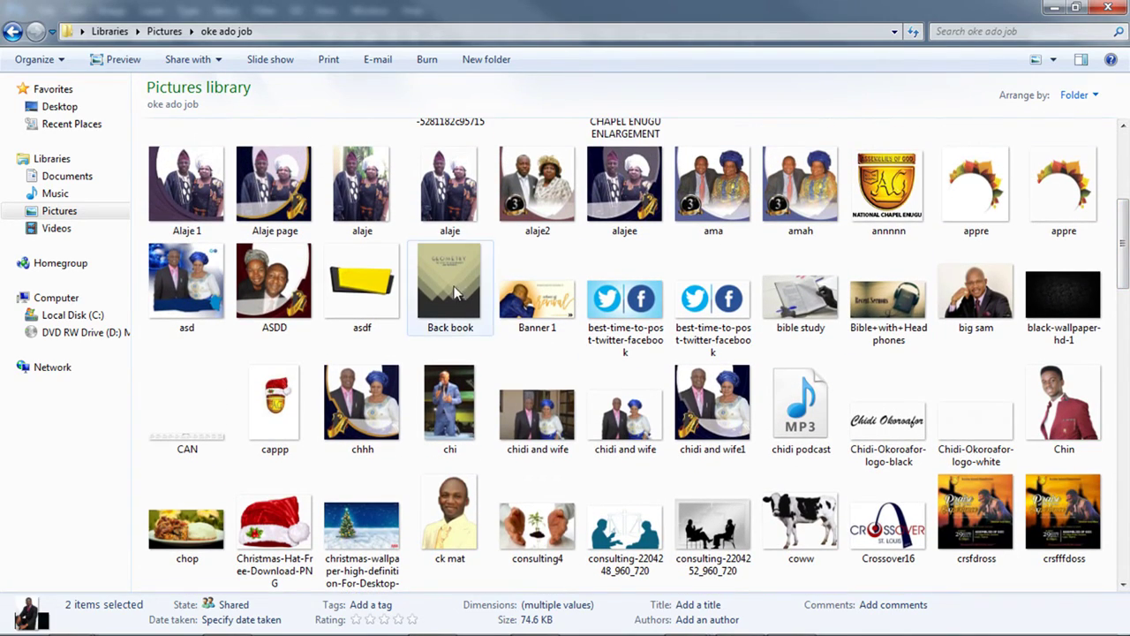
left_click(455, 292)
left_click(432, 618)
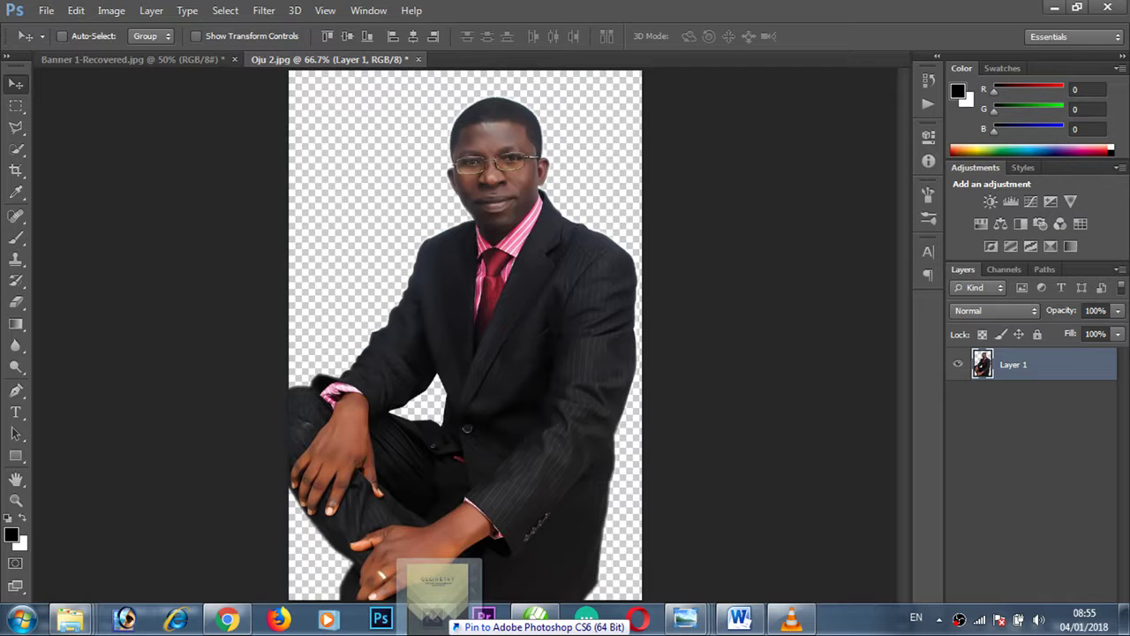
left_click_drag(631, 173, 646, 58)
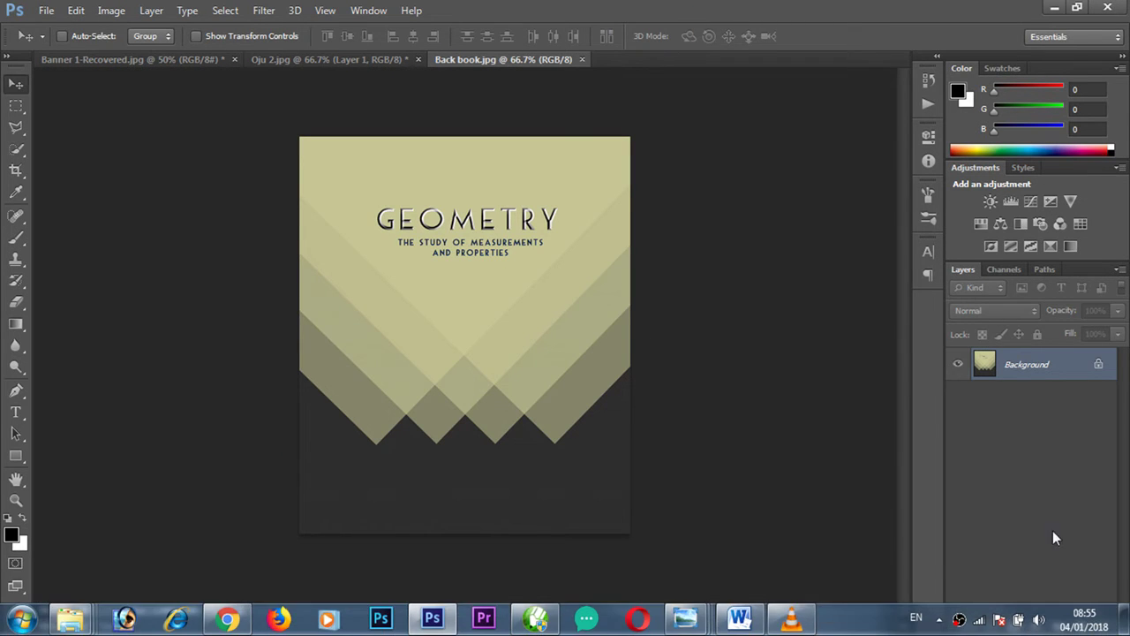
double_click(1081, 373)
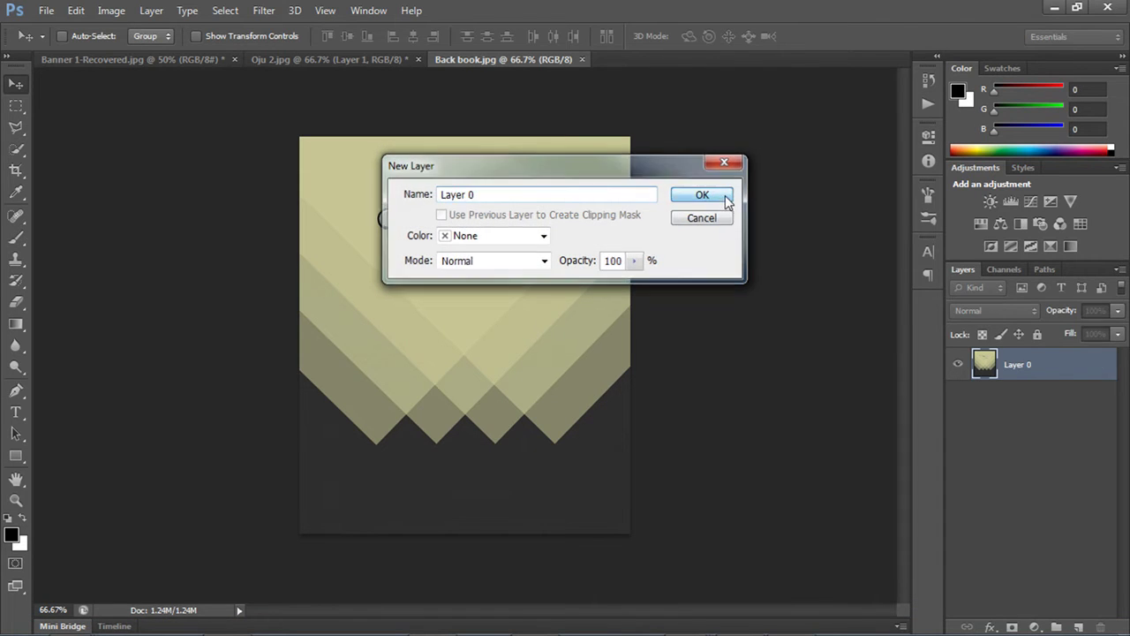
left_click(726, 196)
Try to open the Oju 2 photo from the Images folder in Photoshop, and return to the Back book document
mouse_move(77, 626)
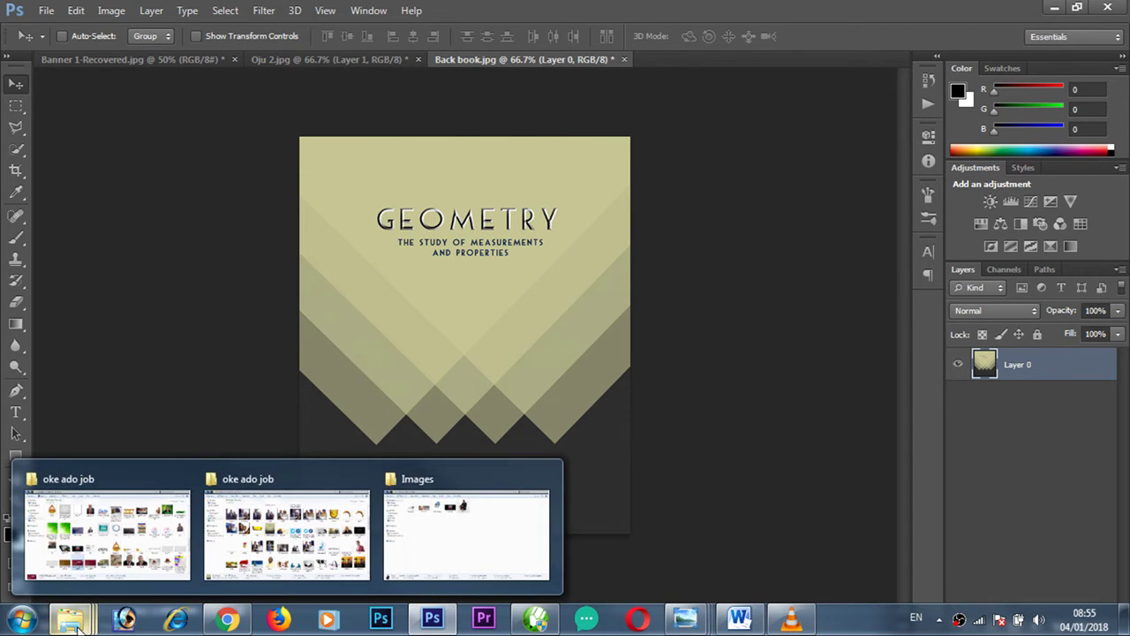
left_click(471, 559)
left_click_drag(544, 152, 677, 58)
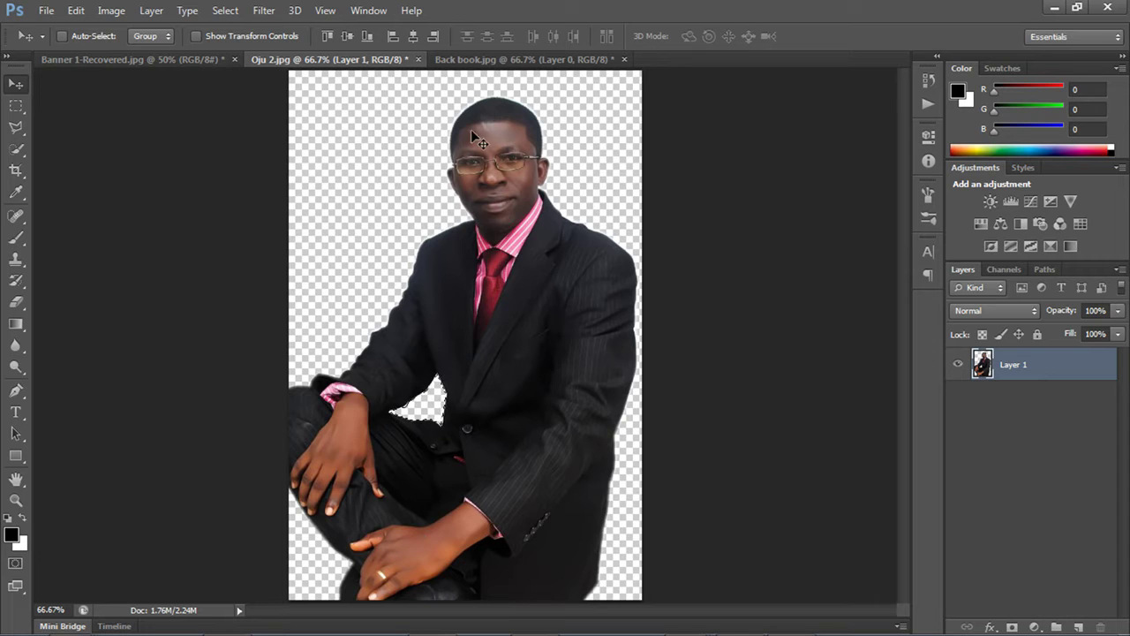
left_click(520, 59)
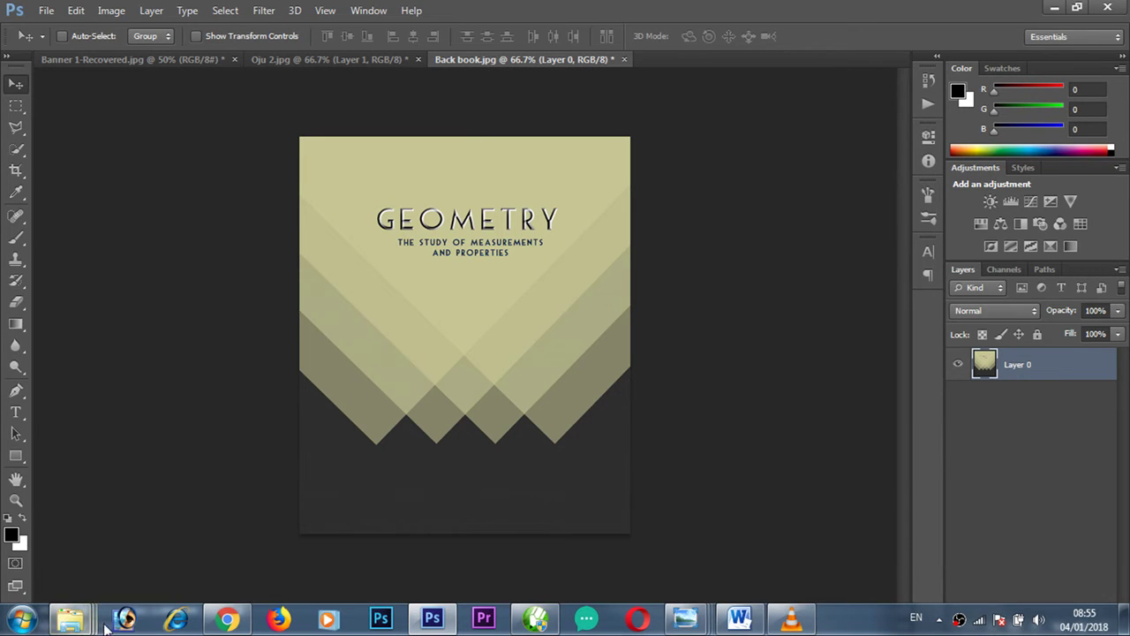
Copy the man's cutout from the Oju 2 document into Back book and place it in the cover's lower-right corner
mouse_move(66, 620)
left_click(467, 529)
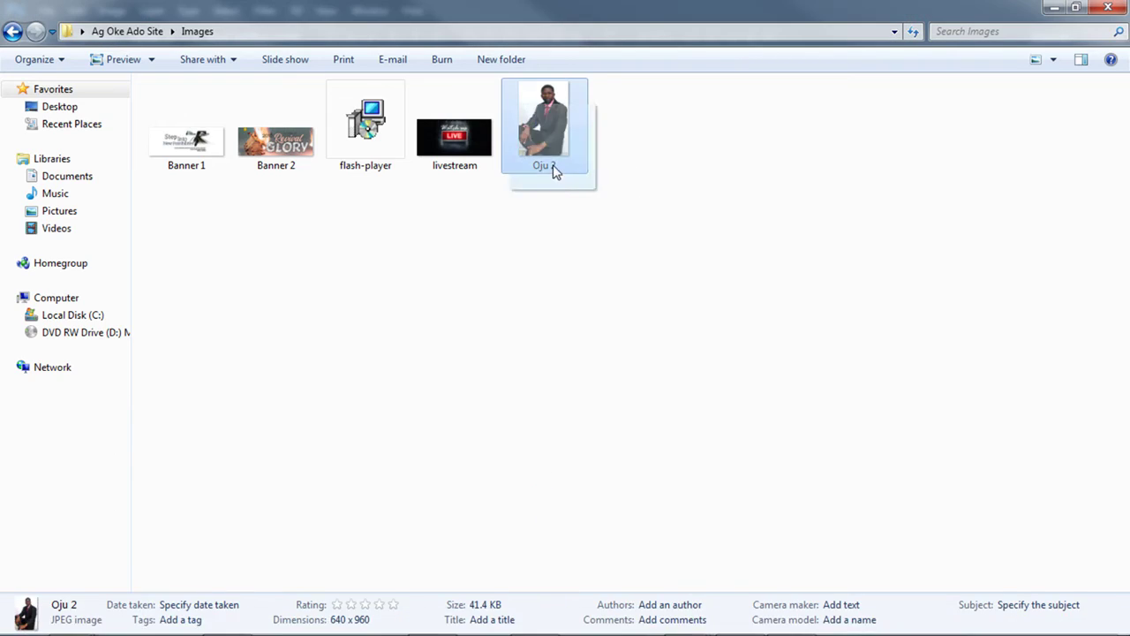
left_click_drag(555, 171, 735, 92)
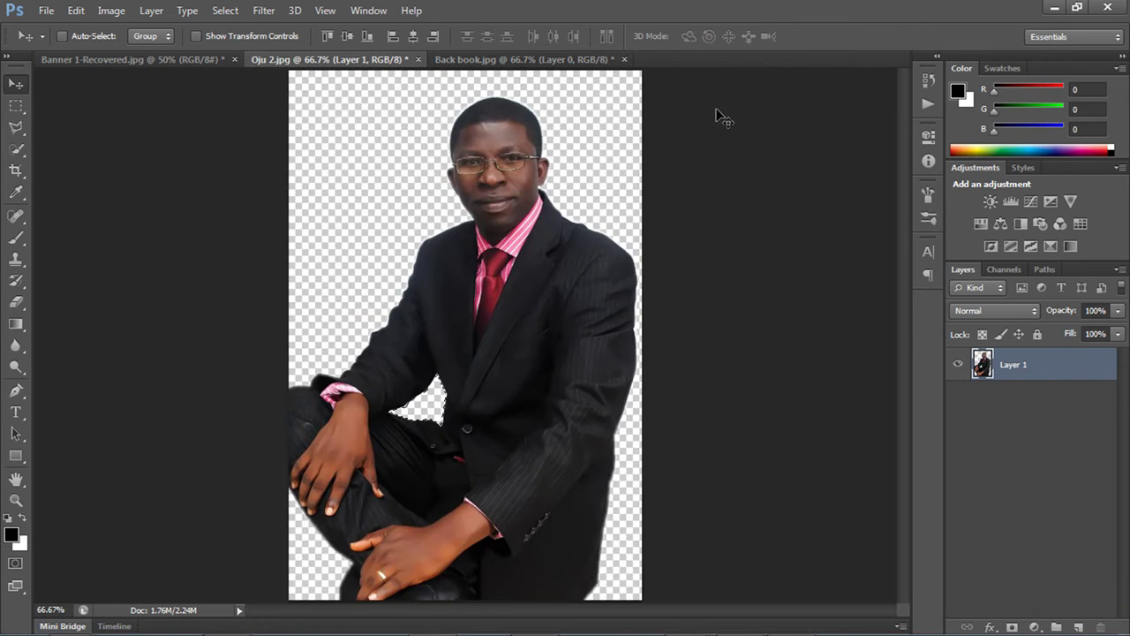
left_click(468, 60)
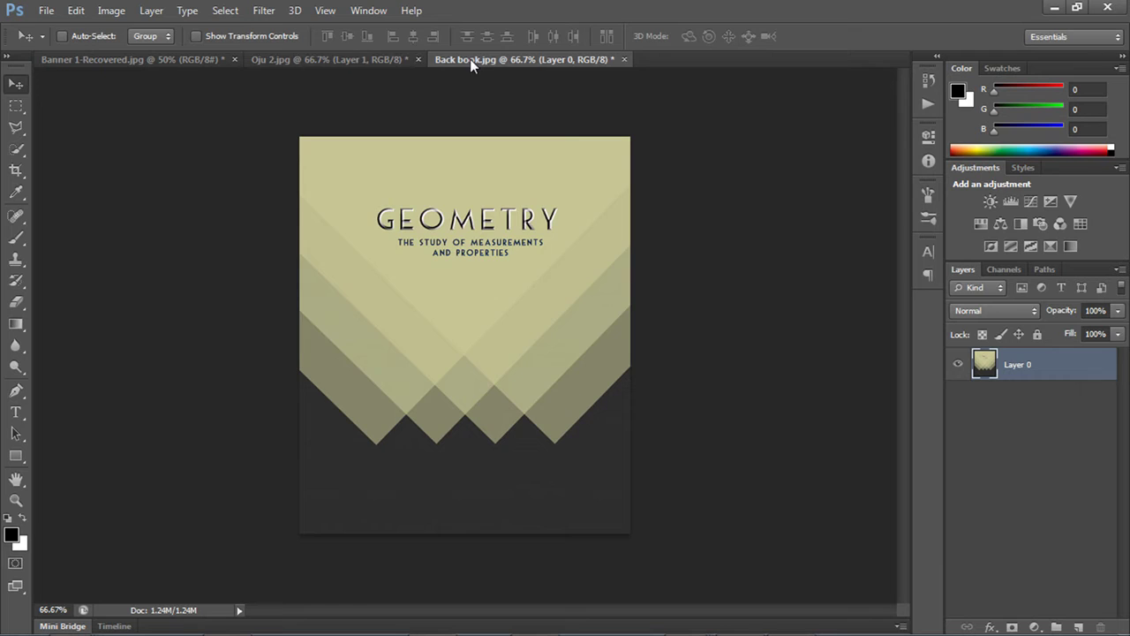
left_click(348, 57)
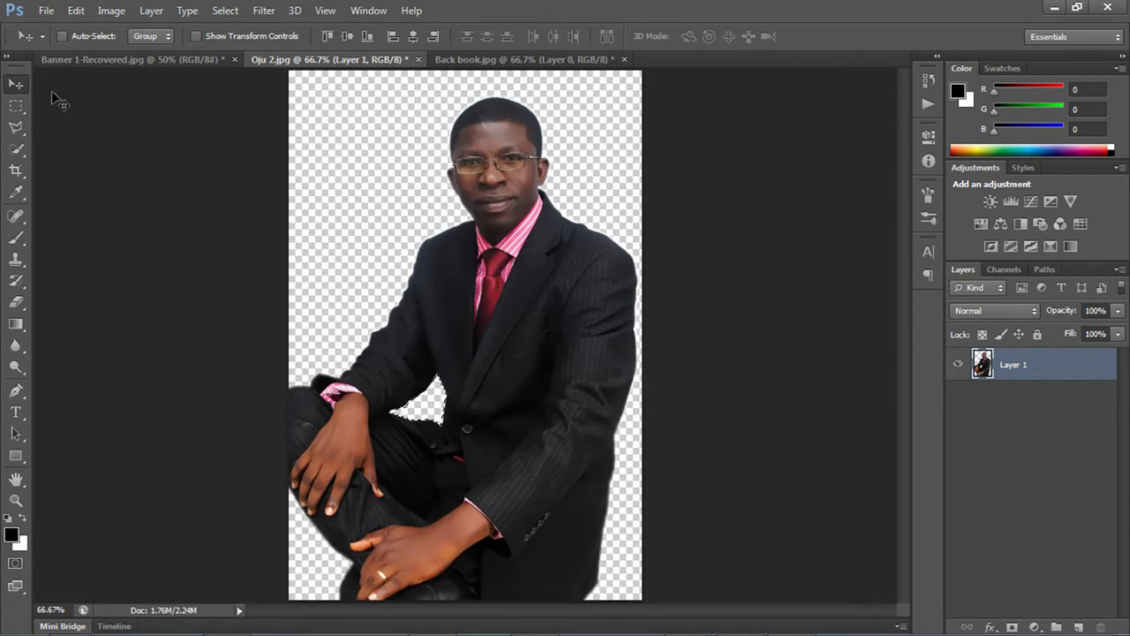
left_click_drag(494, 208, 579, 373)
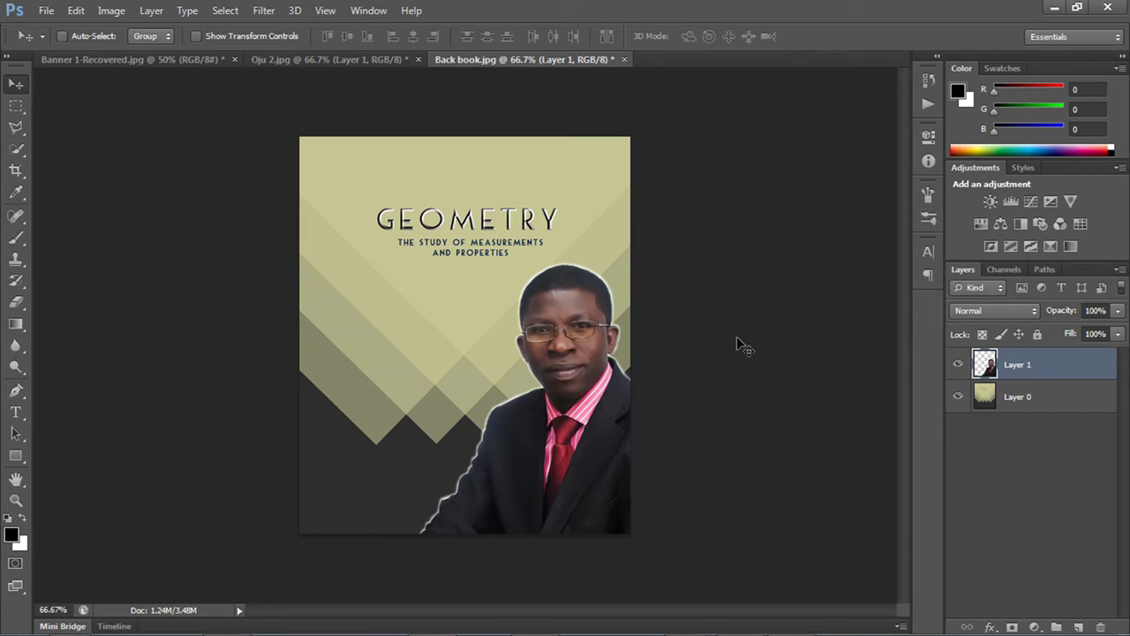
Export the Oju 2 cutout for web as a transparent PNG-24 named after the man in the Images folder, and close Oju 2 without saving
left_click(328, 59)
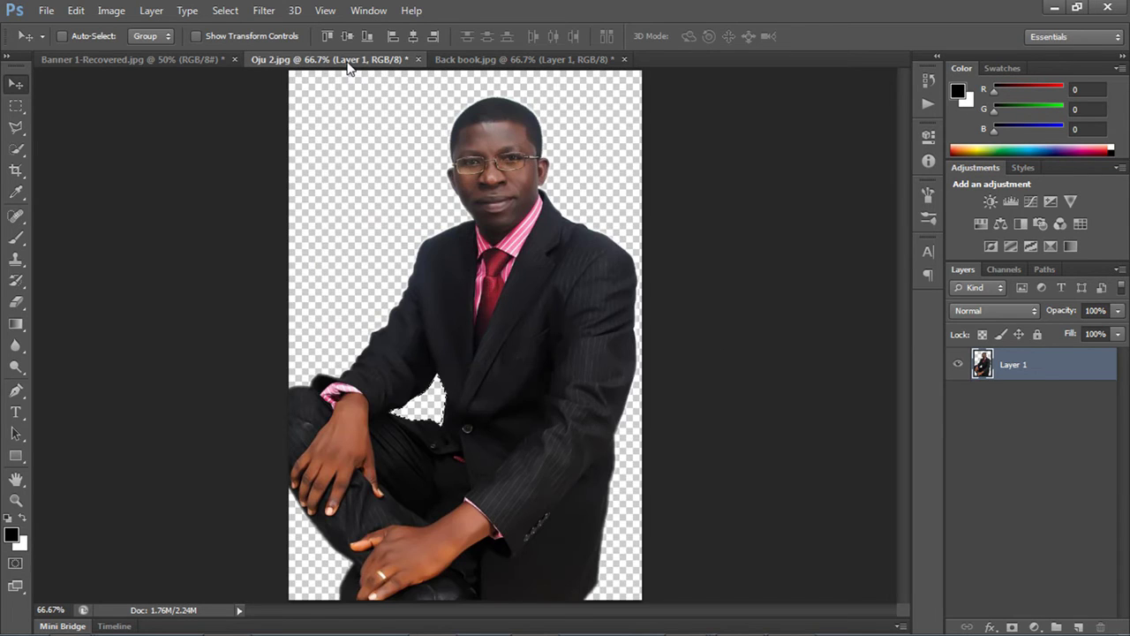
left_click(42, 10)
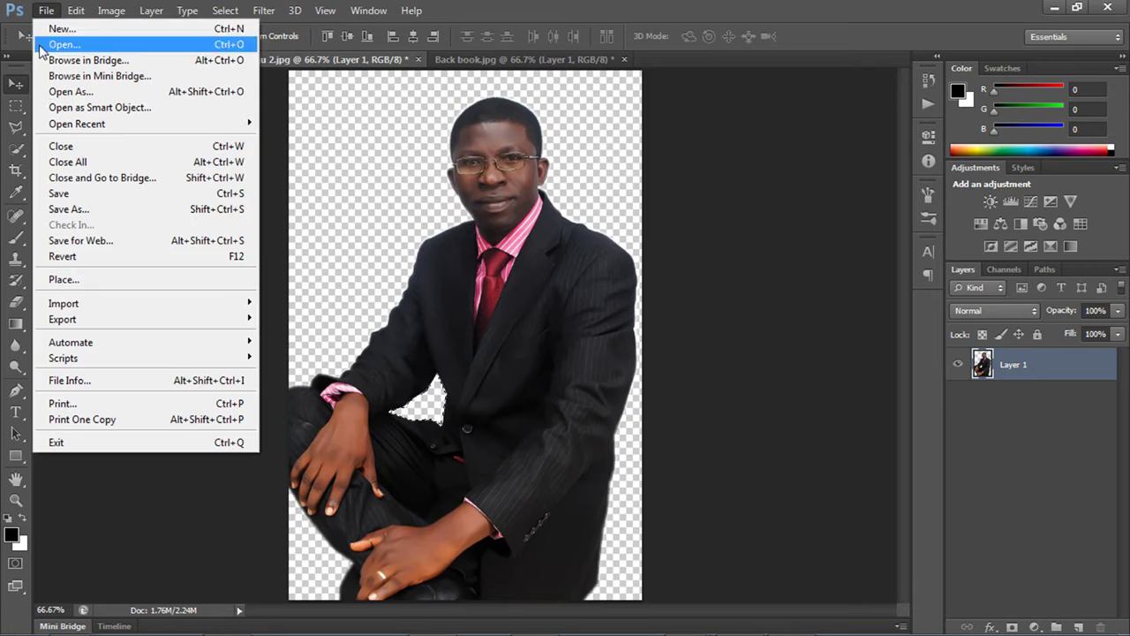
left_click(78, 242)
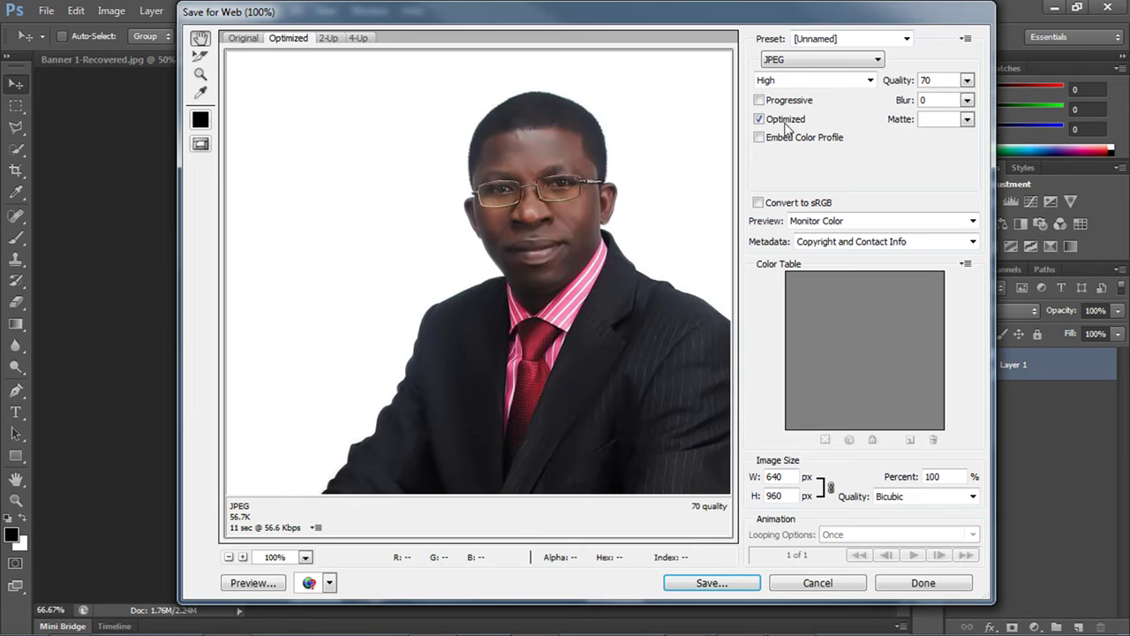
left_click(801, 59)
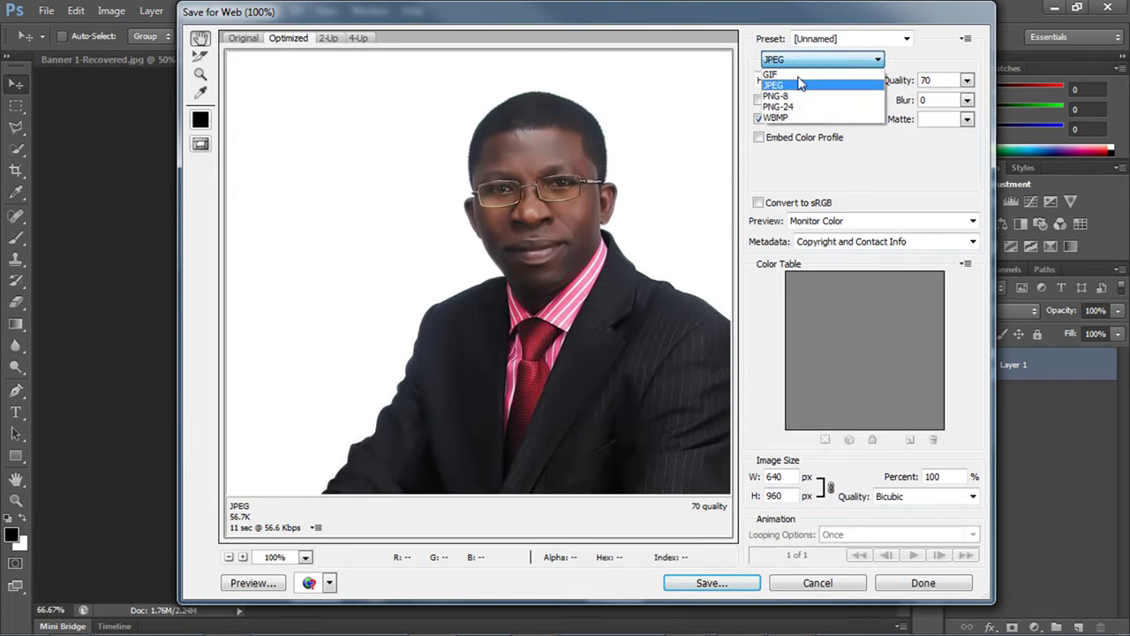
left_click(802, 107)
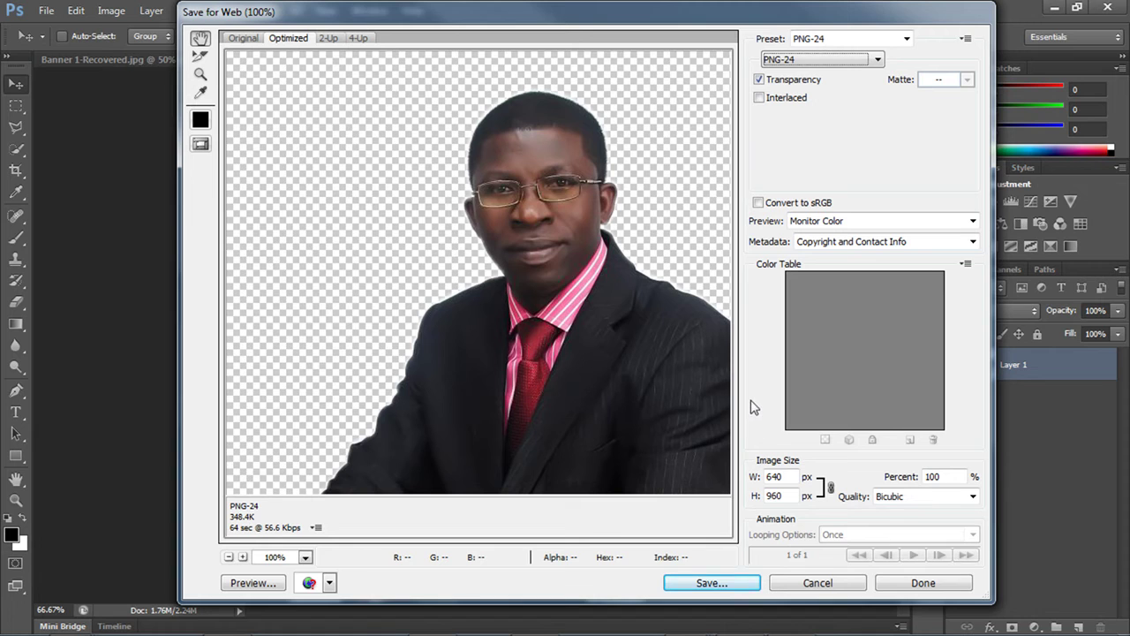
left_click(713, 583)
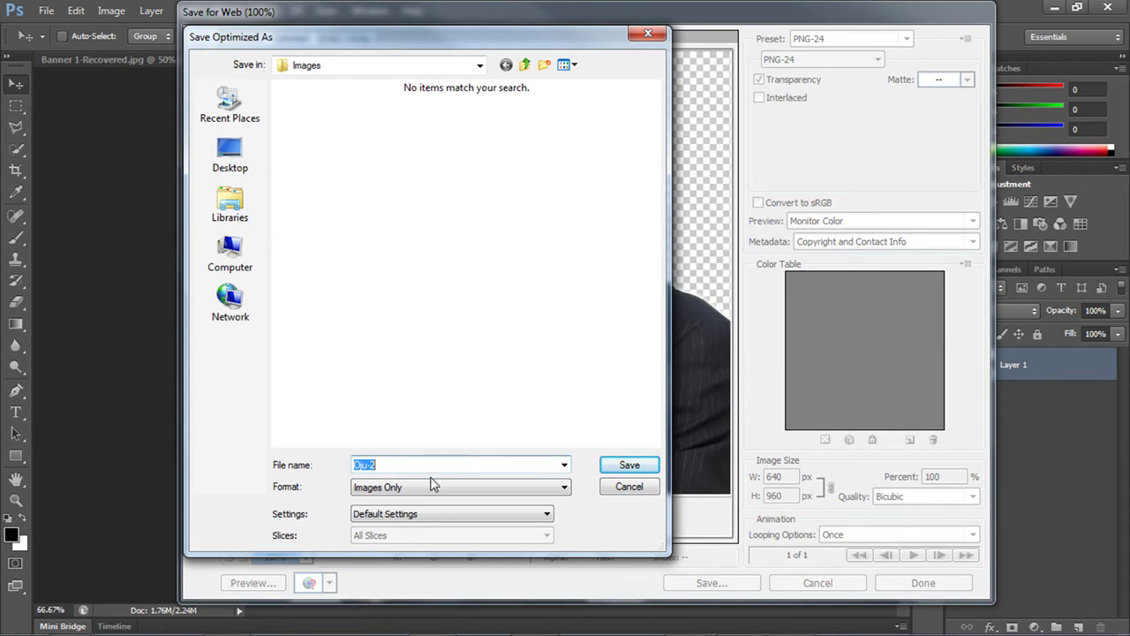
type("Rev")
left_click(633, 466)
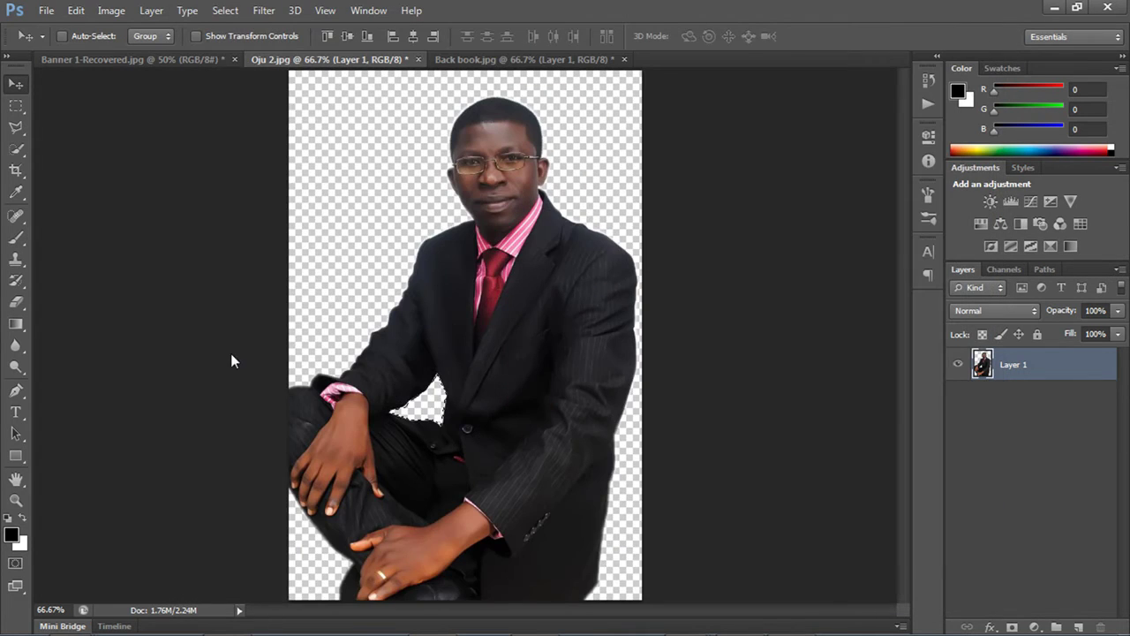
left_click(418, 60)
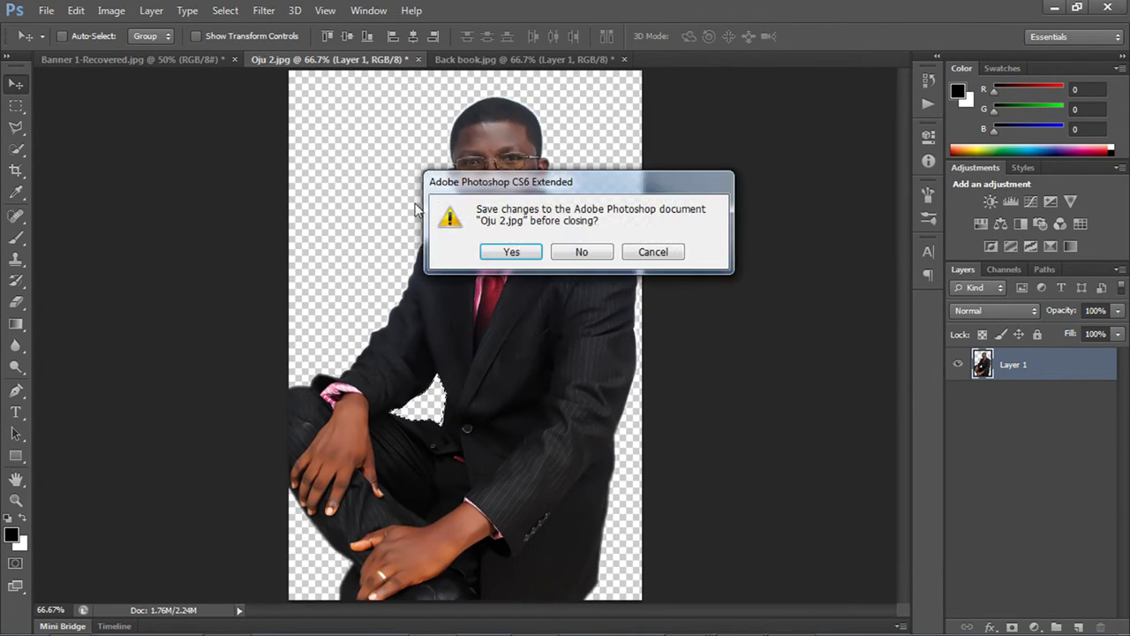
left_click(575, 256)
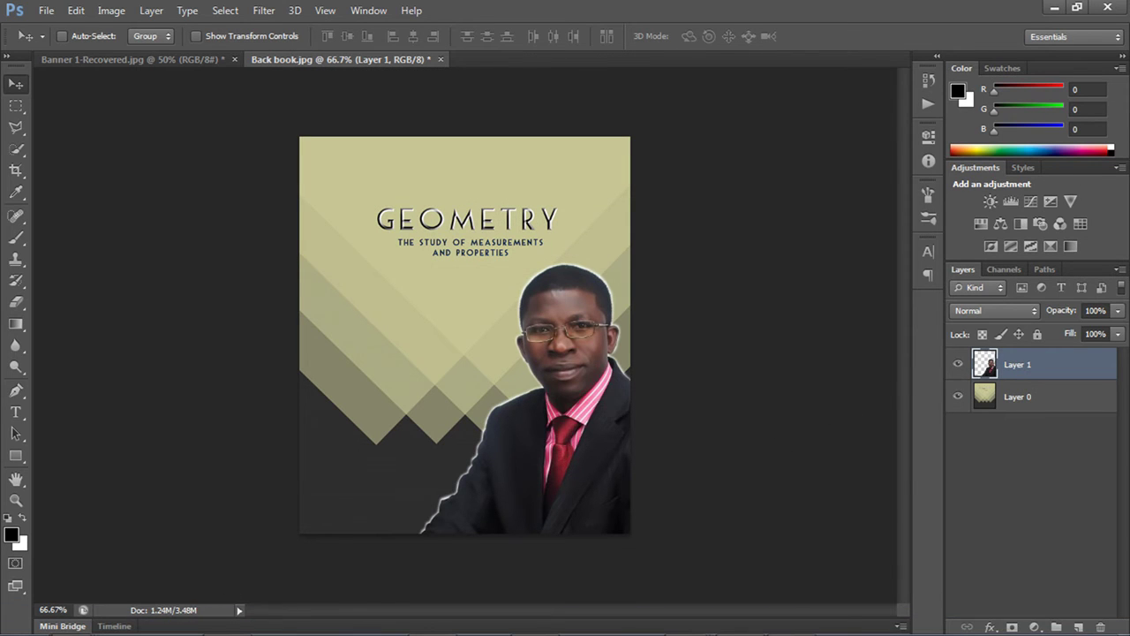
Open the original Oju 2 photo from the Images folder as a separate Photoshop document and unlock its background as Layer 0
mouse_move(70, 618)
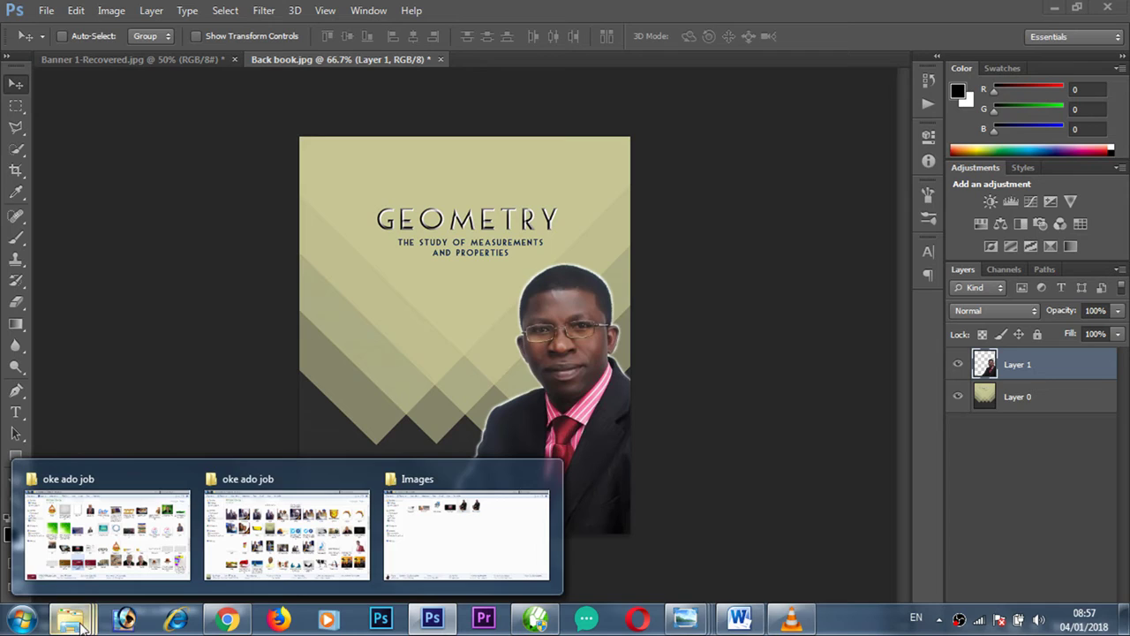
left_click(439, 514)
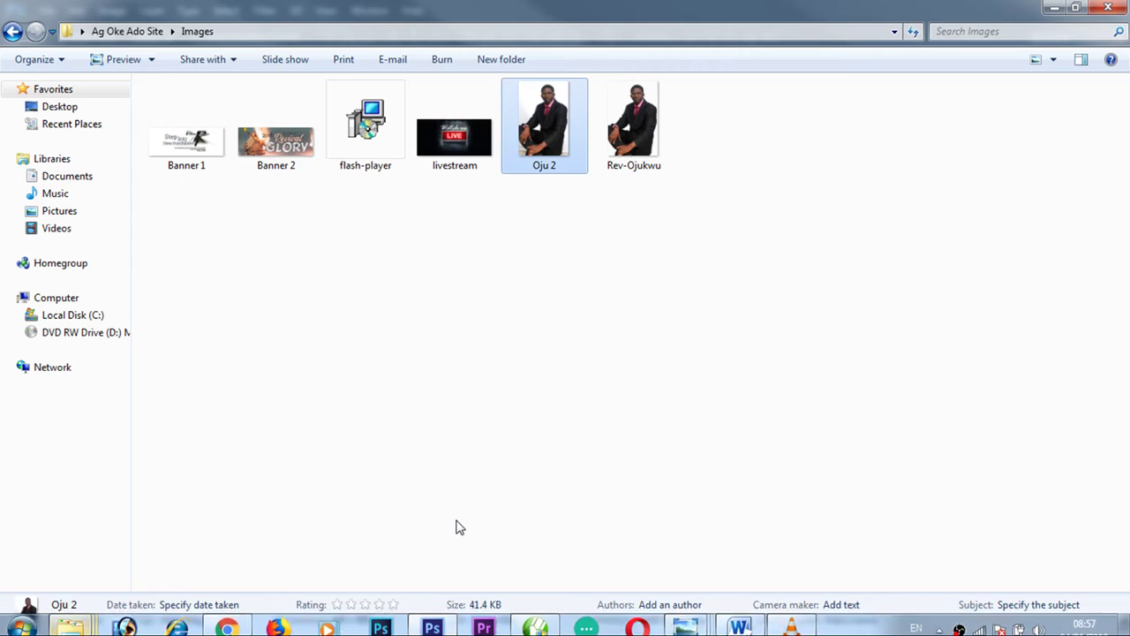
left_click(637, 132)
left_click_drag(562, 150, 501, 69)
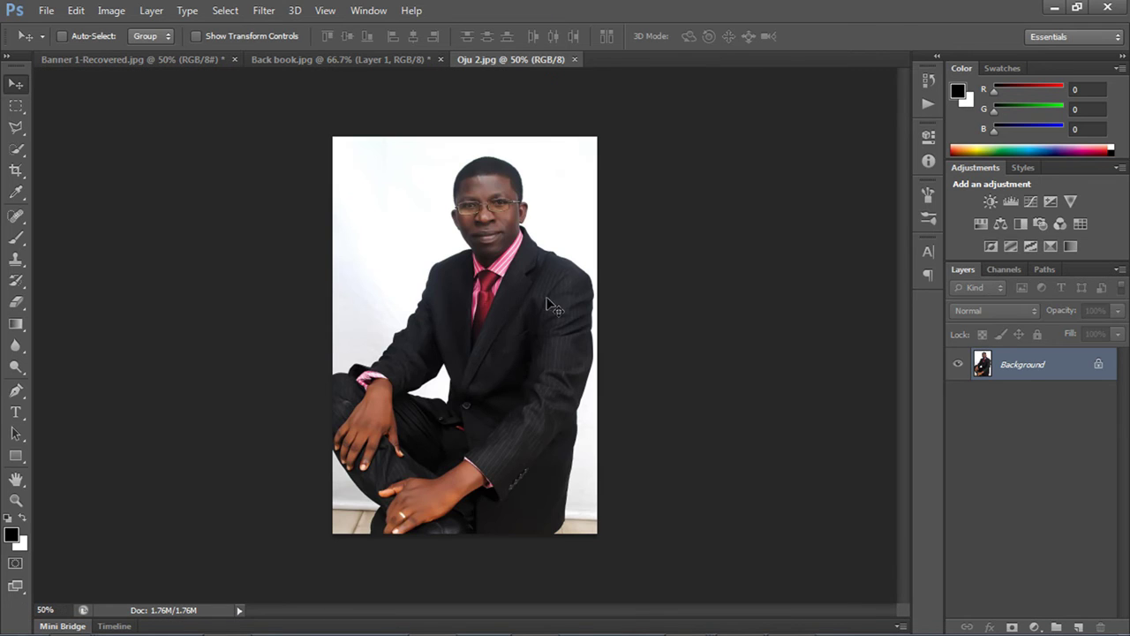
double_click(981, 369)
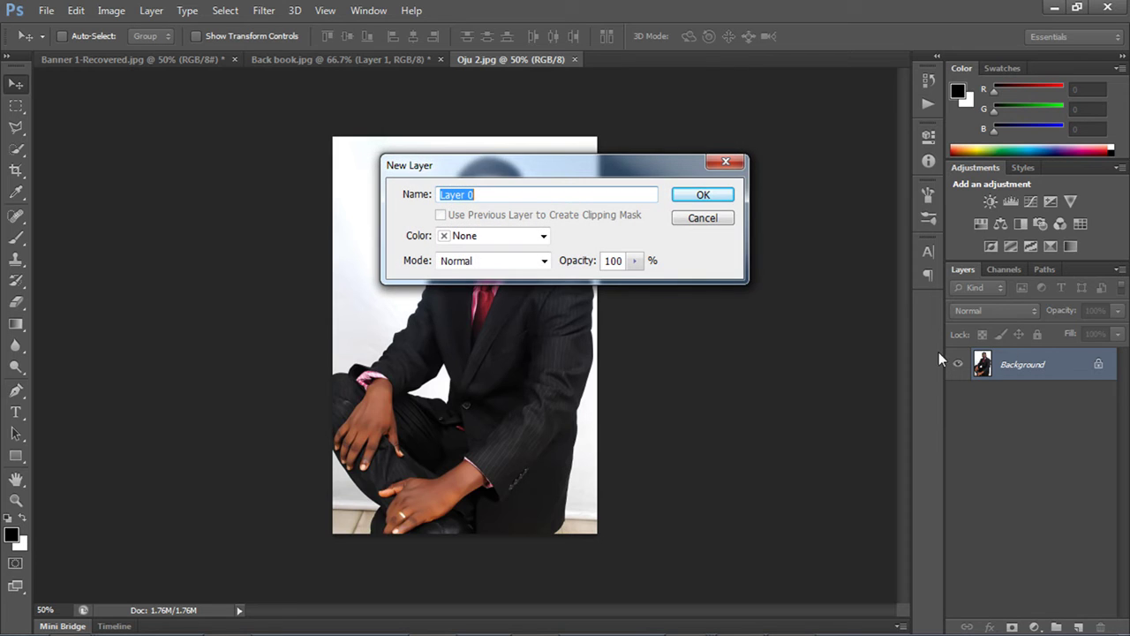
left_click(711, 196)
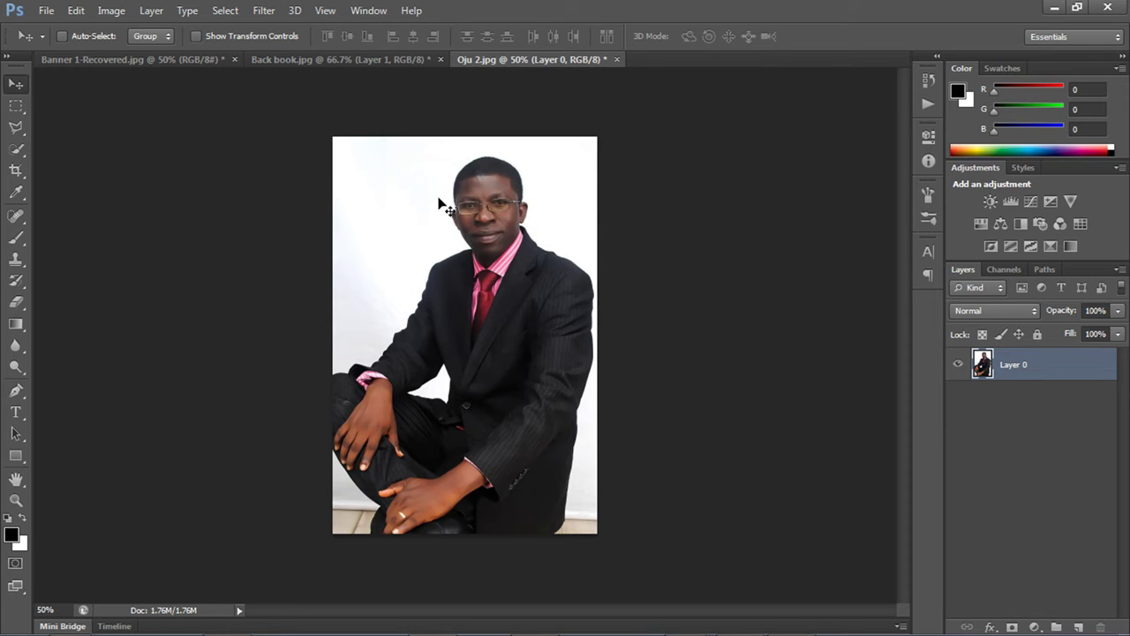
Copy the uncut Oju 2 photo into Back book, hide Layer 1, and move the photo to the cover's lower-right corner
left_click_drag(484, 261, 404, 298)
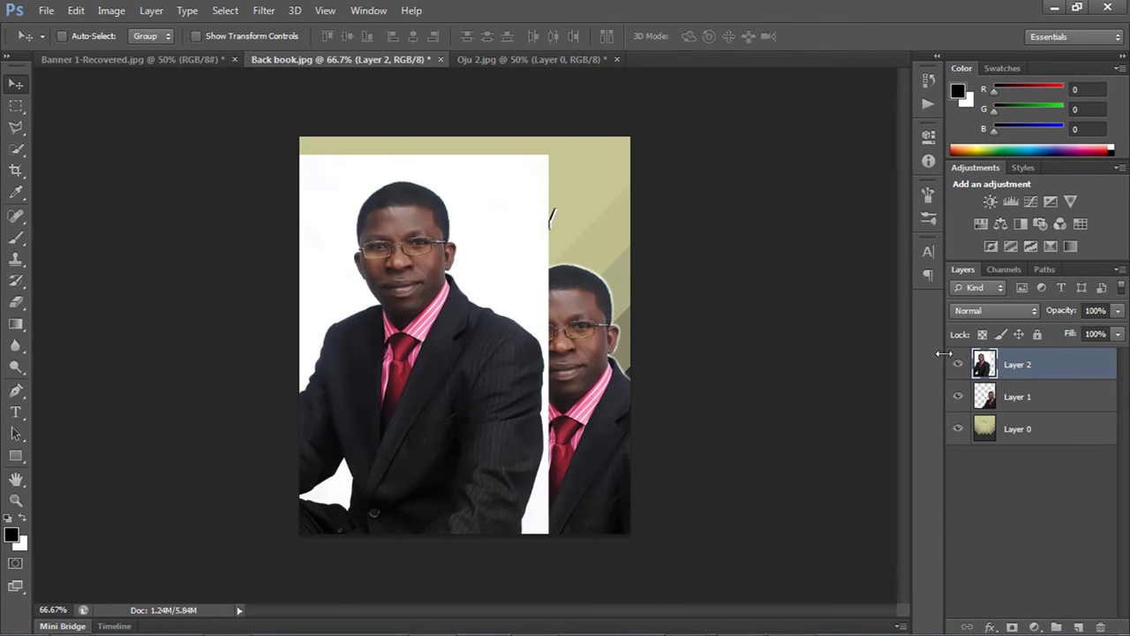
left_click(957, 397)
left_click_drag(451, 425, 528, 528)
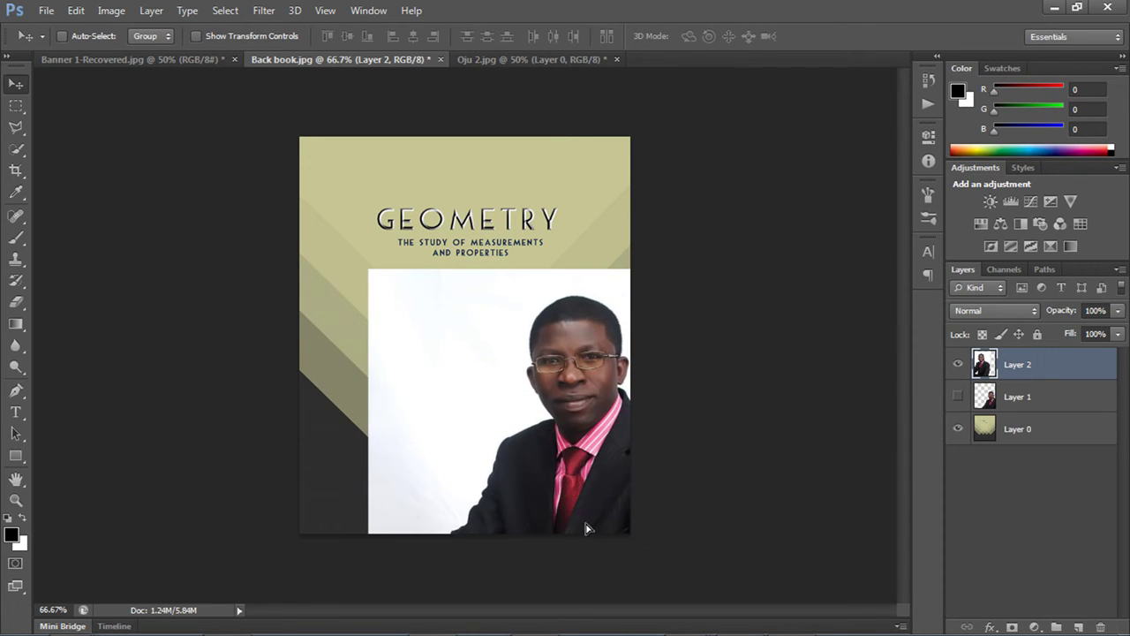
Compare the transparent cutout on Layer 1 with the white-background photo on Layer 2 by alternating their visibility
left_click(958, 364)
left_click(957, 396)
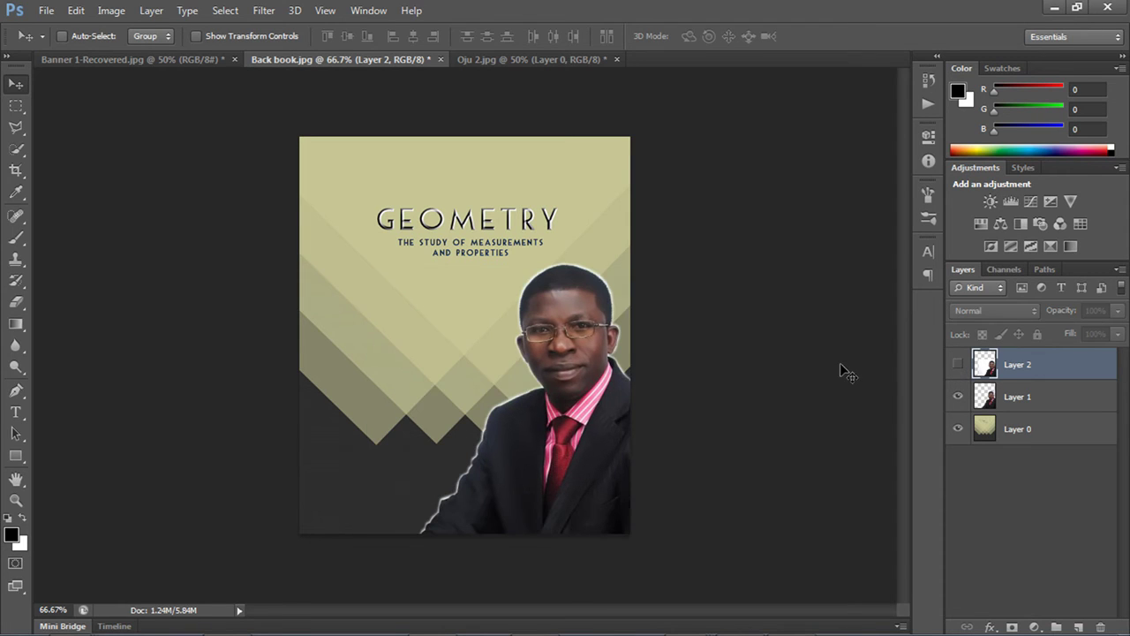
left_click(958, 397)
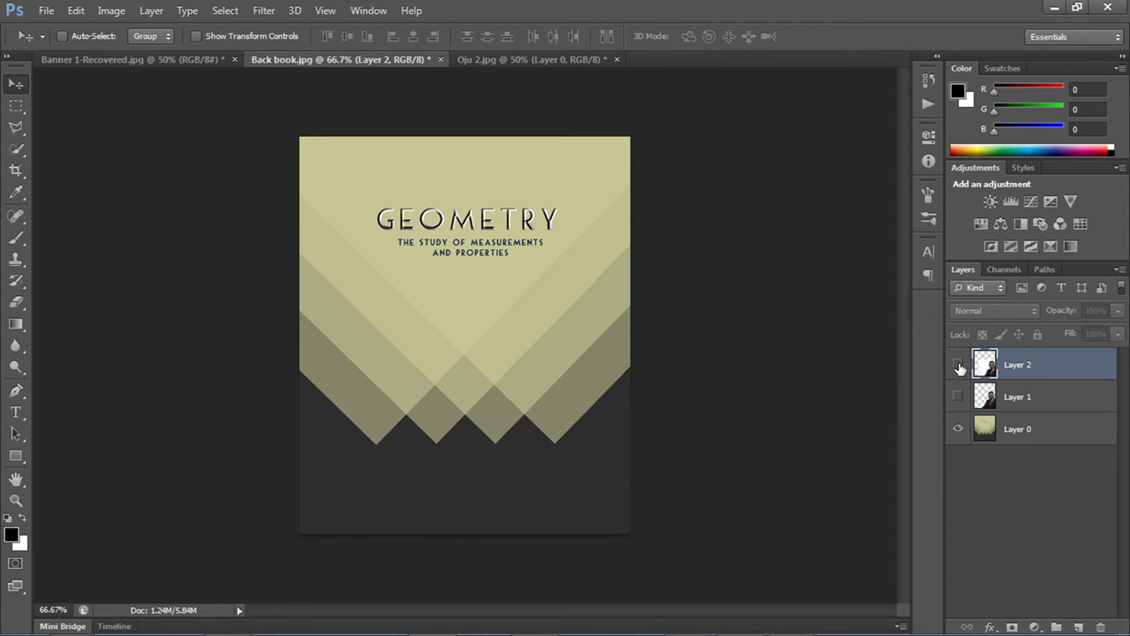
left_click(959, 365)
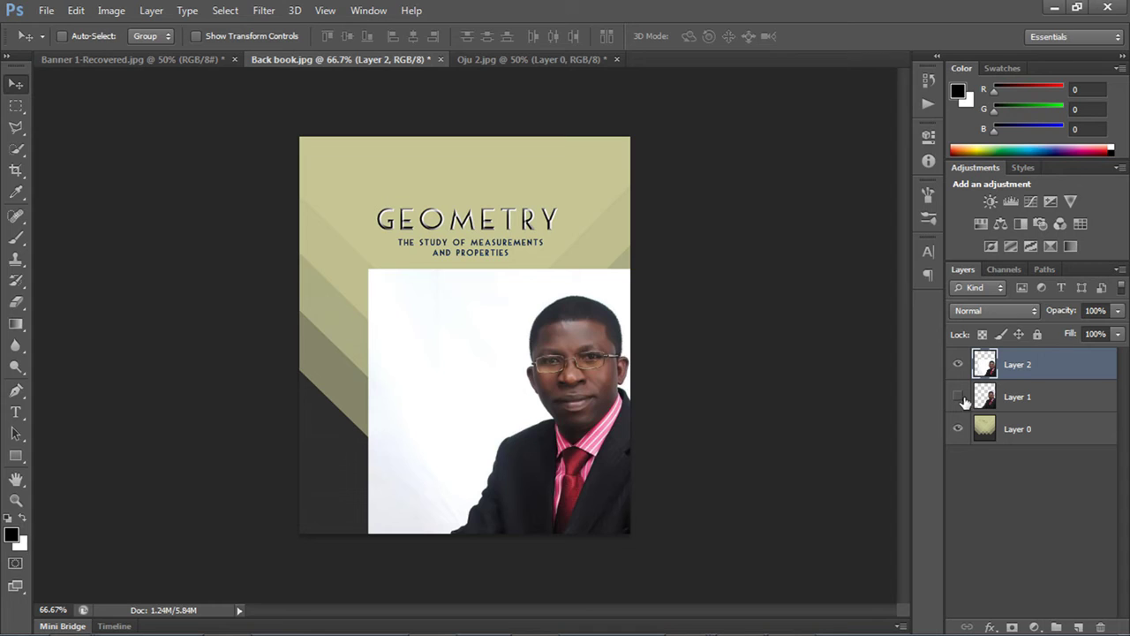
left_click(959, 365)
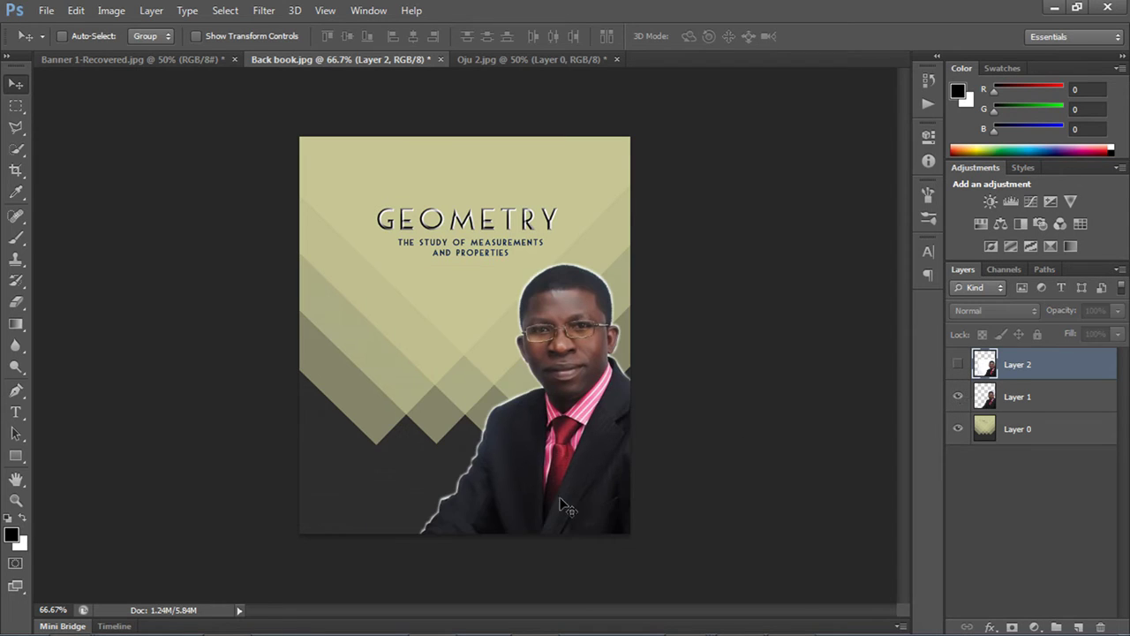
left_click(958, 396)
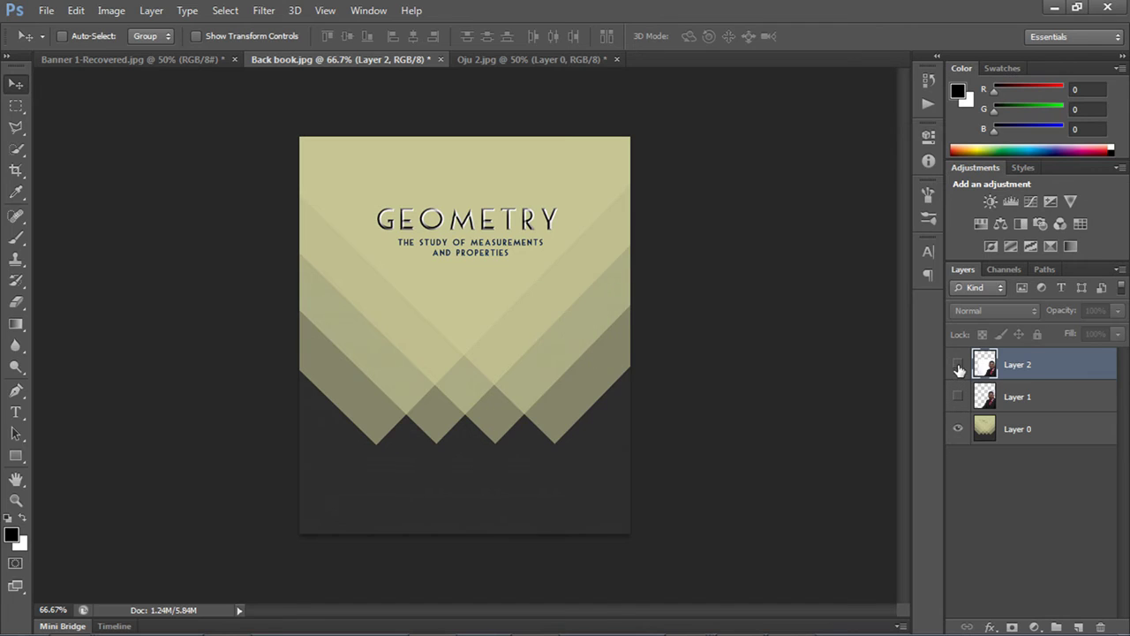
left_click(958, 364)
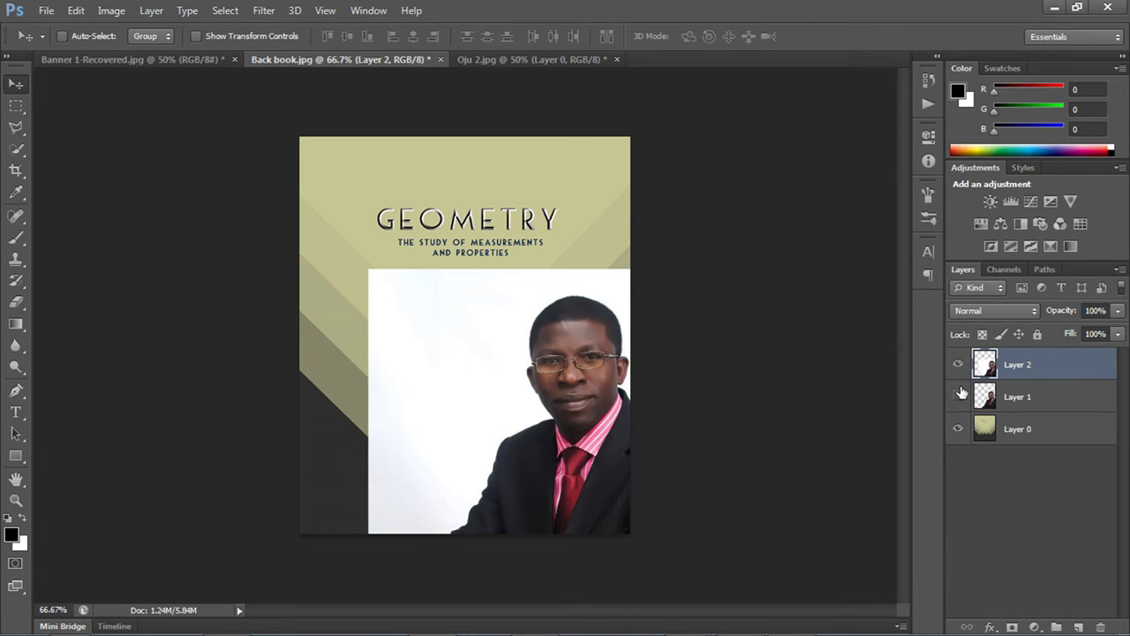
Close the Back book and Oju 2 documents without saving changes
left_click(441, 59)
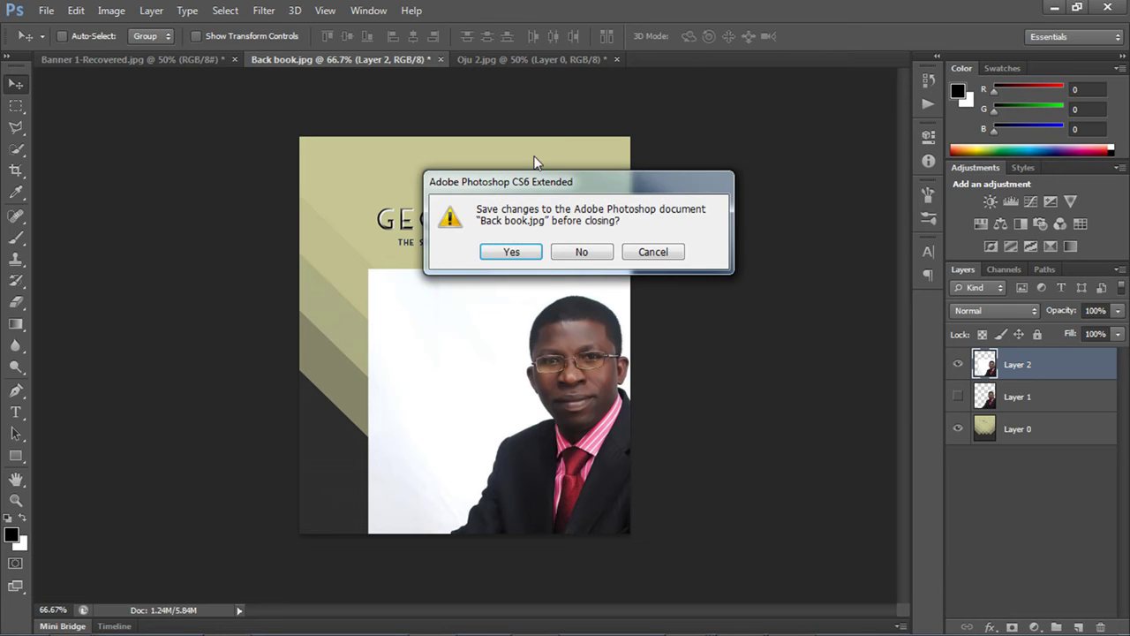
left_click(580, 251)
left_click(410, 60)
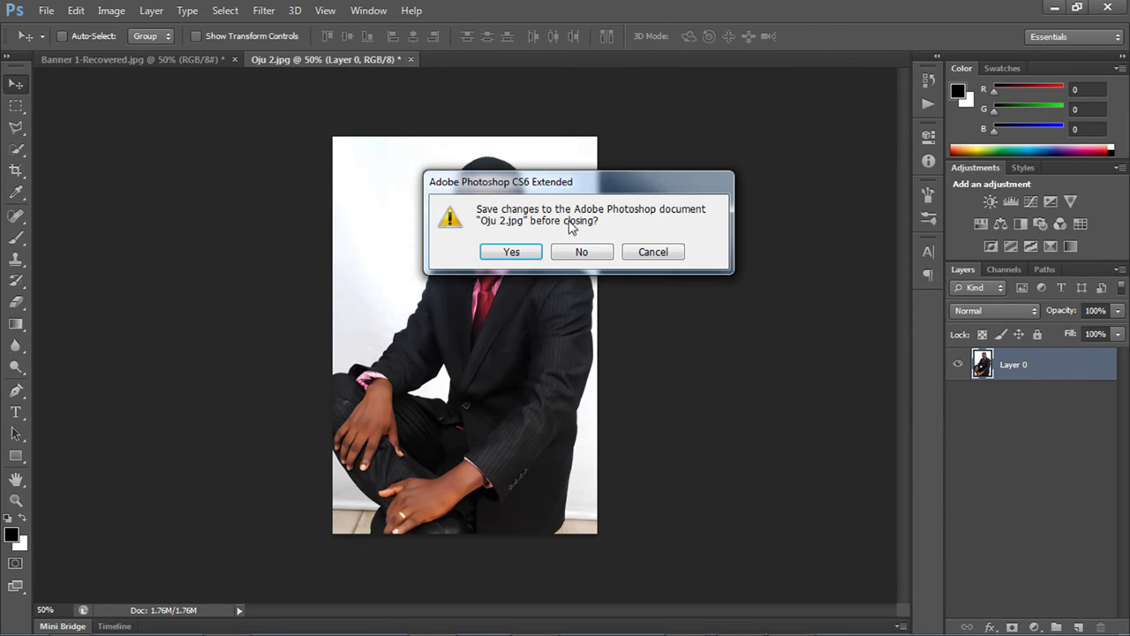
left_click(595, 258)
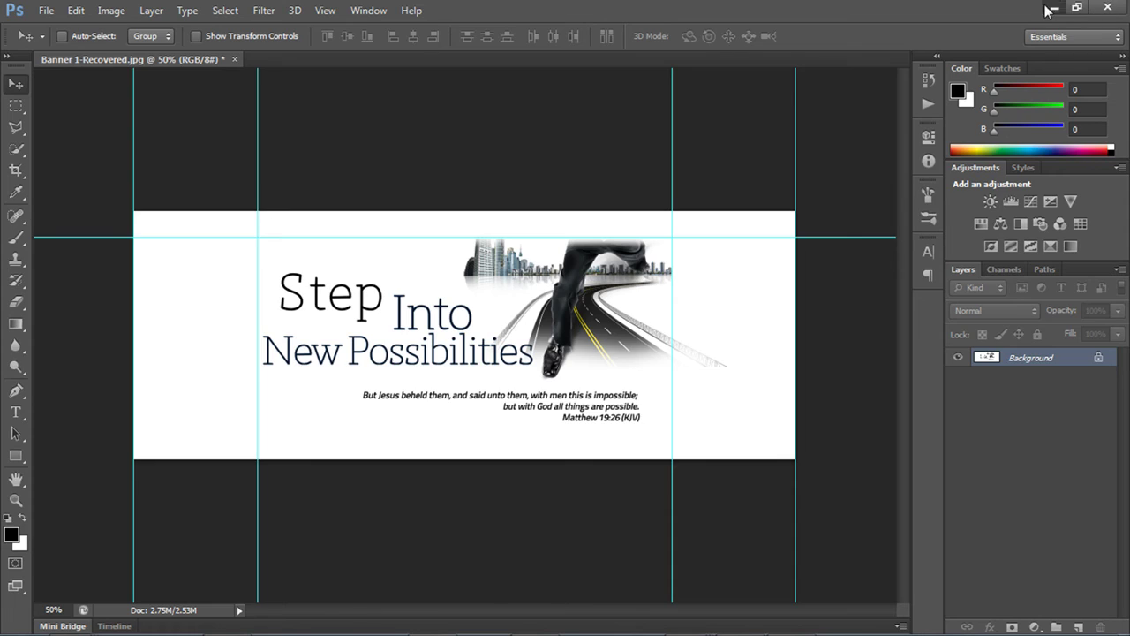
Open the livestream image from the Images folder in Photoshop and unlock its background as Layer 0
left_click(1054, 7)
left_click_drag(452, 155, 422, 75)
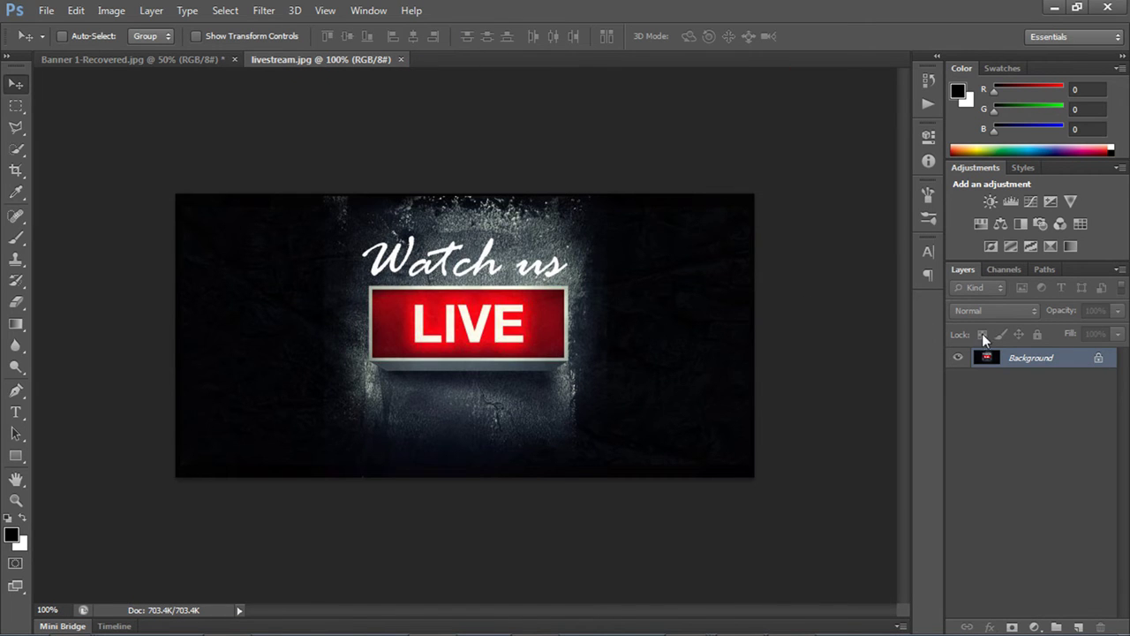
double_click(985, 358)
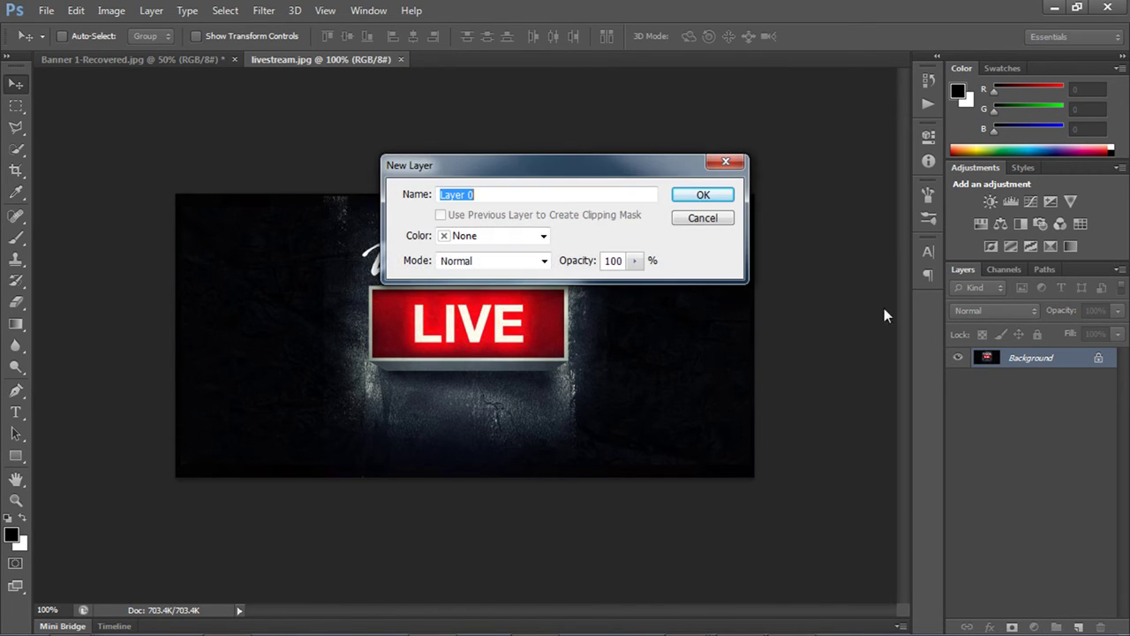
left_click(718, 197)
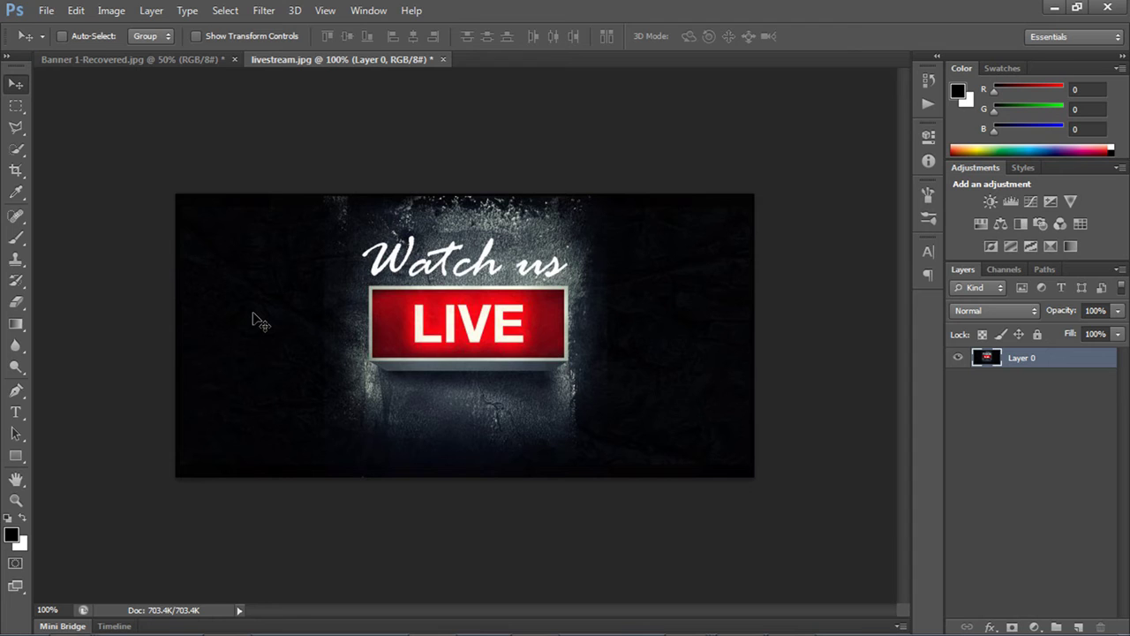
left_click(46, 10)
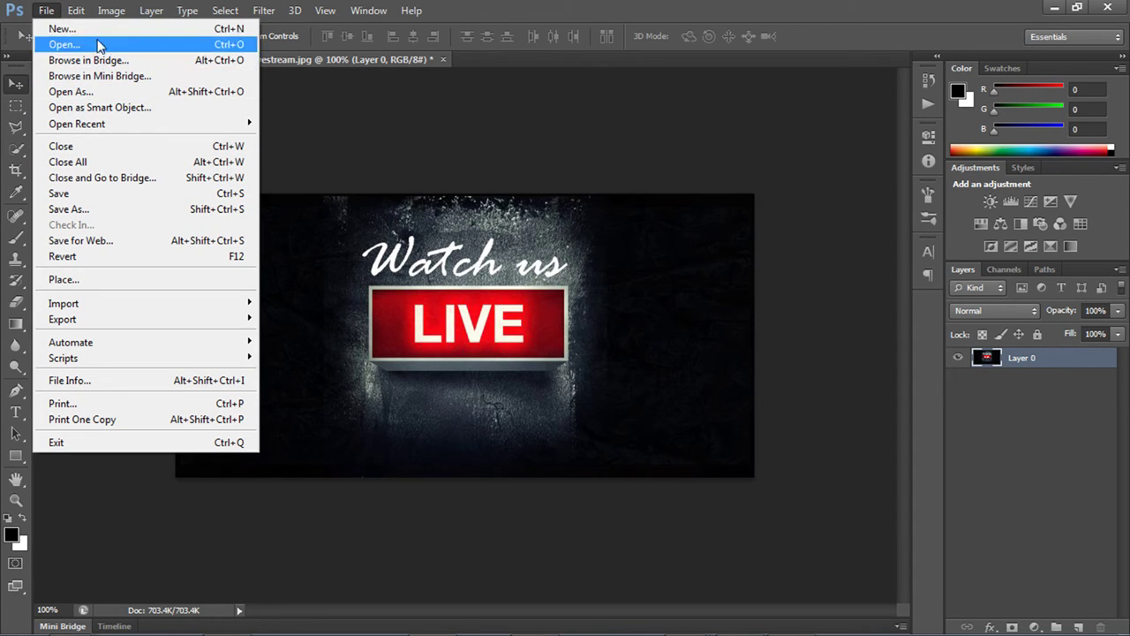
key("Escape")
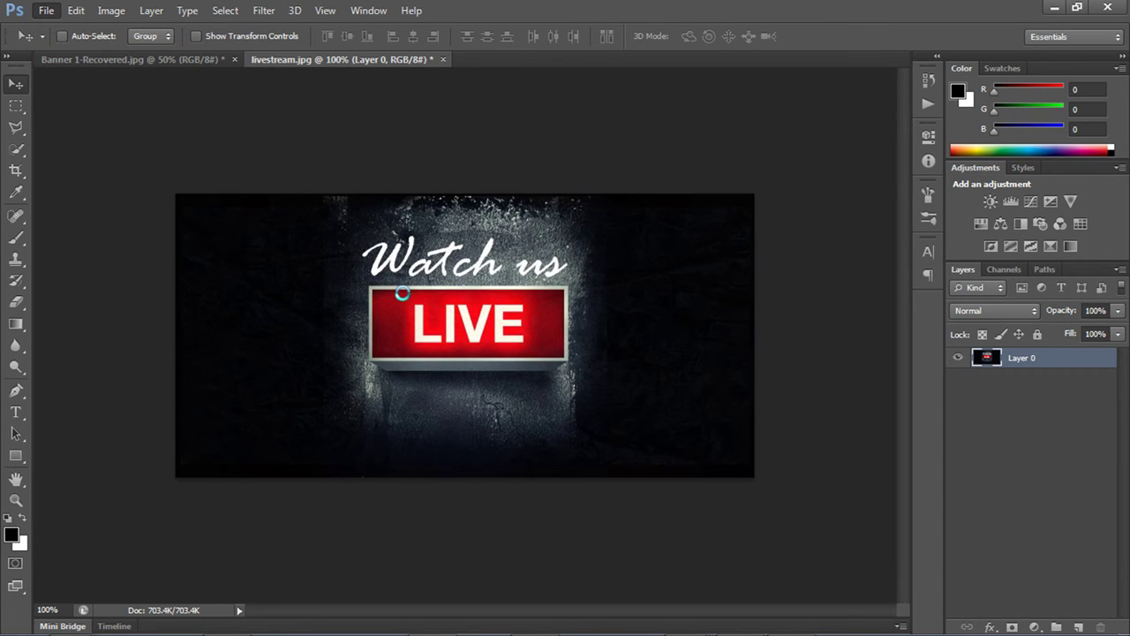
Create a new blank document 350 pixels wide and 200 pixels high with a white background
key("ctrl+n")
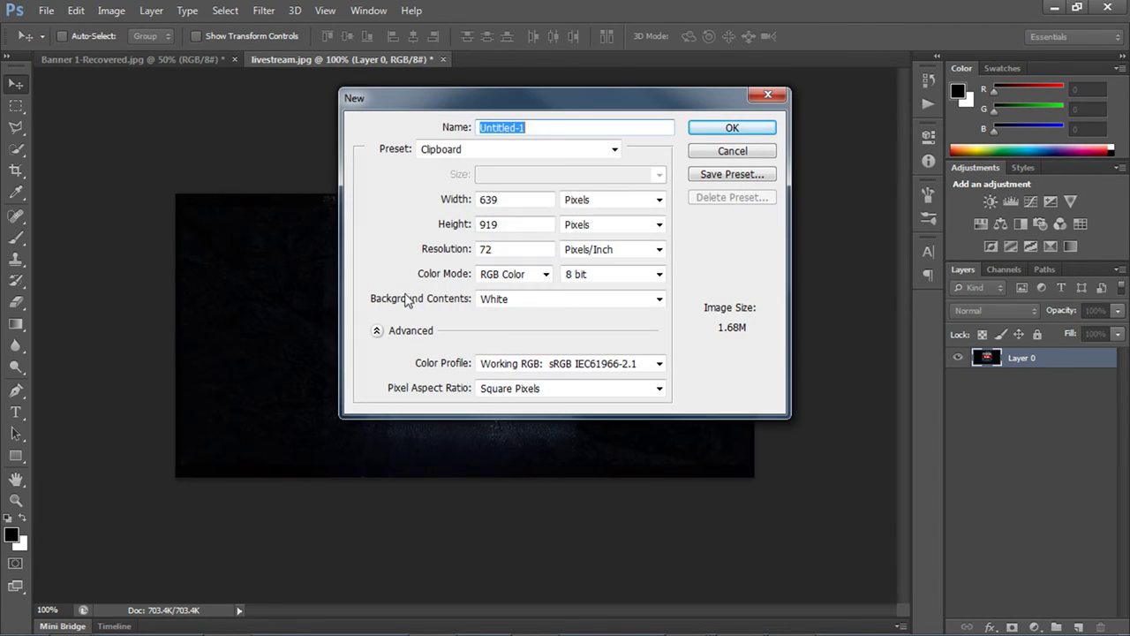
double_click(515, 201)
type("350")
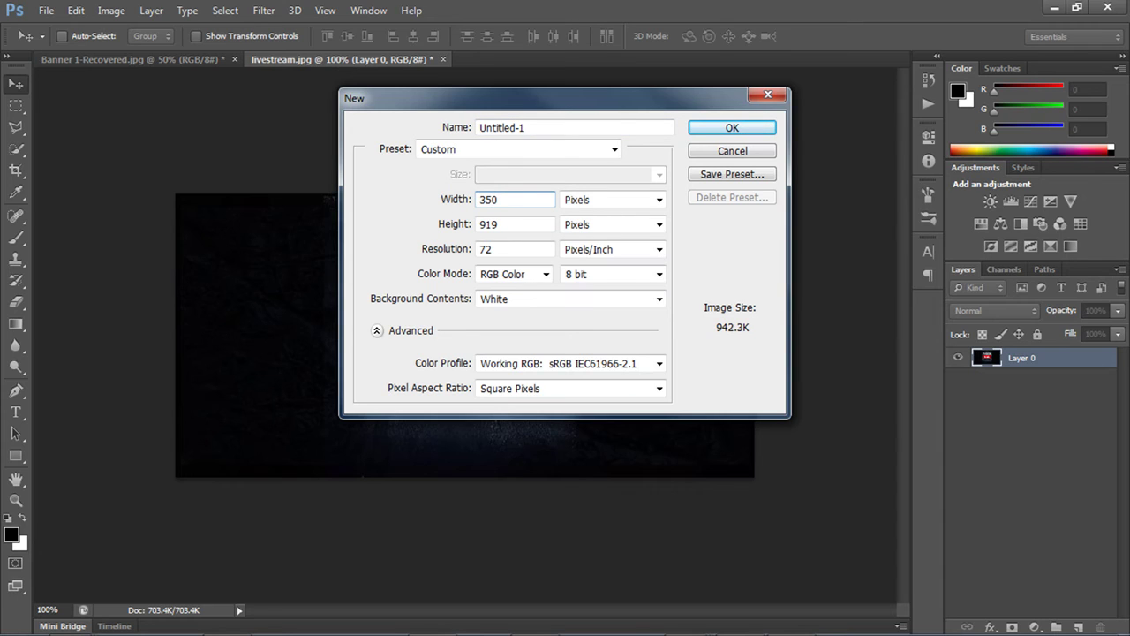
key("Tab")
key("Tab")
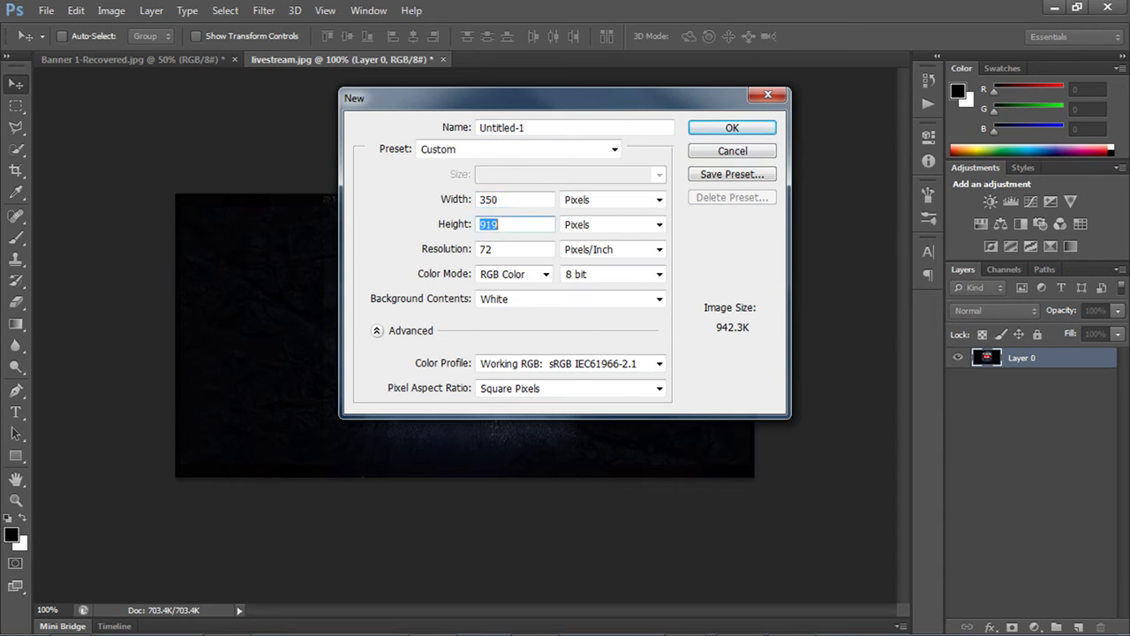
type("3")
type("200")
left_click(726, 128)
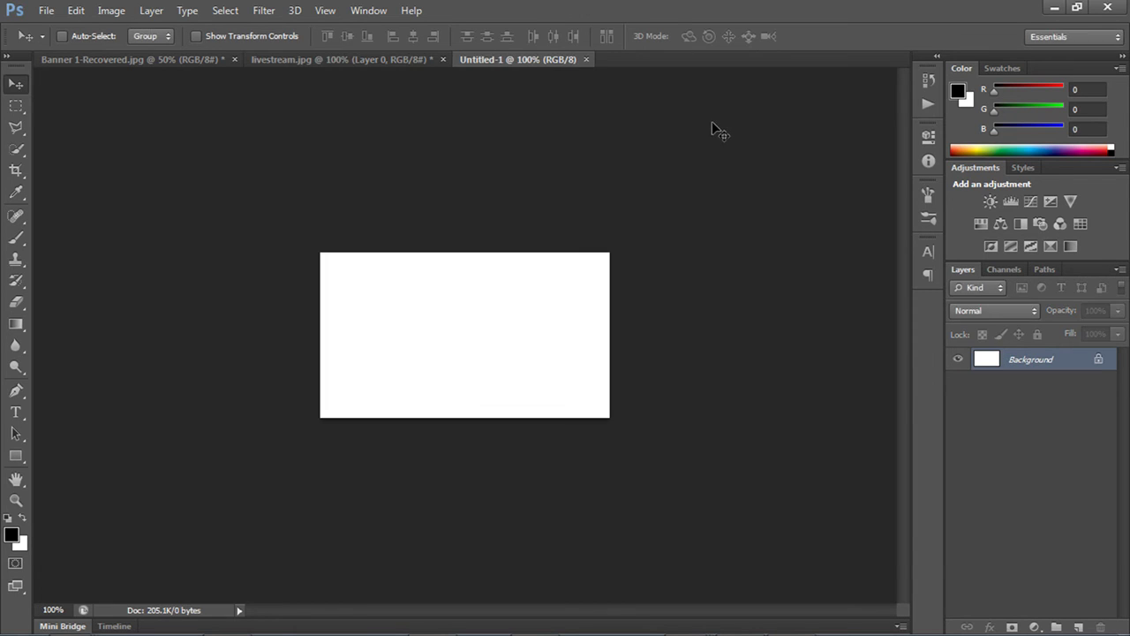
Copy the livestream image into the new 350 × 200 document, scale it to about 60.5%, and centre the LIVE sign on the canvas
left_click(347, 60)
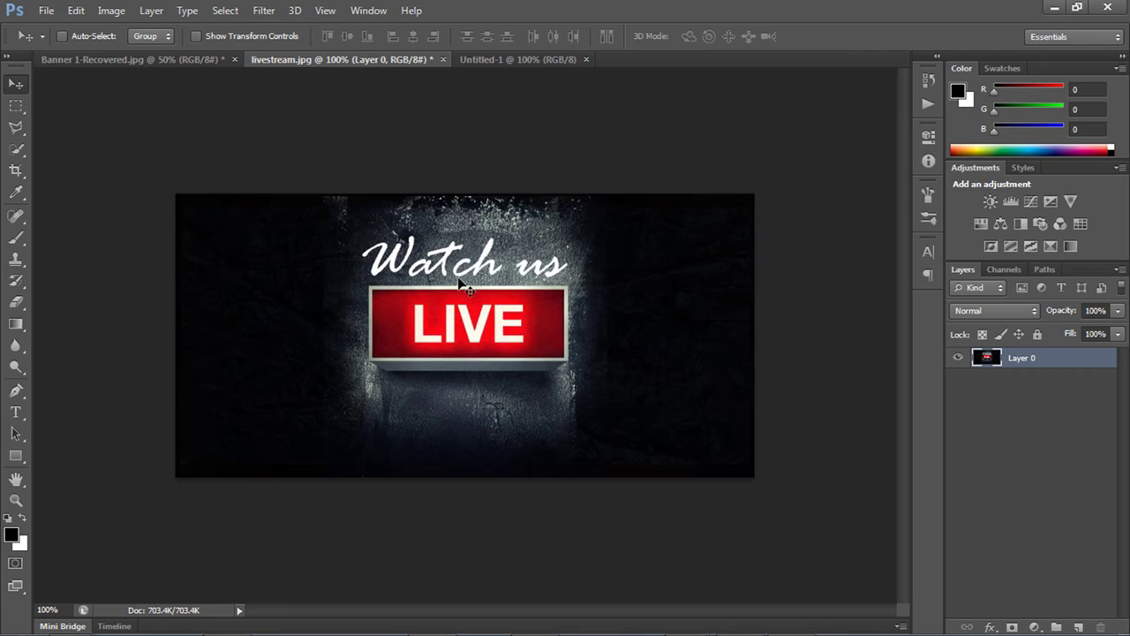
left_click_drag(465, 283, 459, 336)
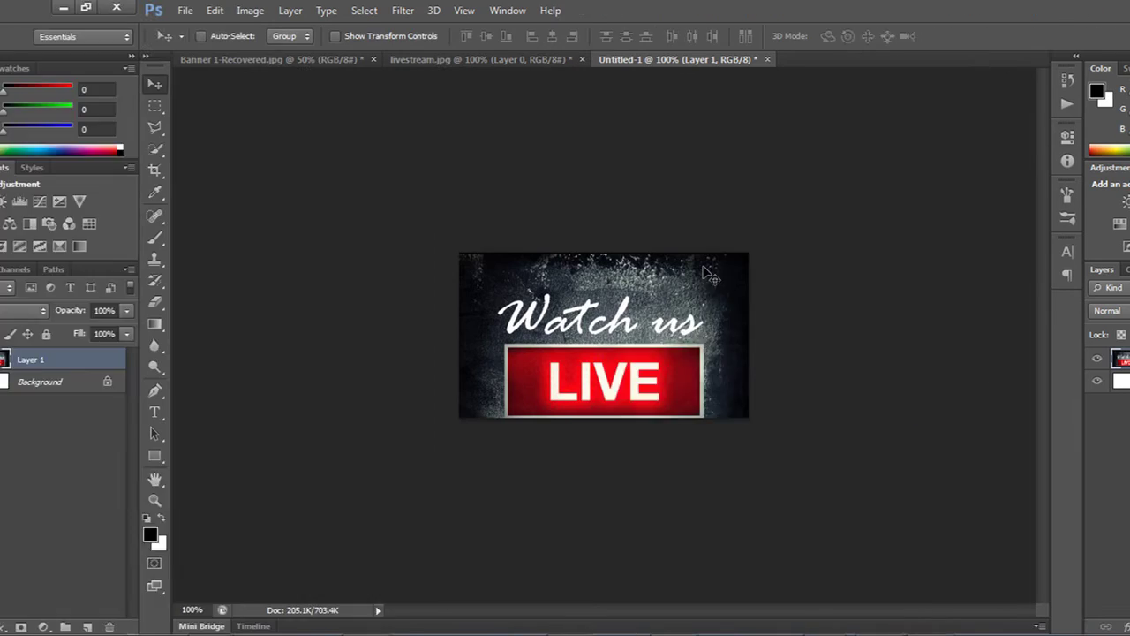
key("ctrl+t")
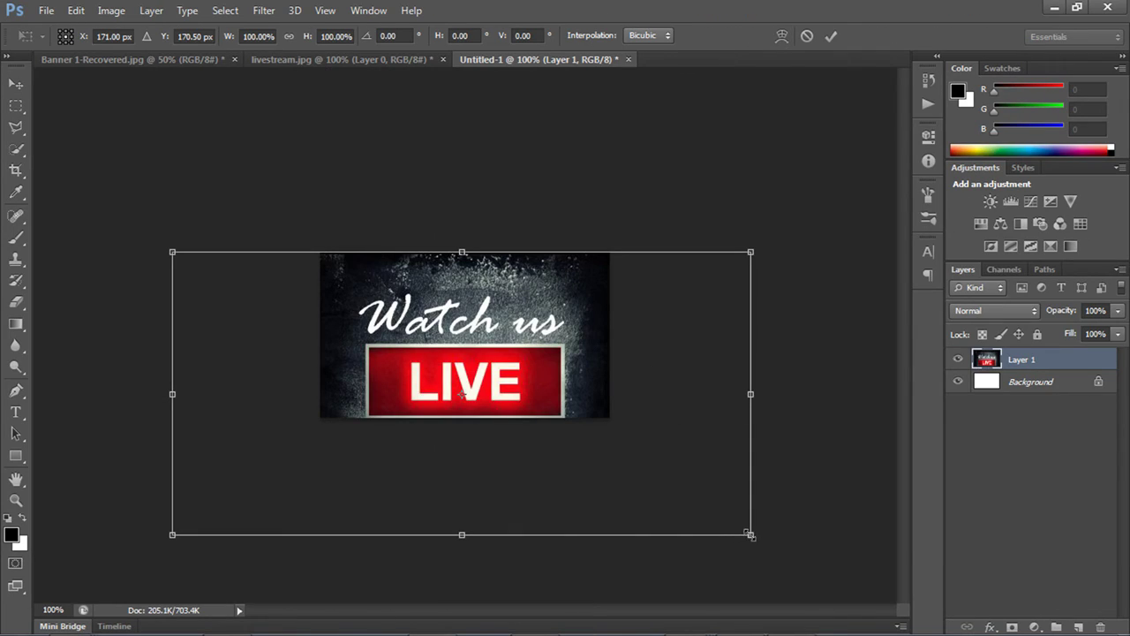
left_click_drag(751, 534, 644, 482)
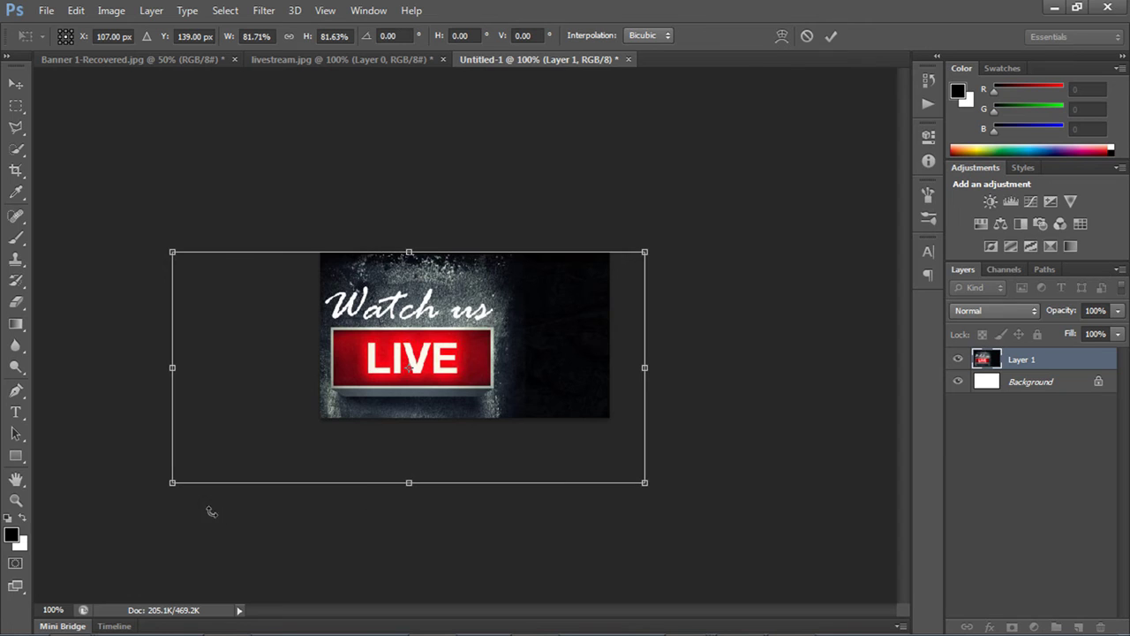
left_click_drag(174, 491, 418, 474)
left_click_drag(644, 413, 607, 424)
left_click_drag(516, 359, 514, 381)
left_click_drag(624, 266, 651, 238)
left_click_drag(533, 333, 498, 334)
left_click_drag(560, 361, 566, 370)
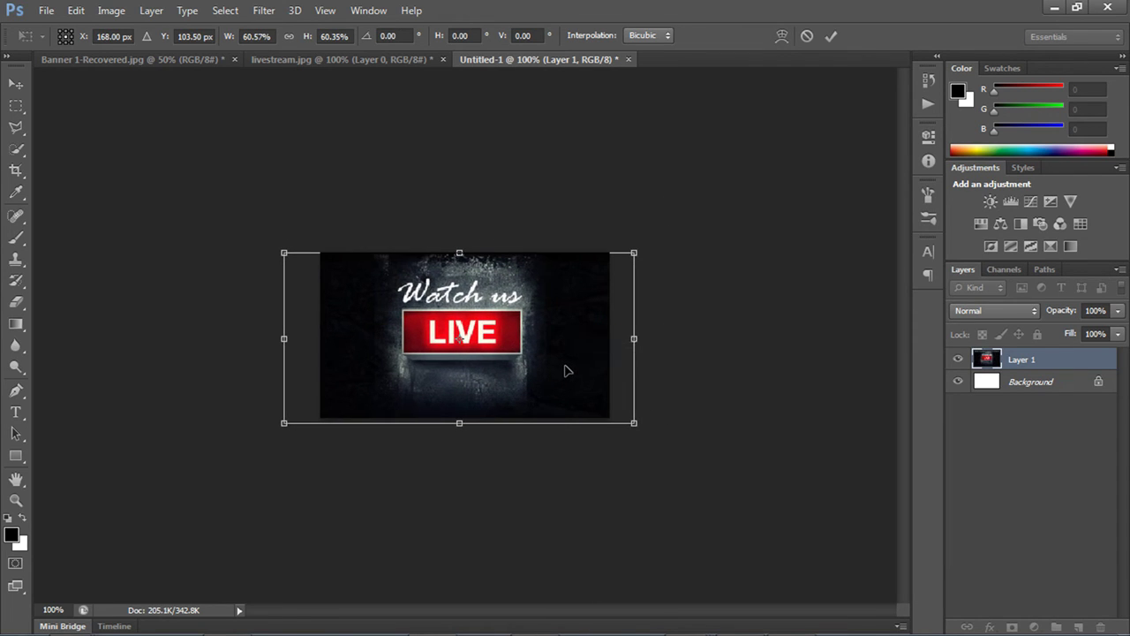
left_click(827, 39)
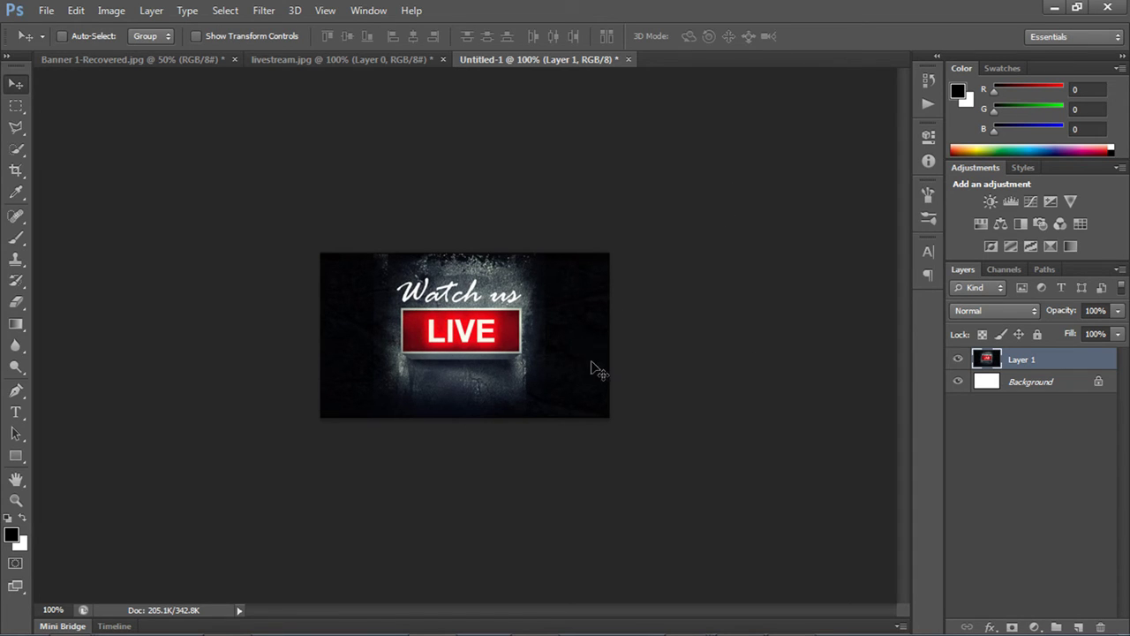
mouse_move(583, 368)
left_mouse_down()
mouse_move(583, 380)
mouse_move(588, 368)
left_mouse_up()
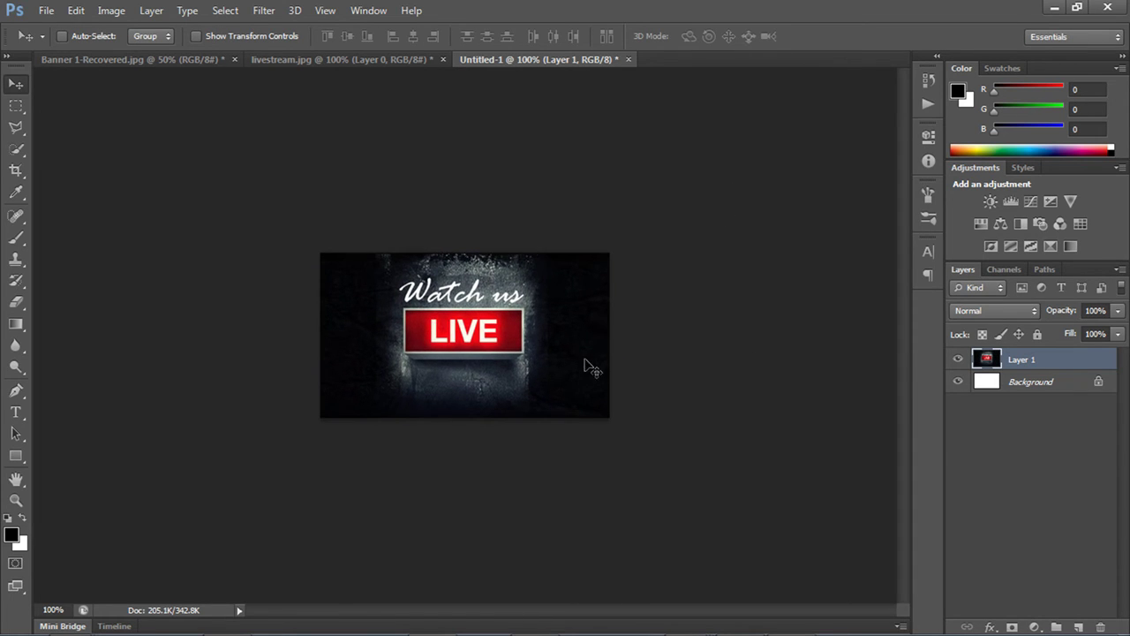
left_click(48, 13)
left_click(57, 225)
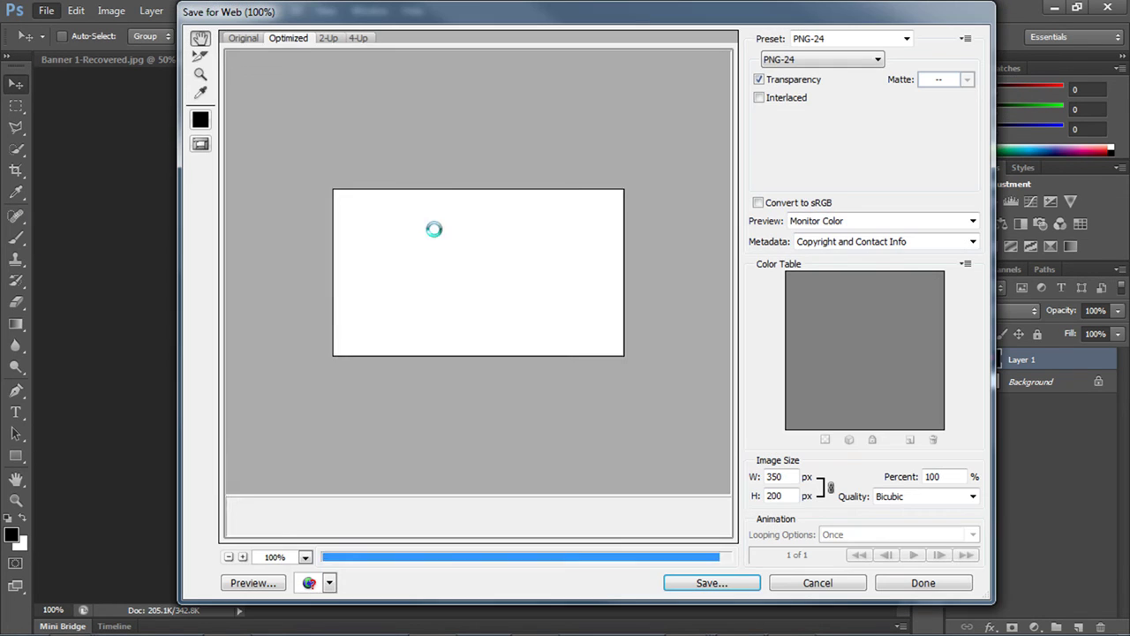
left_click(825, 39)
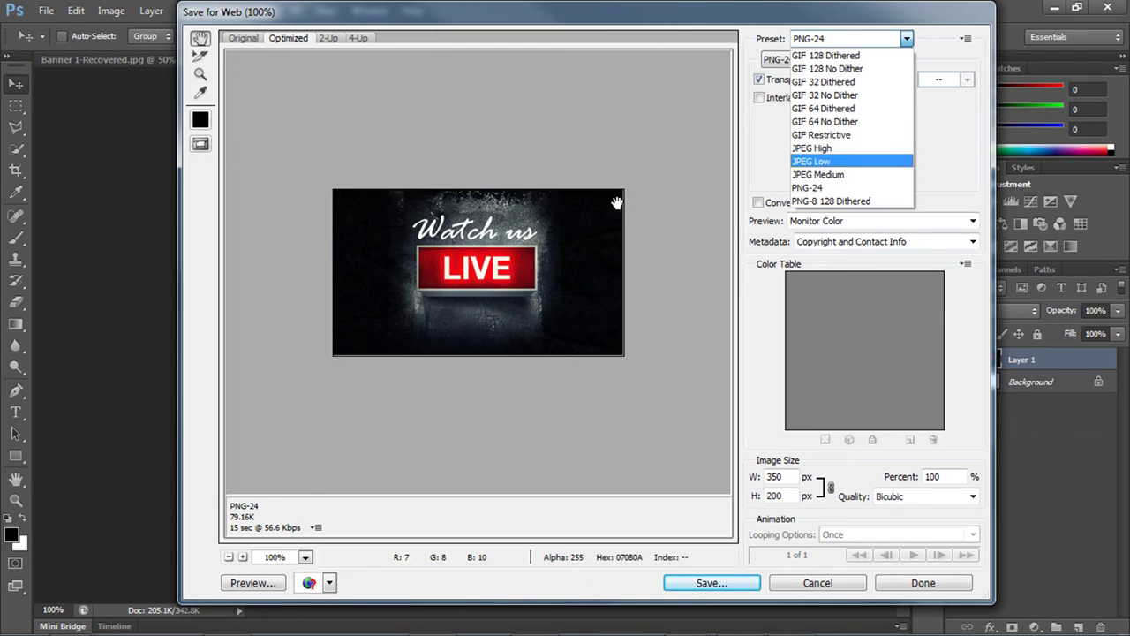
left_click(626, 148)
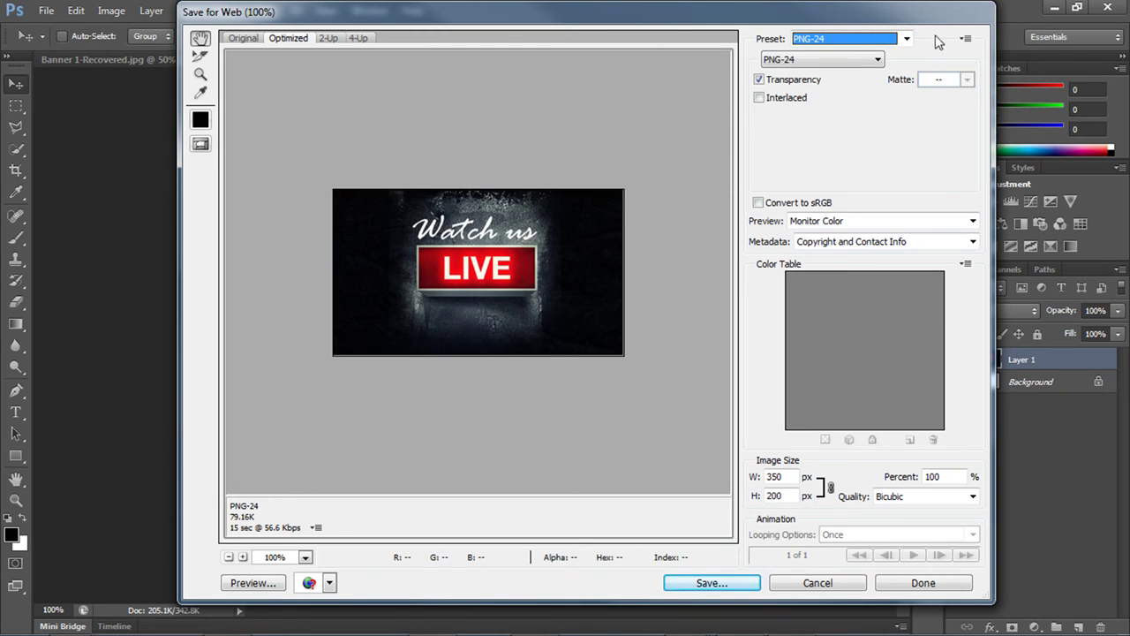
left_click(818, 583)
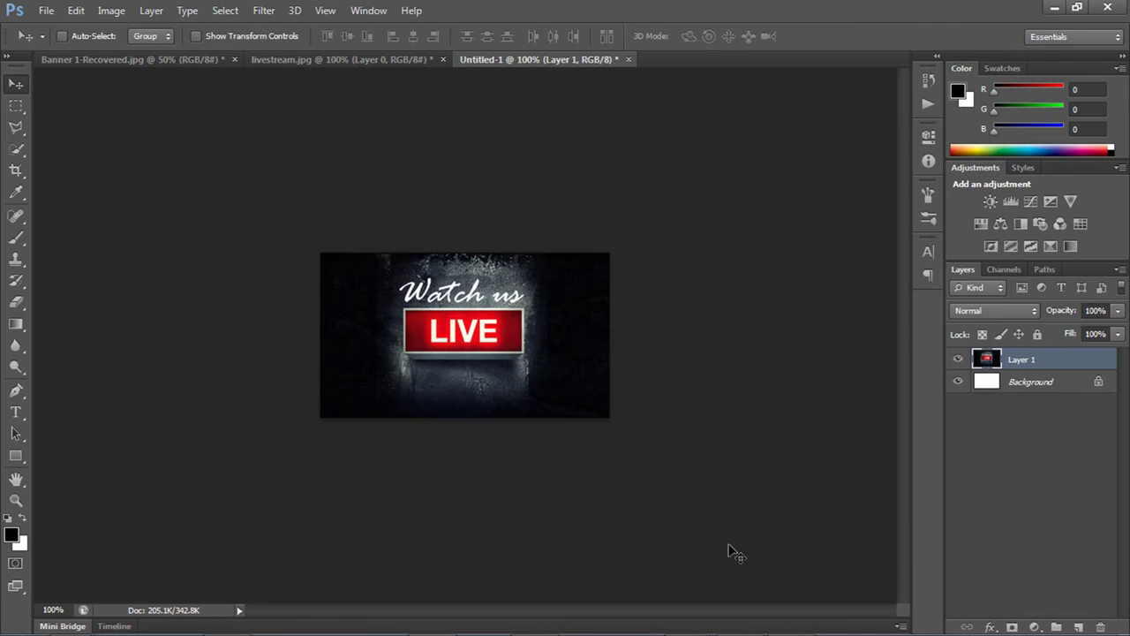
Export the resized image for web as a High quality JPEG, replacing livestream.jpg in the Images folder
left_click(45, 10)
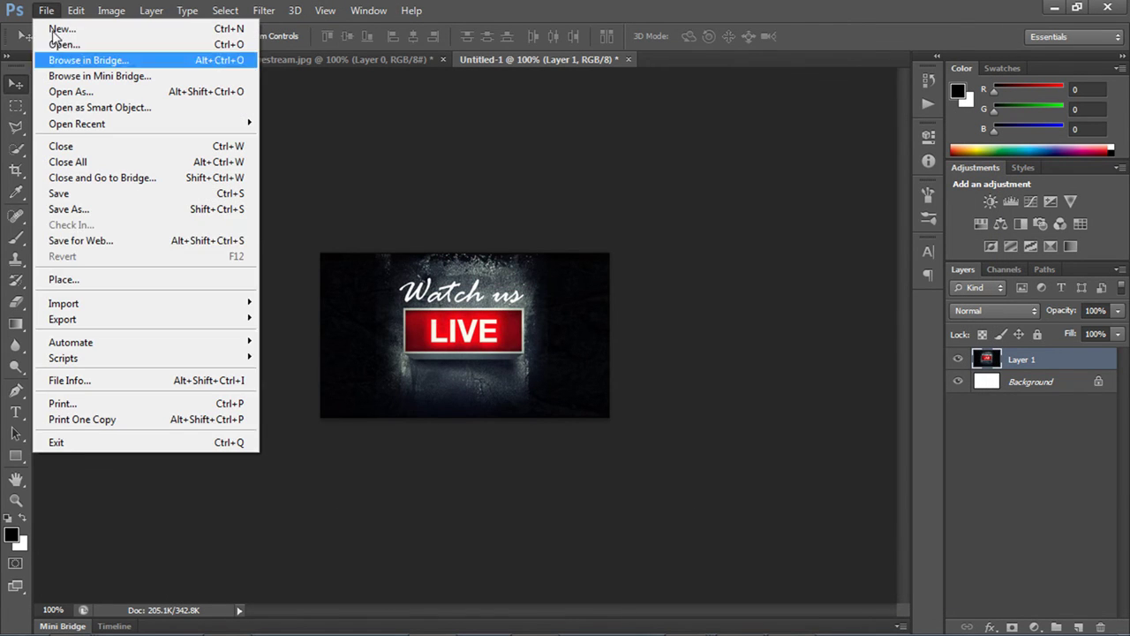
left_click(71, 241)
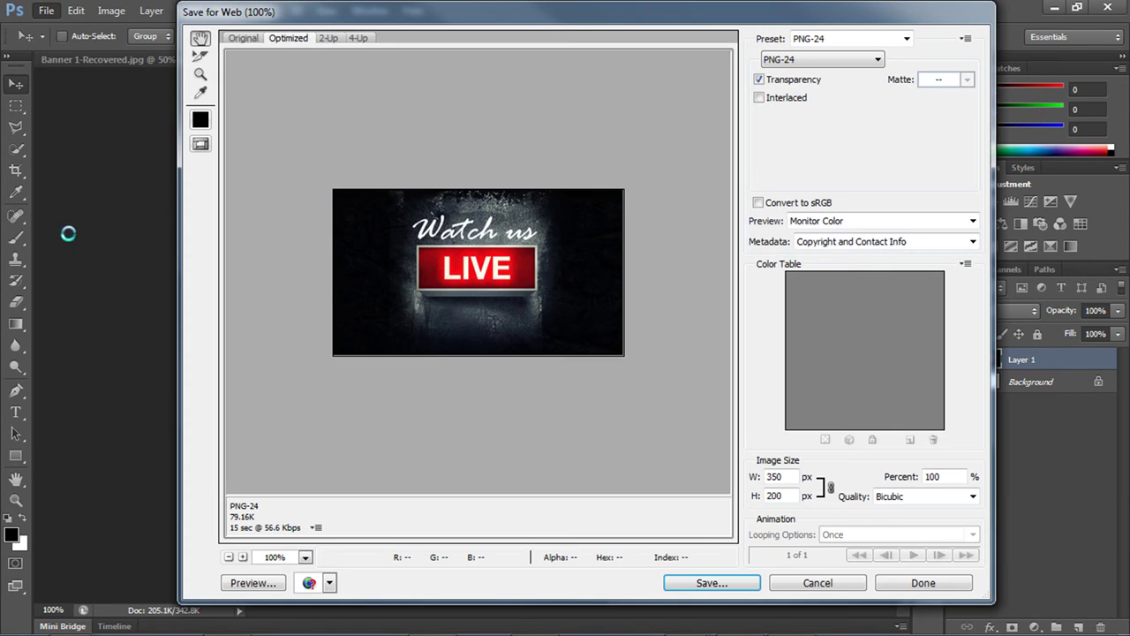
left_click(821, 59)
left_click(800, 88)
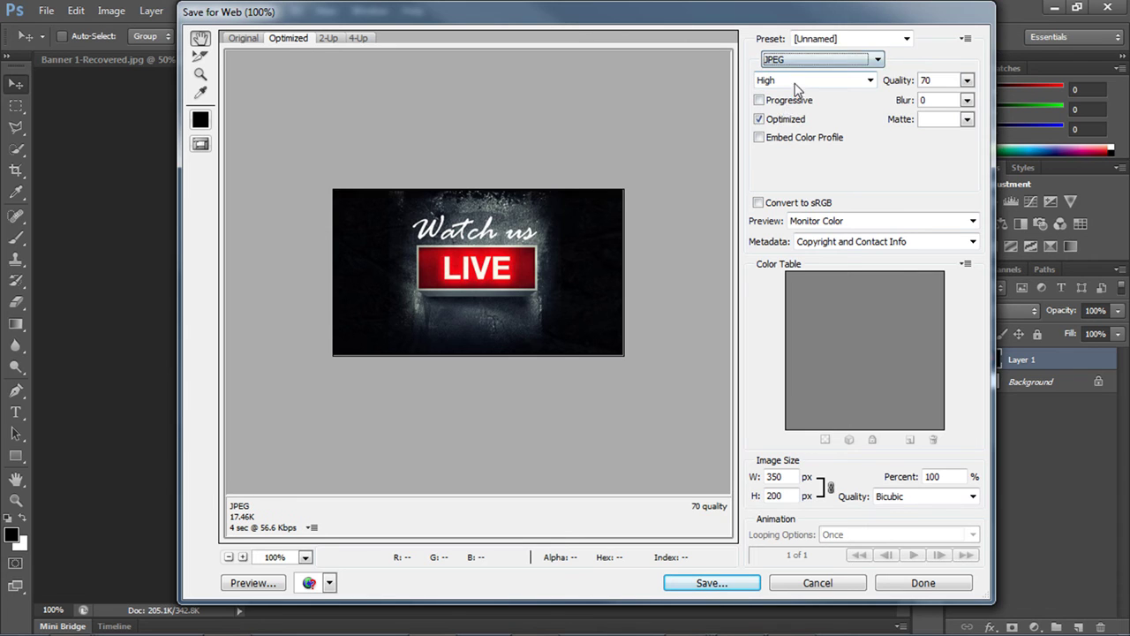
left_click(713, 583)
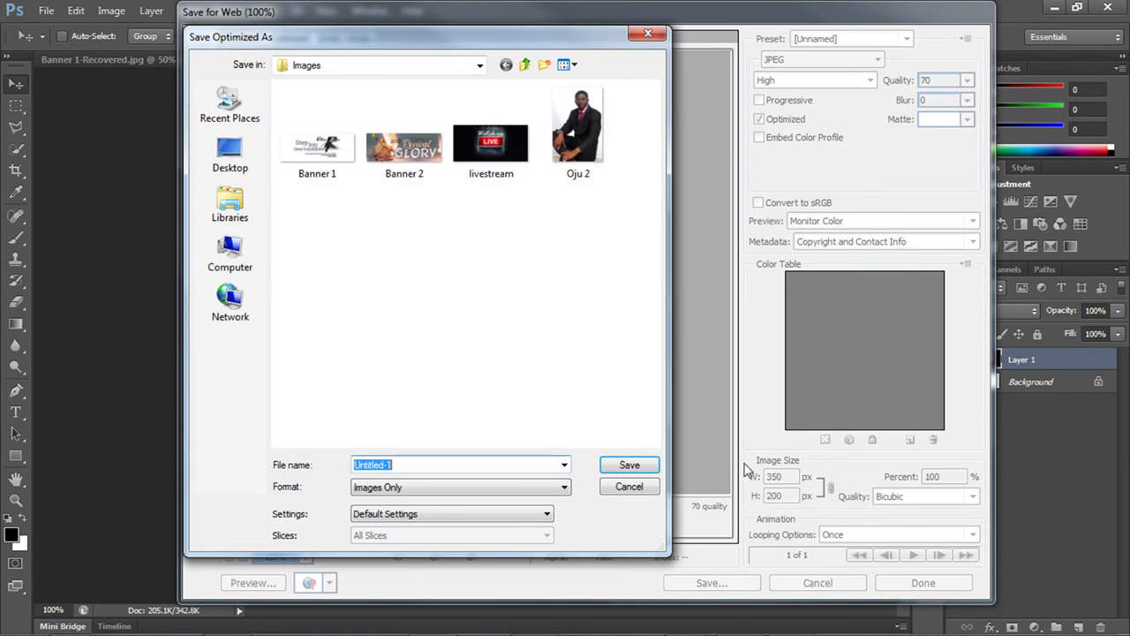
left_click(494, 168)
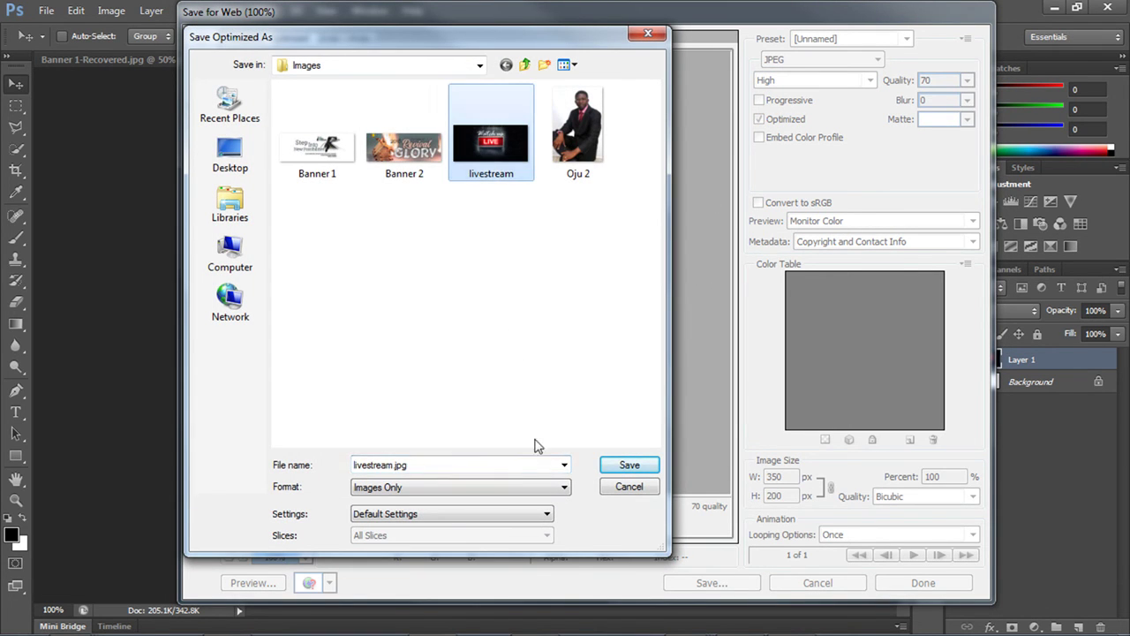
left_click(609, 466)
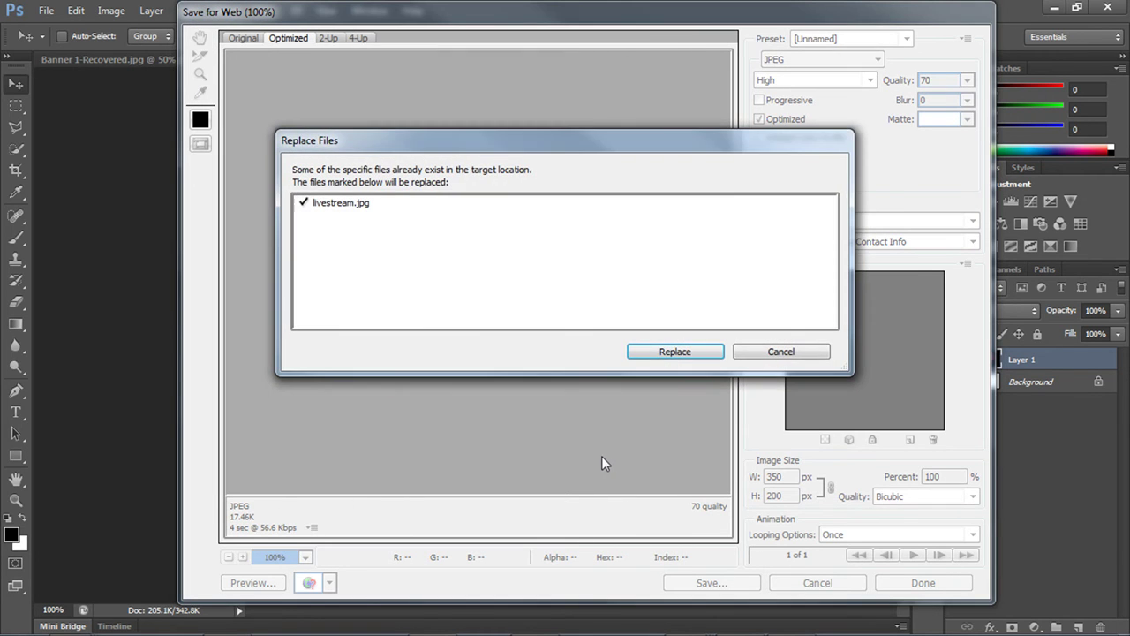
left_click(674, 353)
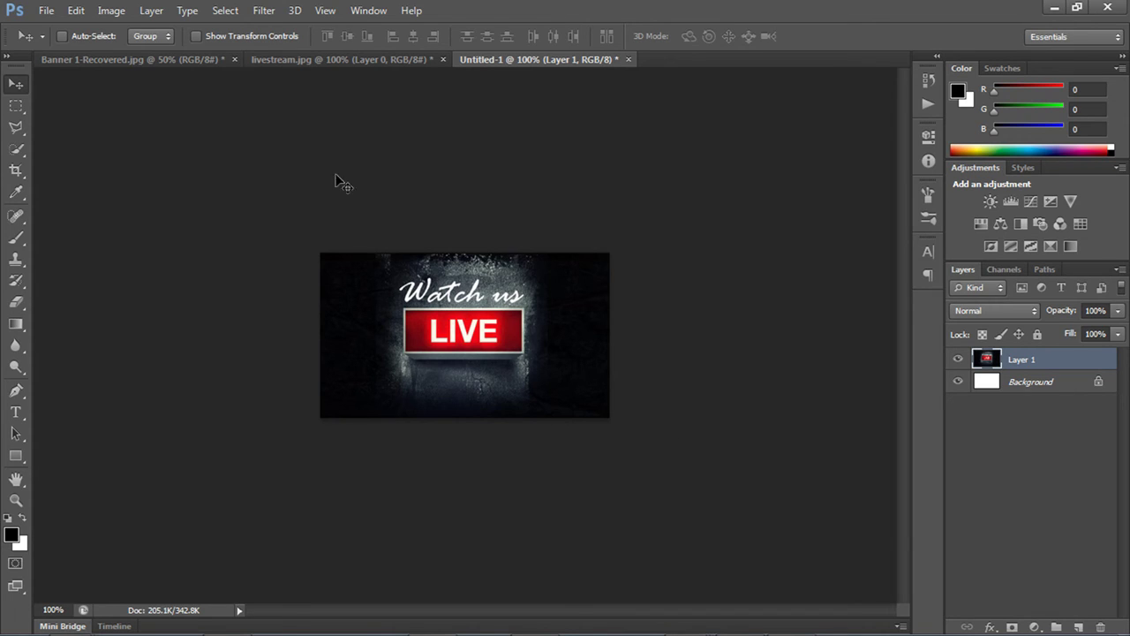
Unlock the background of Banner 1-Recovered as Layer 0 and hide the guides
left_click(123, 60)
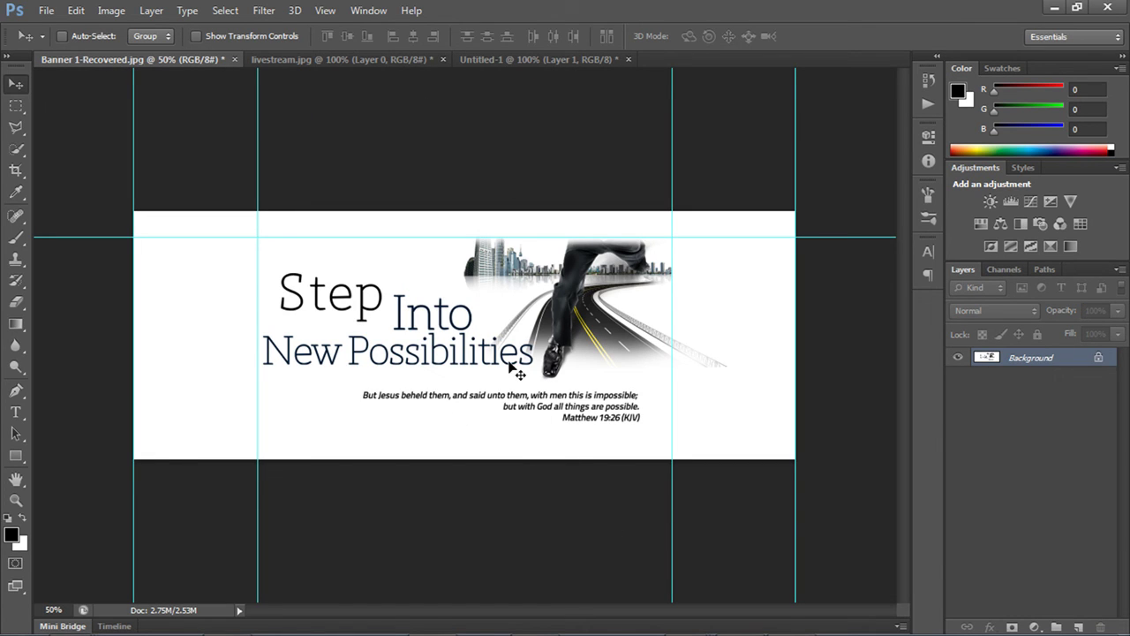
double_click(982, 358)
left_click(706, 194)
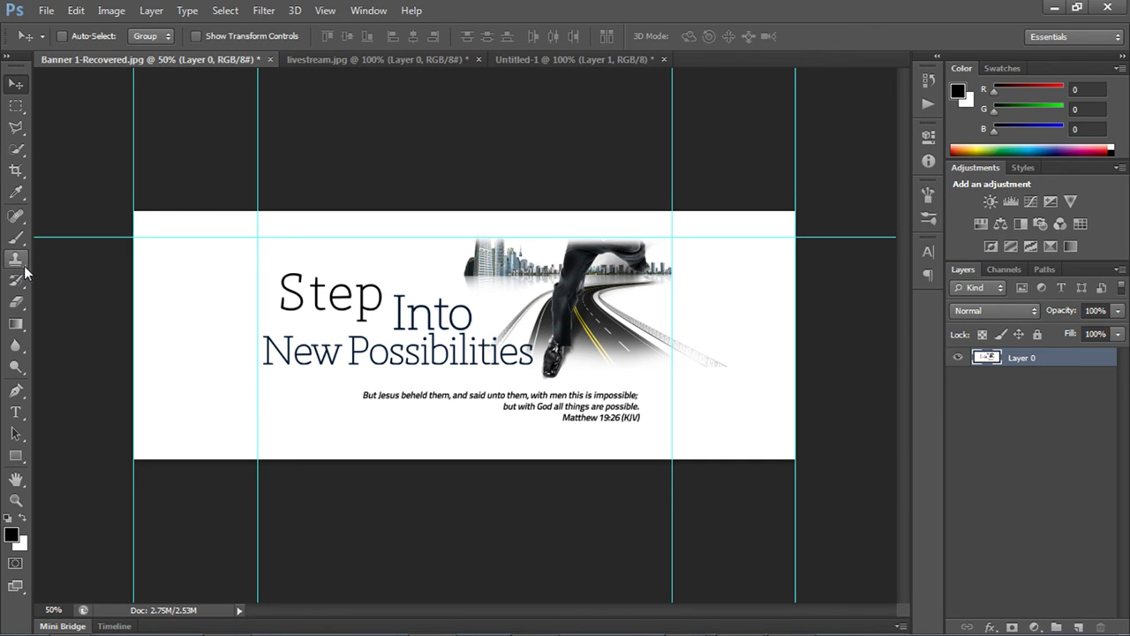
left_click(359, 12)
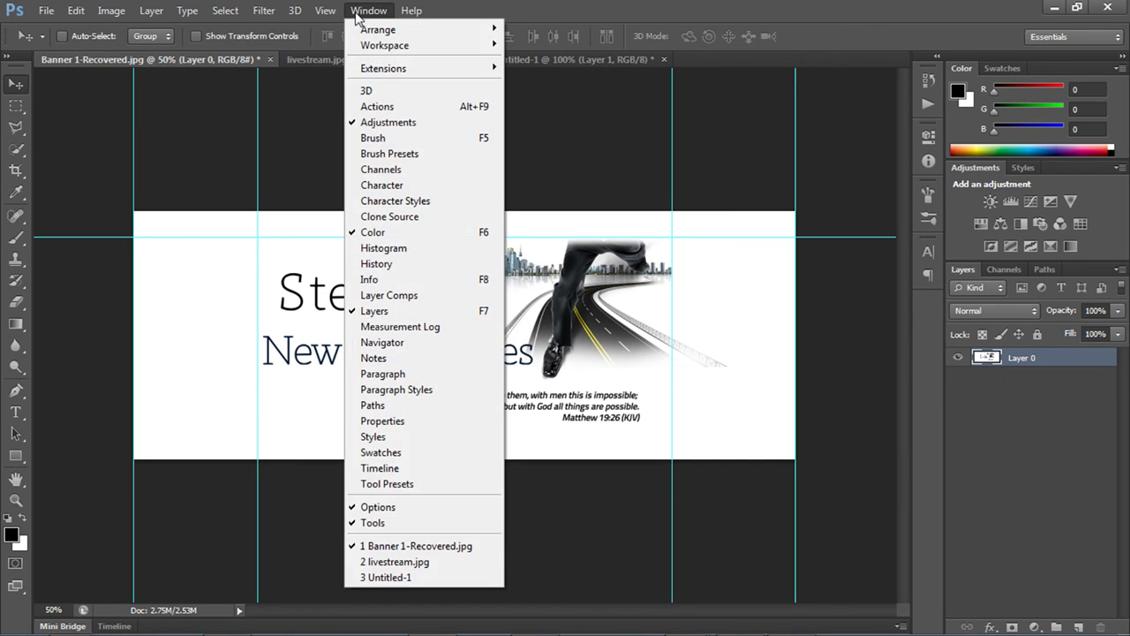
mouse_move(329, 14)
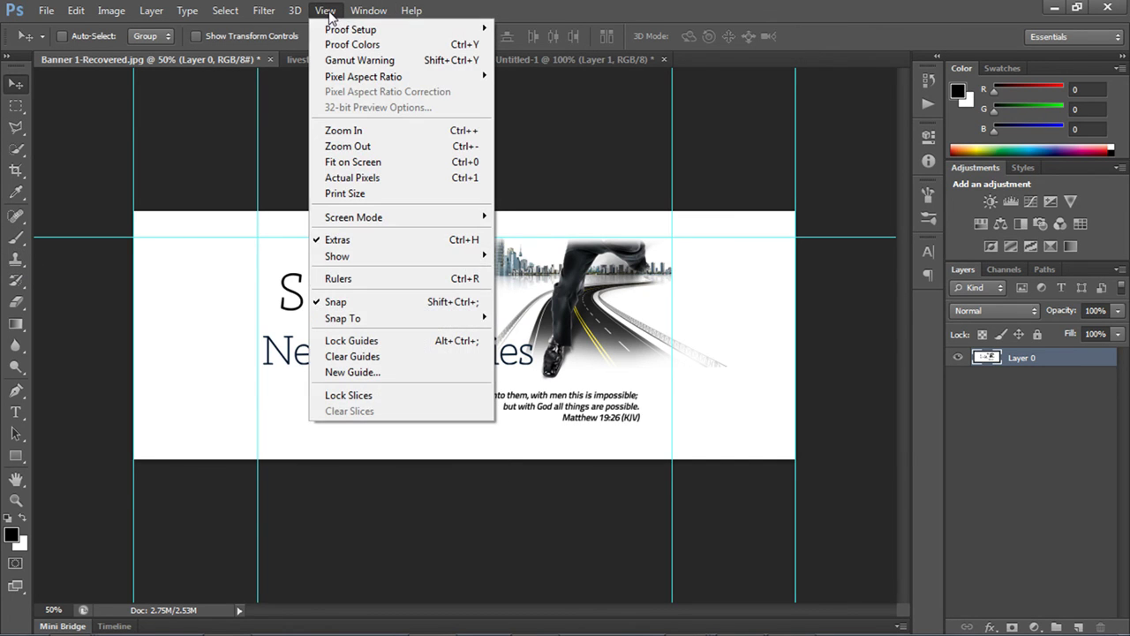
left_click(357, 240)
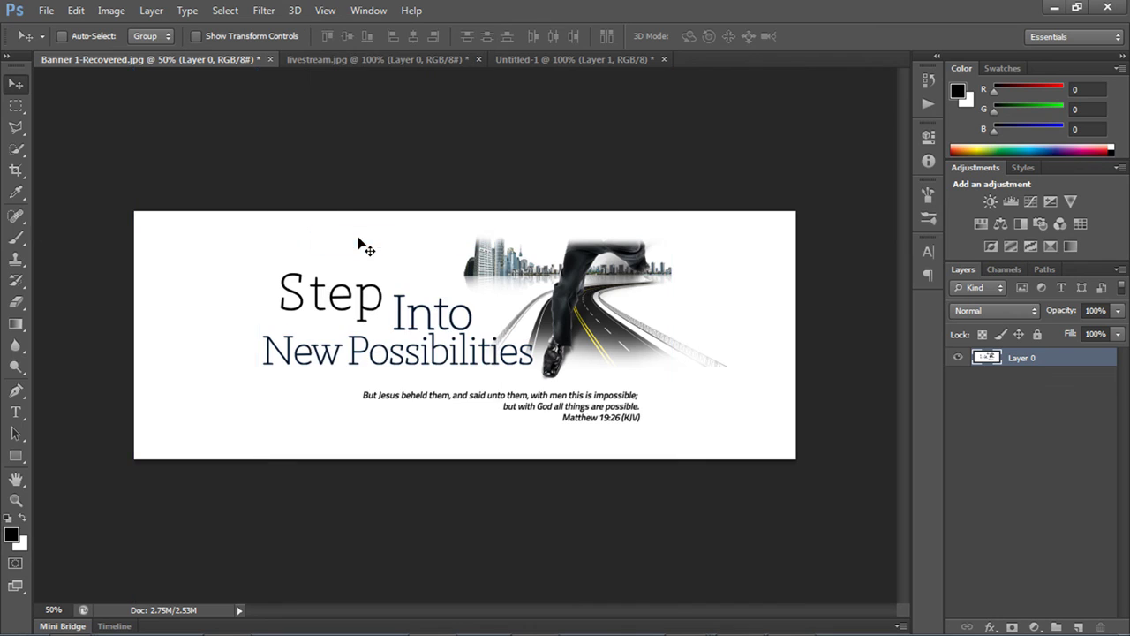
Try to paint over the Bible verse below the heading with sampled areas using the Clone Stamp, and undo the strokes
left_click(15, 262)
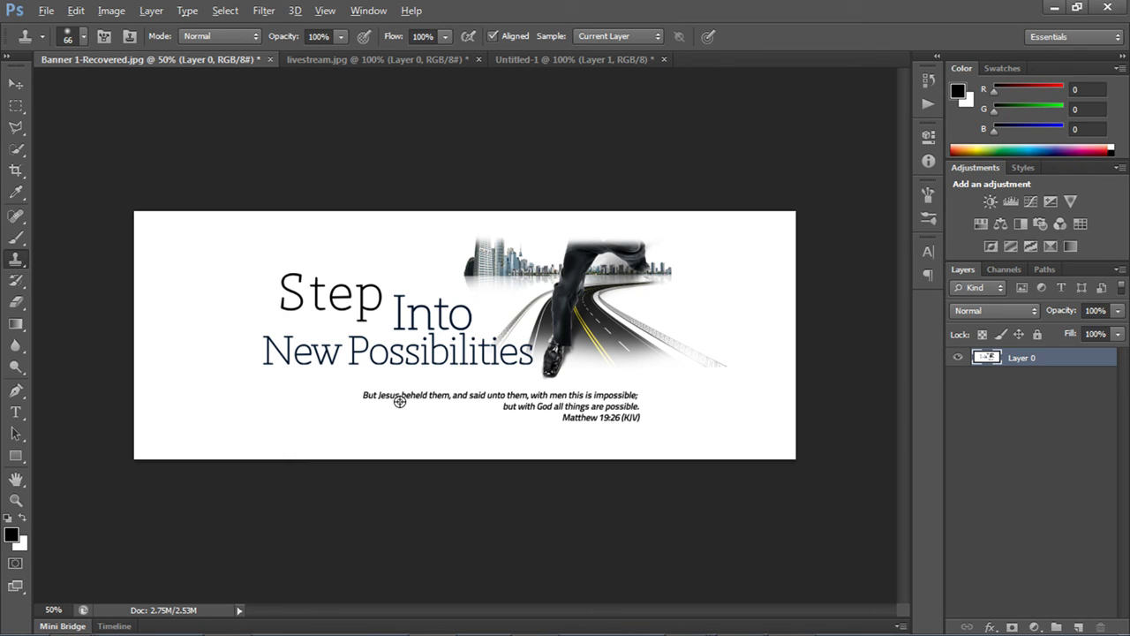
key("alt")
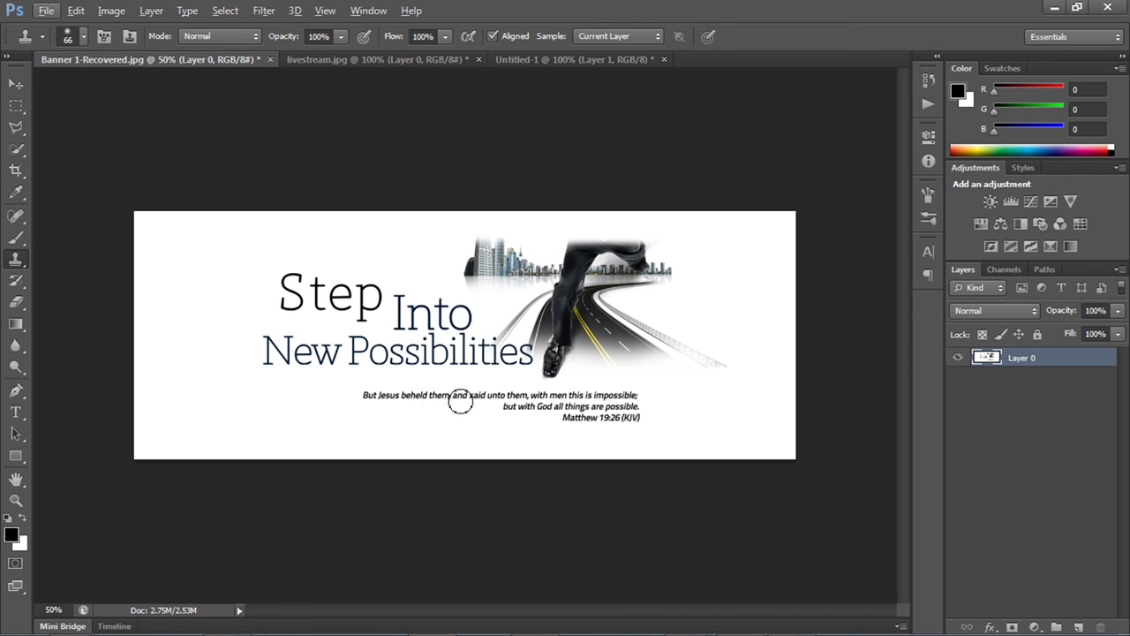
key("alt")
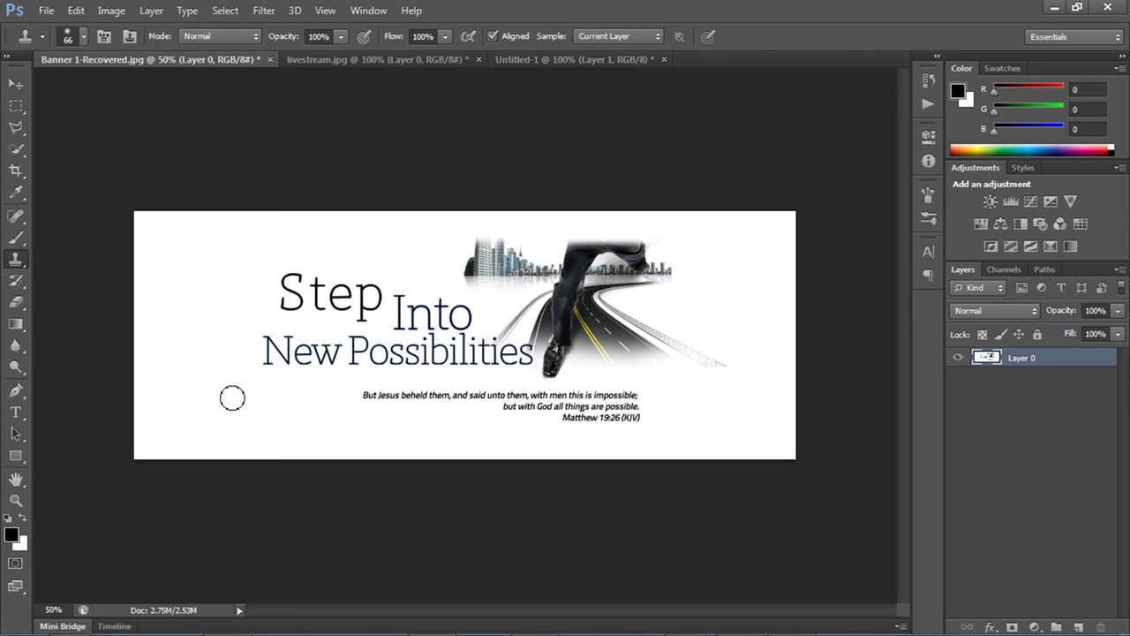
key("alt")
key("alt")
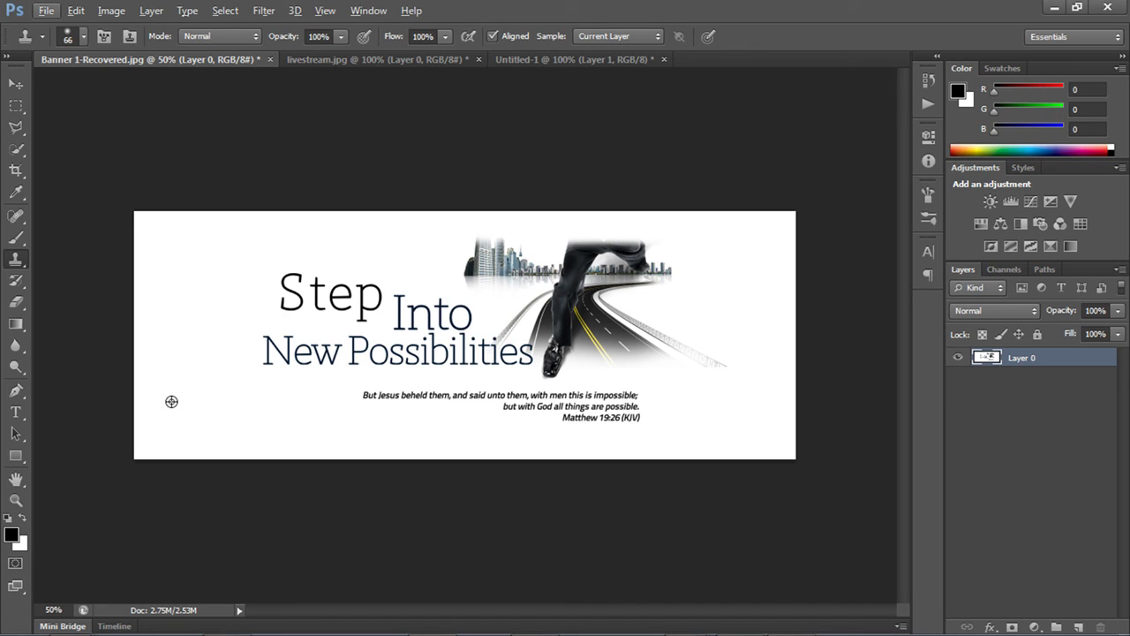
key("alt")
mouse_move(385, 403)
left_mouse_down()
mouse_move(531, 401)
mouse_move(516, 409)
mouse_move(589, 423)
mouse_move(637, 414)
mouse_move(638, 426)
mouse_move(637, 405)
mouse_move(549, 404)
left_mouse_up()
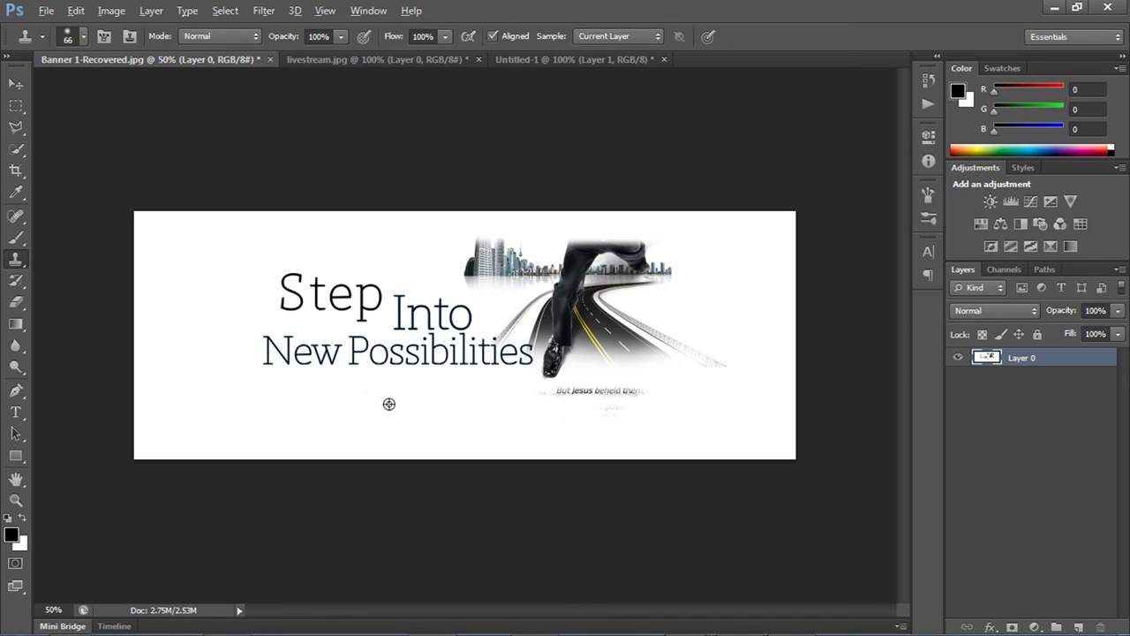
left_click(398, 401, "alt")
mouse_move(565, 411)
left_mouse_down()
mouse_move(580, 399)
mouse_move(558, 401)
mouse_move(635, 398)
mouse_move(609, 408)
left_mouse_up()
key("ctrl+z")
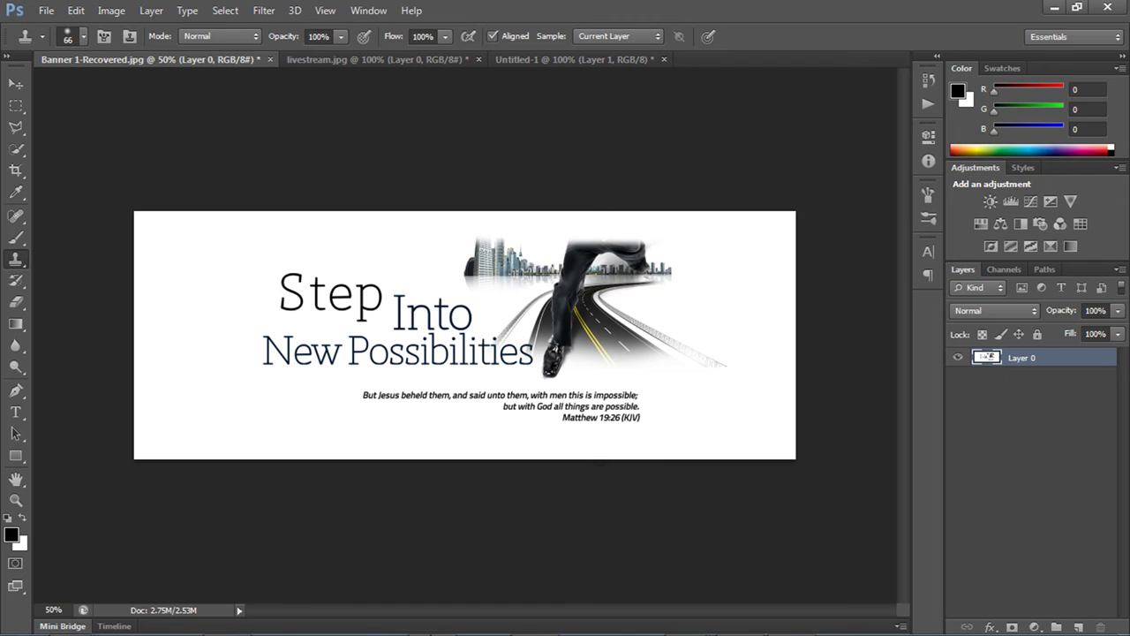
mouse_move(651, 628)
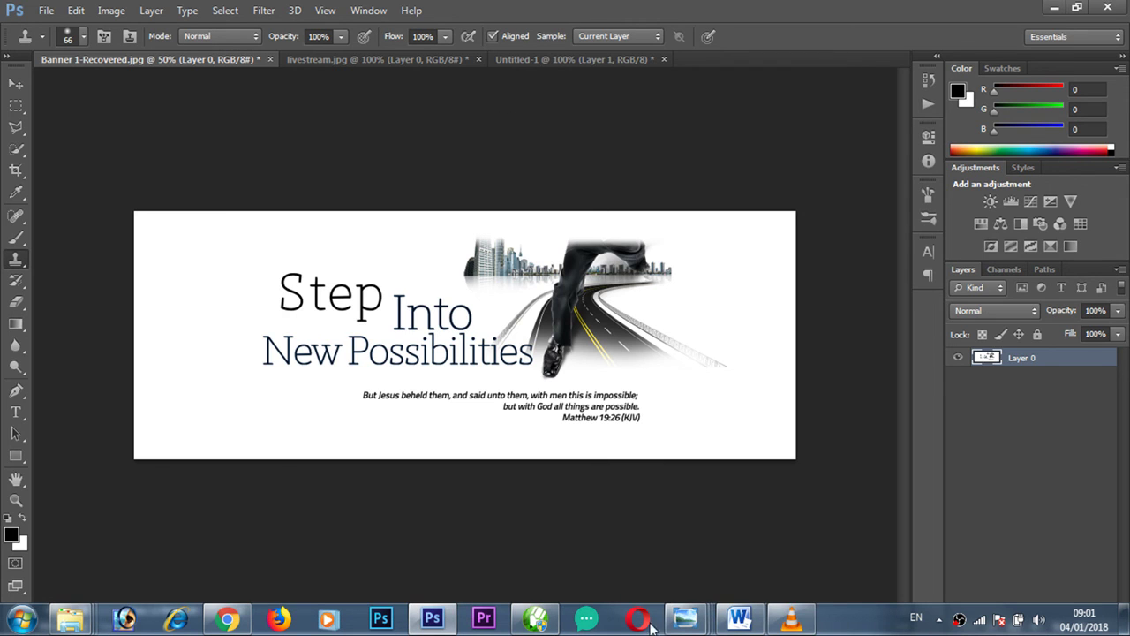
right_click(960, 623)
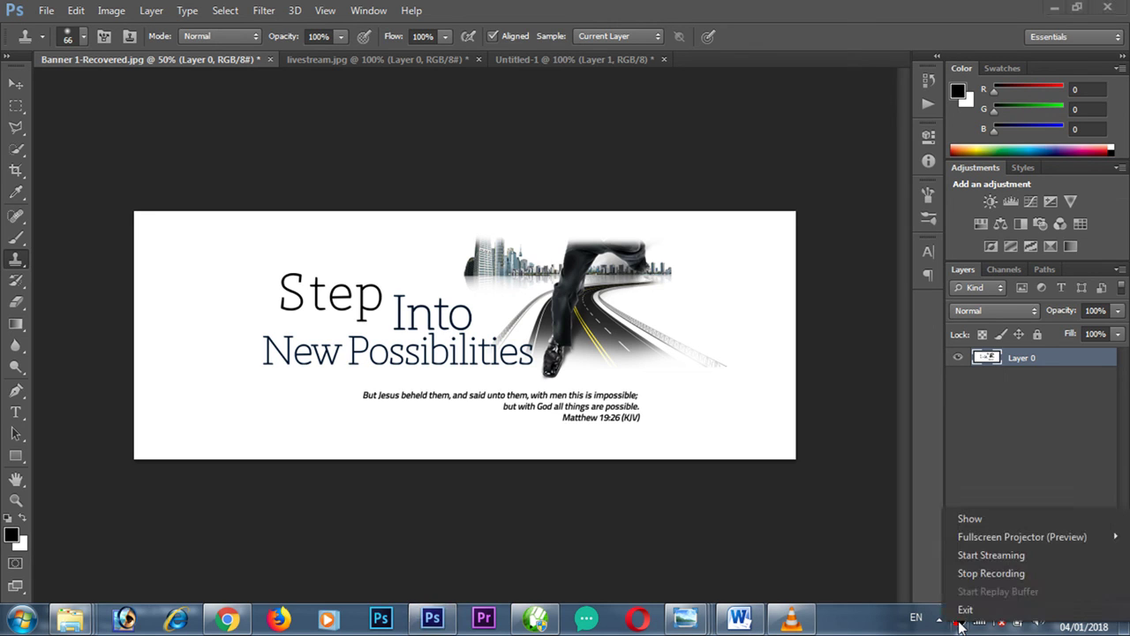
left_click(790, 586)
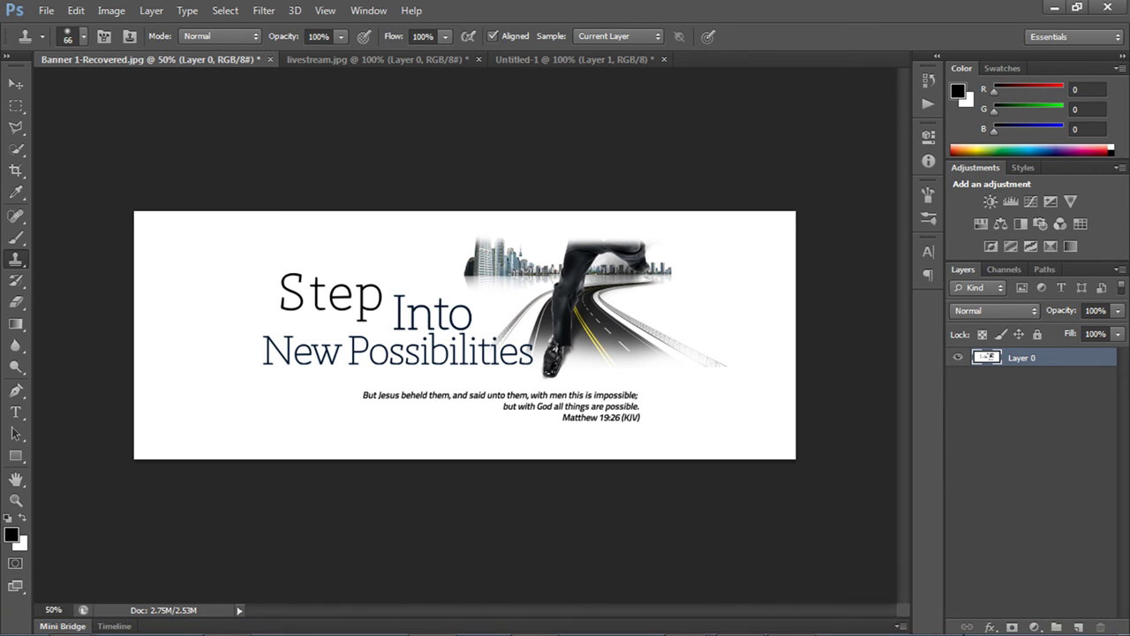
right_click(960, 623)
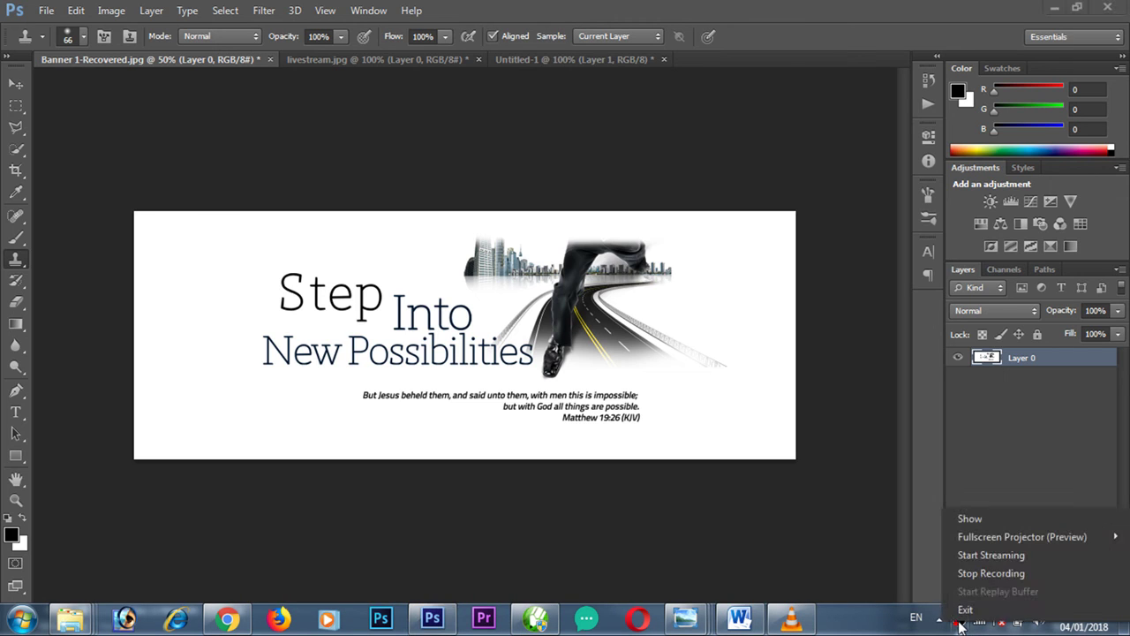